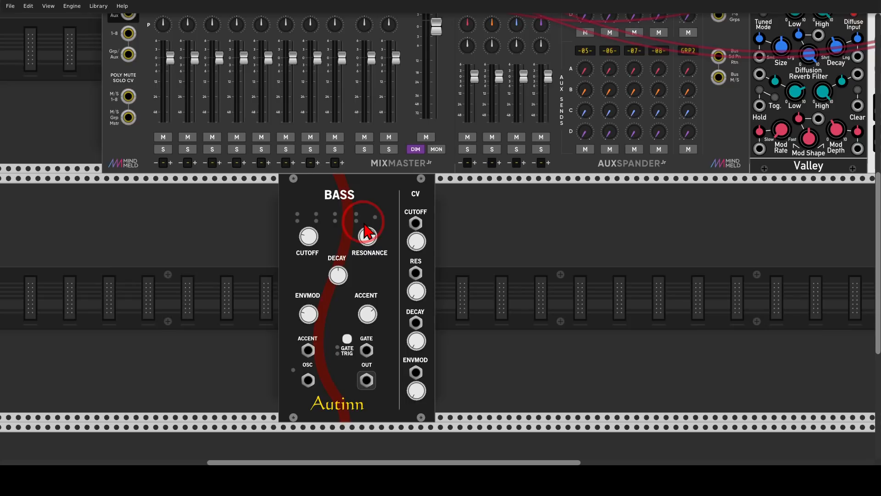
# Step: Add an evenVCO beside the Bass module and patch its square wave output to the Bass OSC input
pyautogui.rightClick(208, 238)
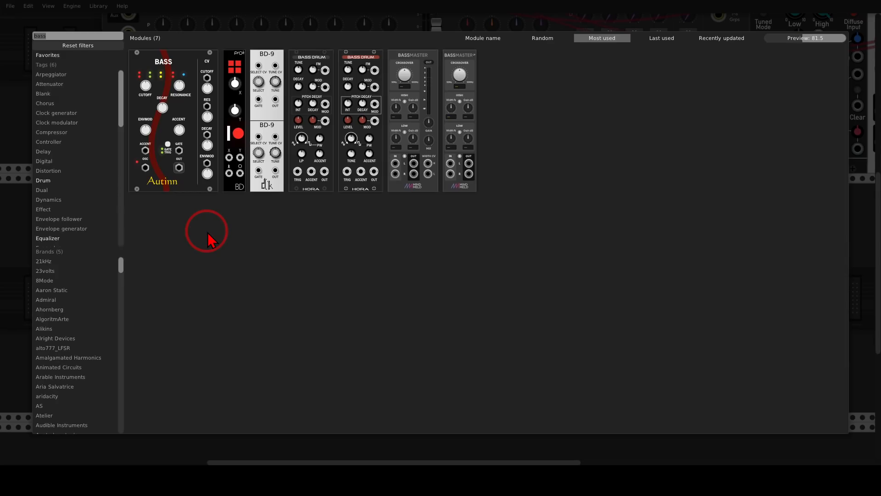
pyautogui.write('eve')
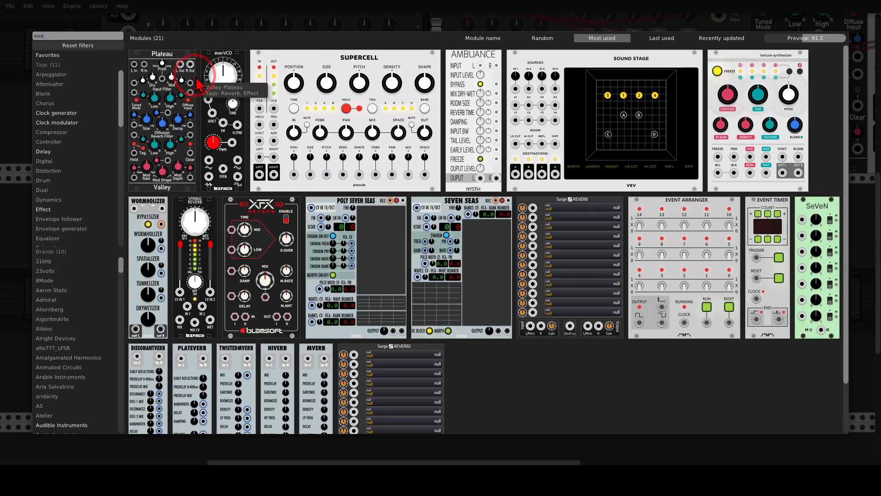
pyautogui.moveTo(212, 64); pyautogui.dragTo(237, 205)
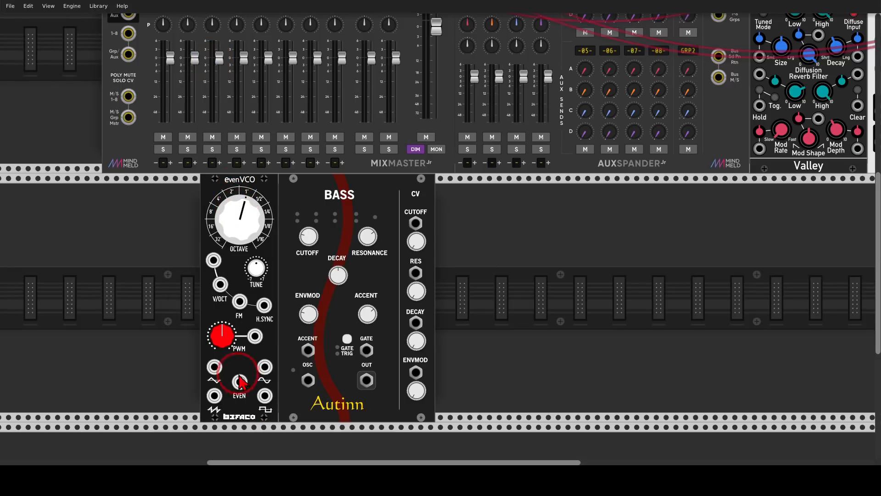
pyautogui.moveTo(265, 396); pyautogui.dragTo(307, 380)
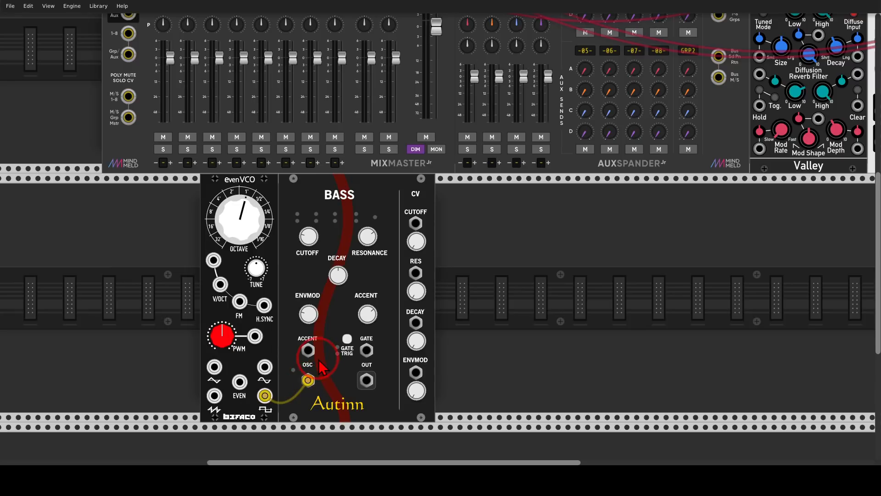
# Step: Patch the Bass output into the mixer's first channel and set the evenVCO octave to 4'
pyautogui.moveTo(302, 347)
pyautogui.mouseDown()
pyautogui.moveTo(314, 391)
pyautogui.moveTo(353, 319)
pyautogui.moveTo(213, 84)
pyautogui.moveTo(163, 46)
pyautogui.mouseUp()
pyautogui.scroll(-5, 275, 254)
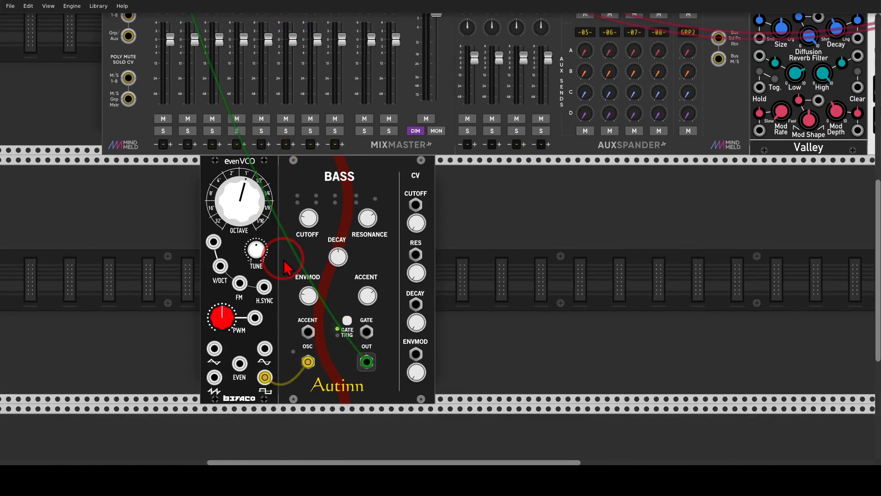
pyautogui.moveTo(248, 214); pyautogui.dragTo(247, 213)
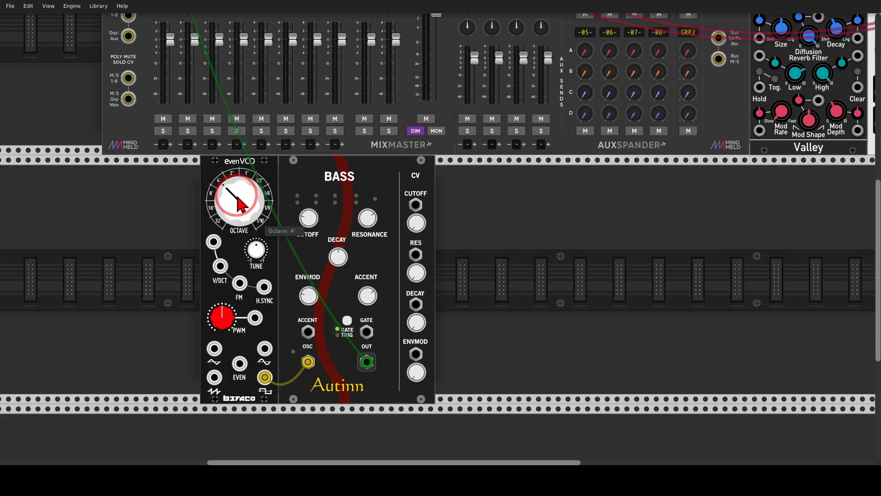
# Step: Add a Twelve-Key keyboard before evenVCO and patch its CV to V/OCT and its gate to the Bass gate
pyautogui.rightClick(173, 220)
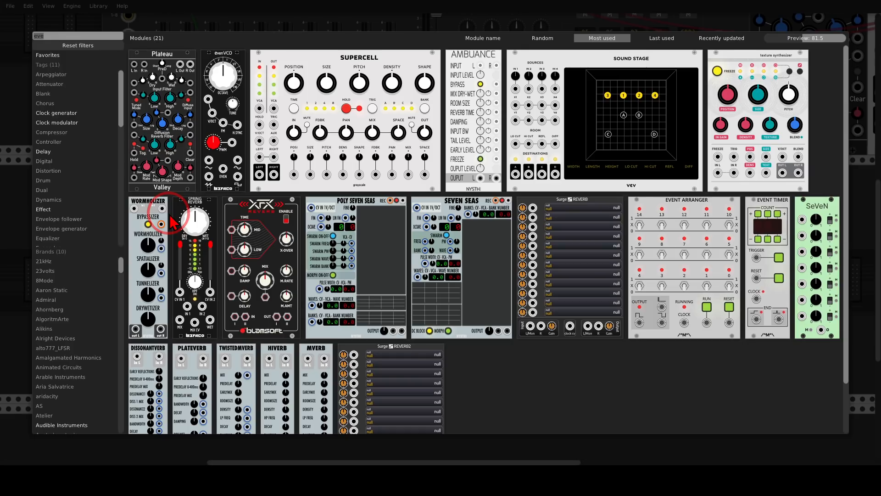
pyautogui.write('rt')
pyautogui.press('BackSpace')
pyautogui.press('BackSpace')
pyautogui.write('twe')
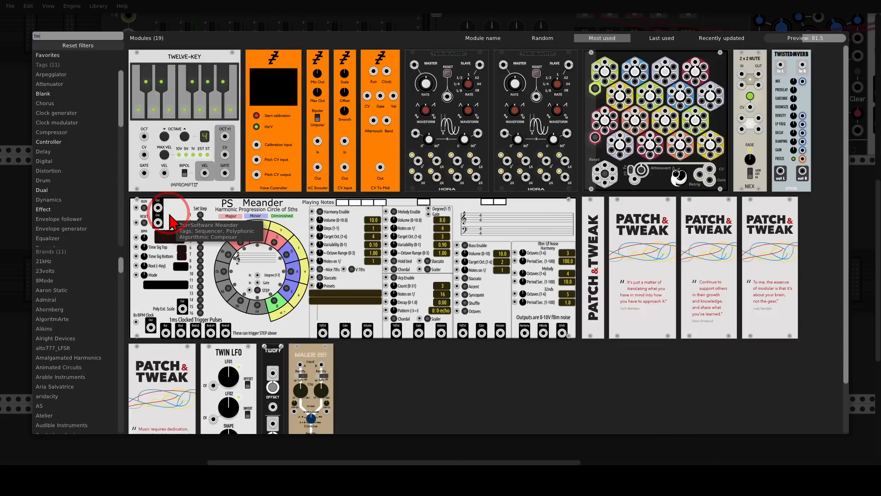
pyautogui.click(172, 178)
pyautogui.moveTo(61, 173); pyautogui.dragTo(156, 175)
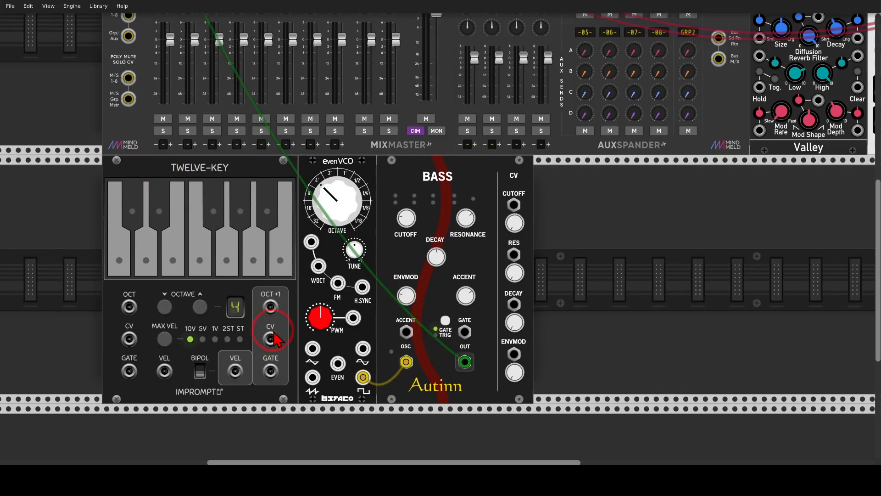
pyautogui.moveTo(270, 339); pyautogui.dragTo(319, 267)
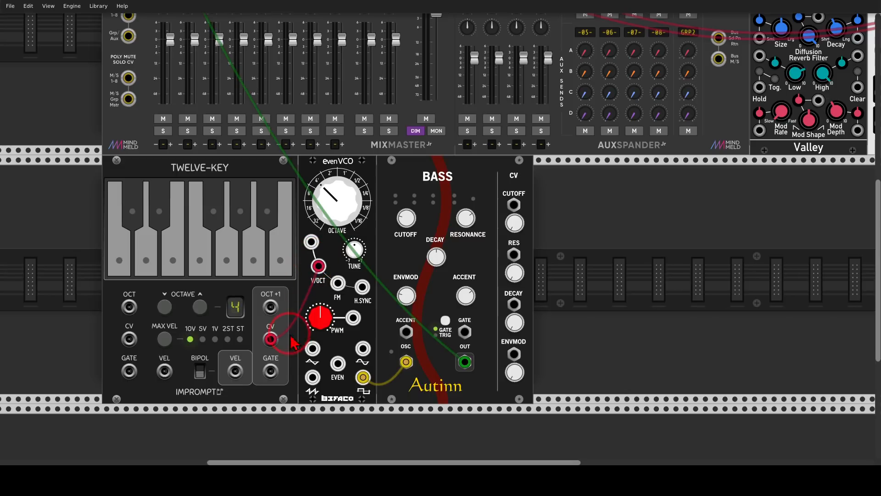
pyautogui.moveTo(270, 371); pyautogui.dragTo(464, 331)
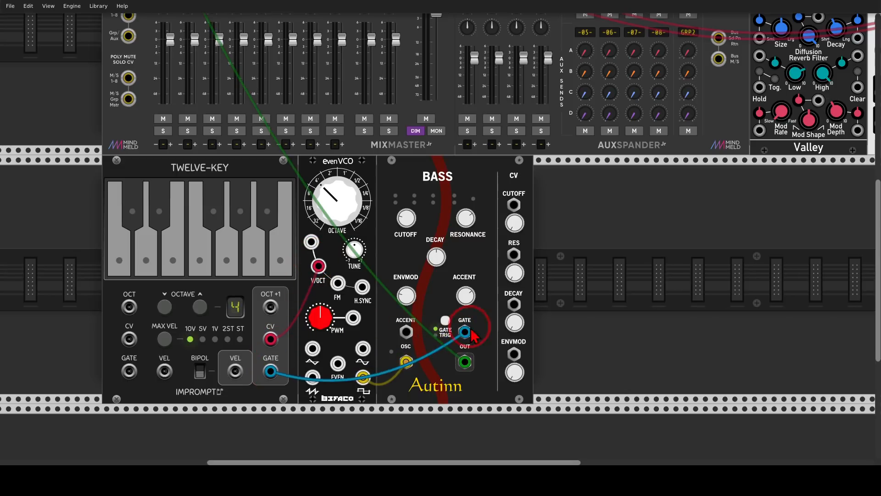
# Step: Play several test notes on the Twelve-Key keyboard to hear the bass voice
pyautogui.click(225, 262)
pyautogui.click(203, 260)
pyautogui.click(118, 257)
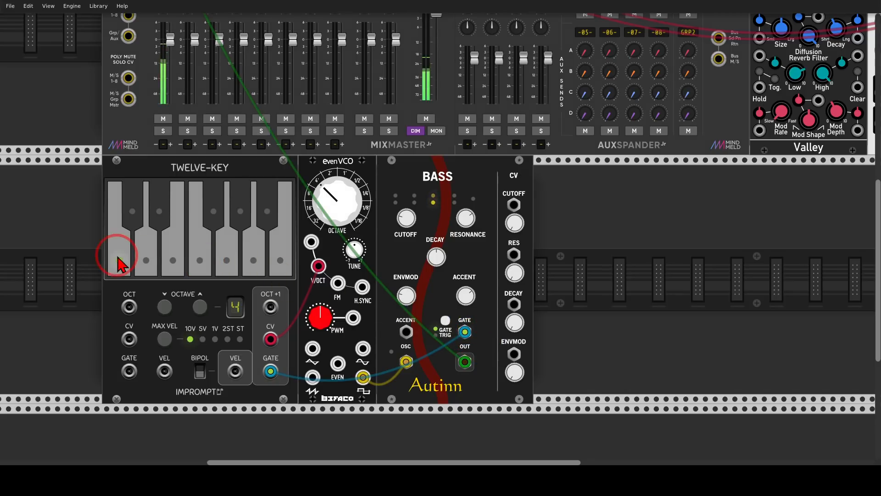
pyautogui.click(158, 202)
pyautogui.click(121, 260)
pyautogui.click(201, 257)
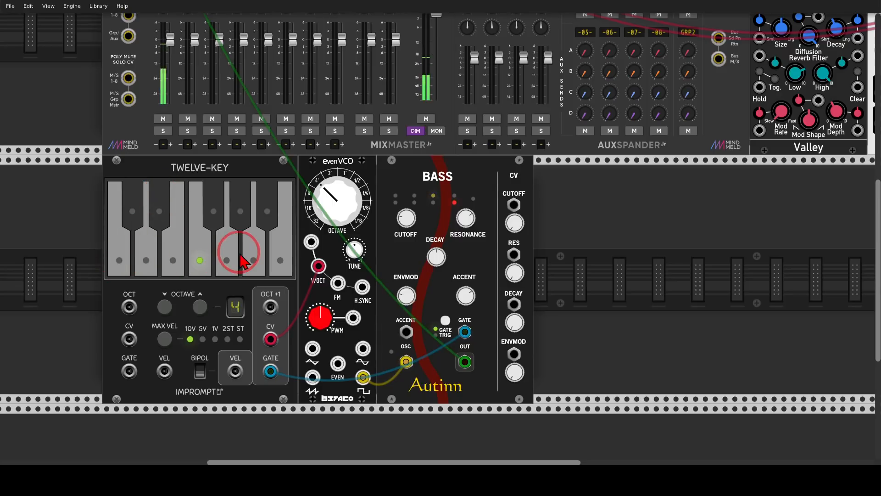
pyautogui.click(236, 253)
pyautogui.click(262, 215)
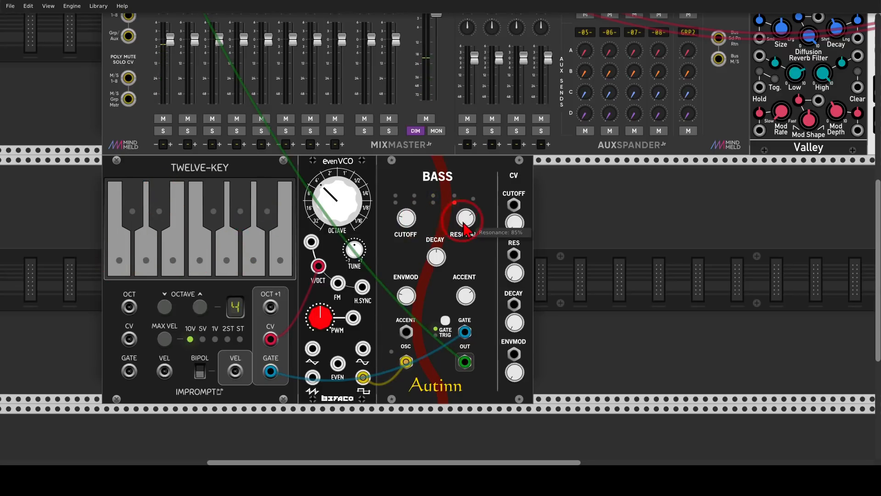
# Step: Adjust the Bass module's ENVMOD and lower its cutoff while playing test notes on the Twelve-Key
pyautogui.moveTo(407, 296); pyautogui.dragTo(440, 232)
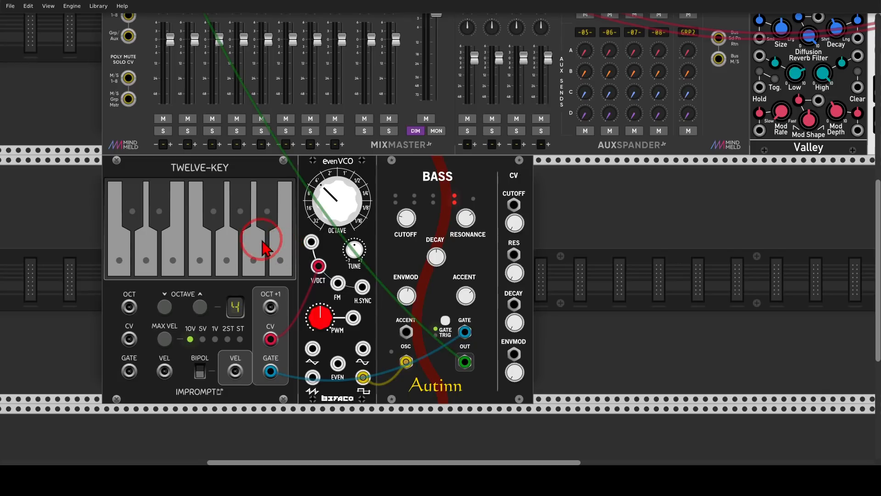
pyautogui.click(269, 212)
pyautogui.click(232, 254)
pyautogui.click(206, 255)
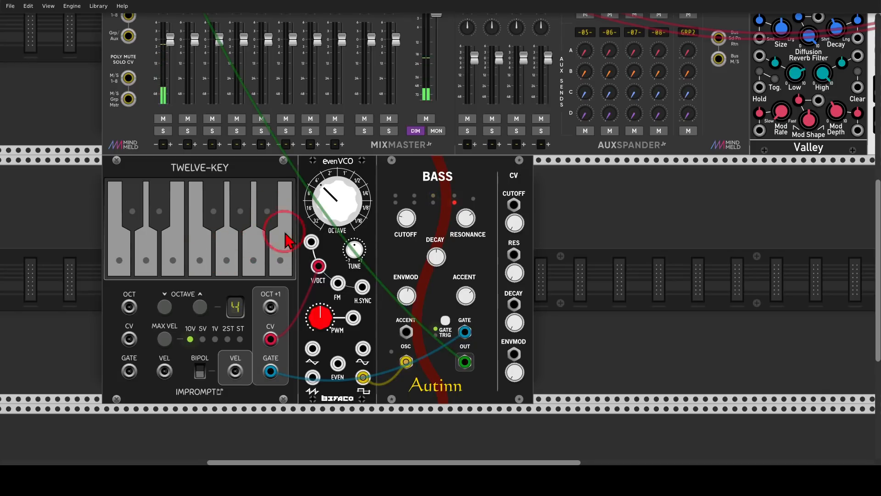
pyautogui.moveTo(407, 296); pyautogui.dragTo(407, 304)
pyautogui.moveTo(408, 221); pyautogui.dragTo(407, 243)
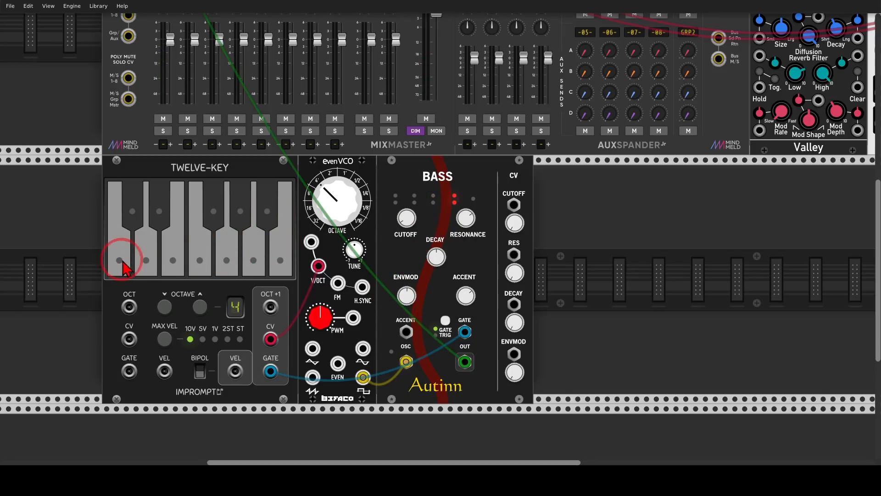
pyautogui.click(118, 262)
pyautogui.click(169, 223)
pyautogui.click(220, 255)
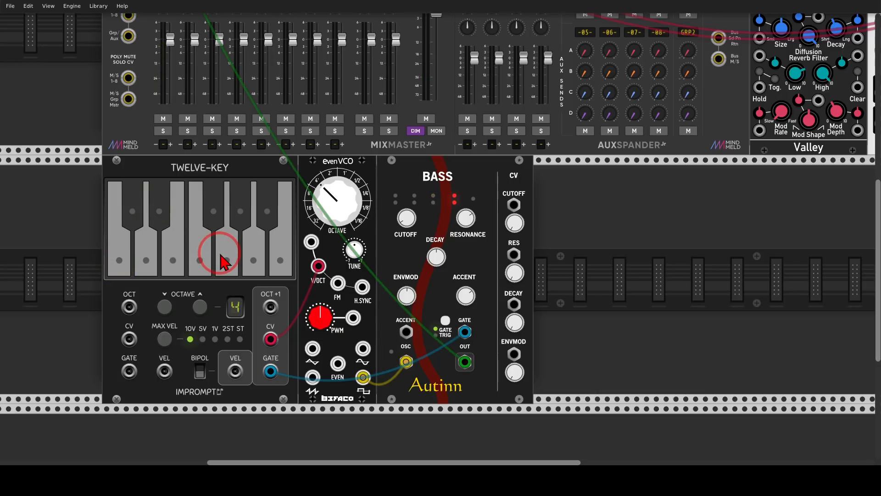
# Step: Add a Valley Plateau reverb directly after the Bass module
pyautogui.rightClick(585, 248)
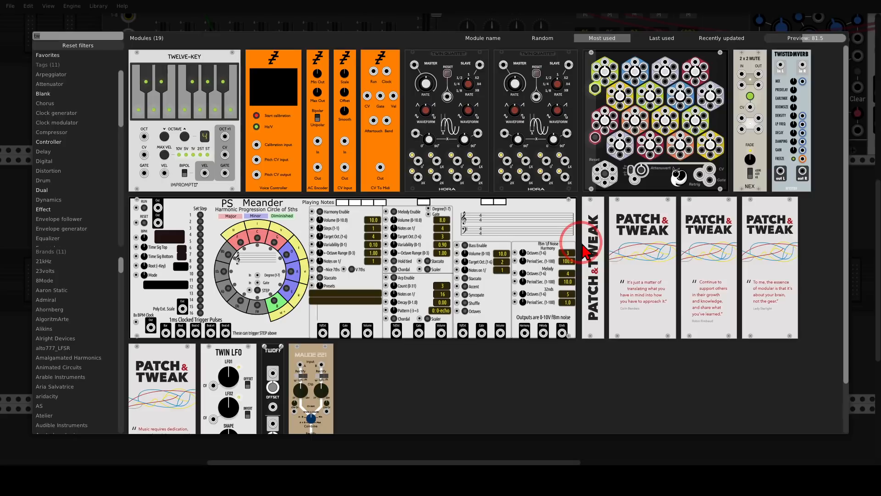
pyautogui.write('plat')
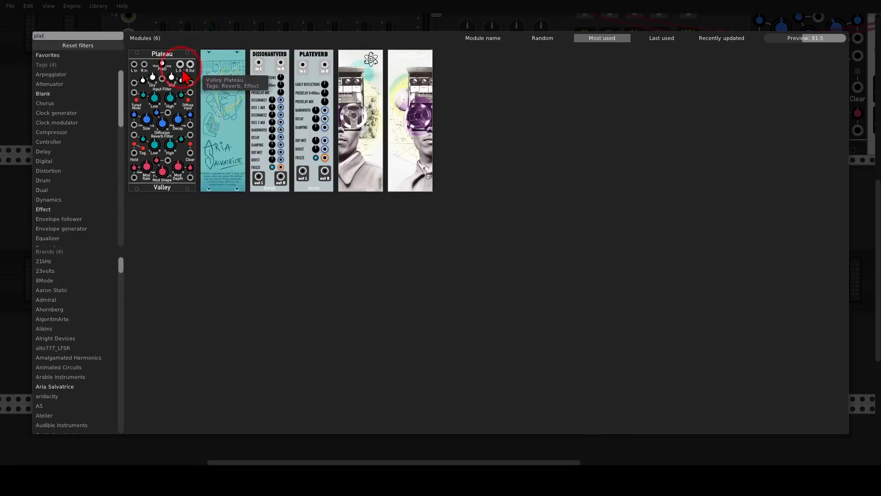
pyautogui.moveTo(172, 85); pyautogui.dragTo(528, 239)
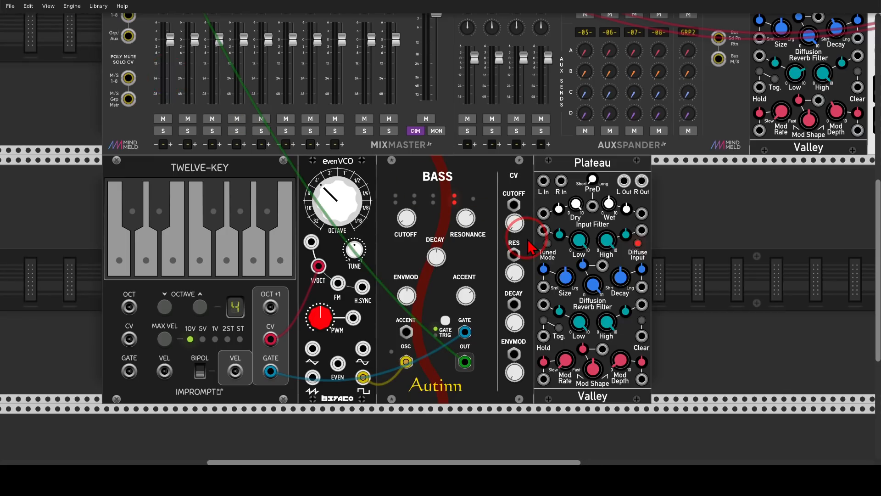
# Step: Add a Complex Simpler sampler directly after the new Plateau
pyautogui.rightClick(737, 260)
pyautogui.write('com')
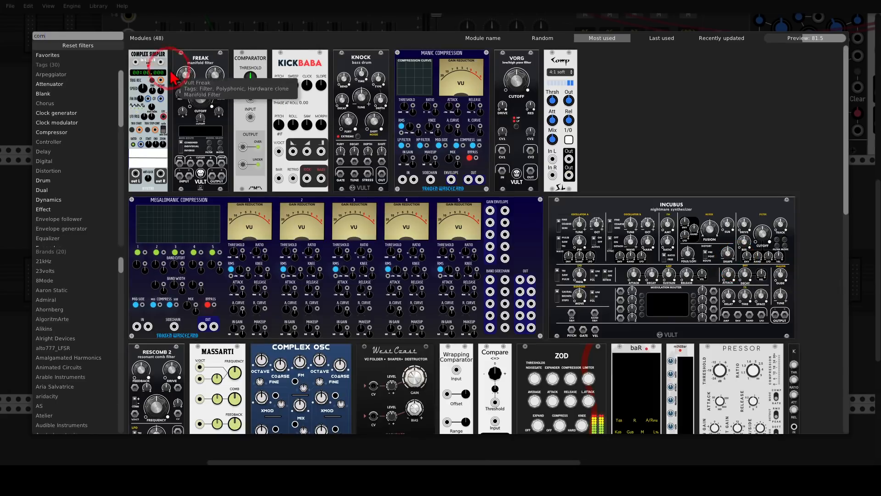
pyautogui.moveTo(161, 73); pyautogui.dragTo(675, 259)
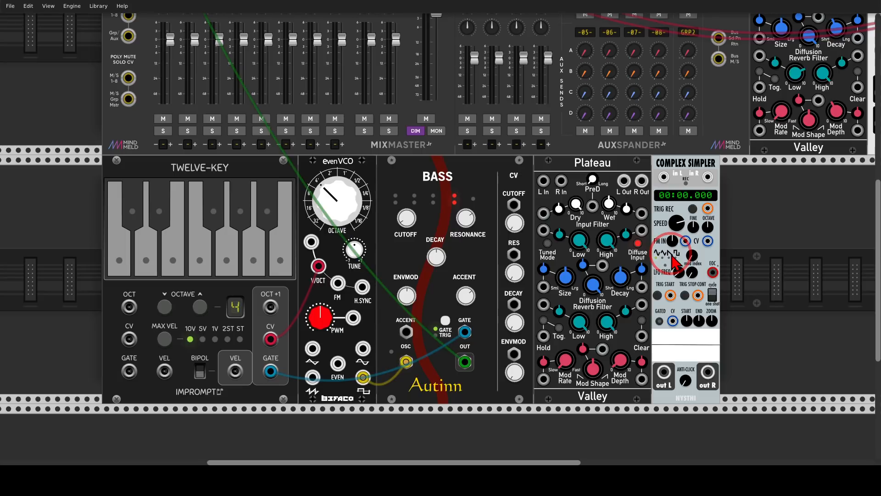
# Step: Reroute the Bass output from the mixer to Plateau's left input and patch Plateau's stereo outputs to Complex Simpler's inputs
pyautogui.rightClick(464, 361)
pyautogui.moveTo(465, 362); pyautogui.dragTo(543, 181)
pyautogui.moveTo(624, 181); pyautogui.dragTo(708, 177)
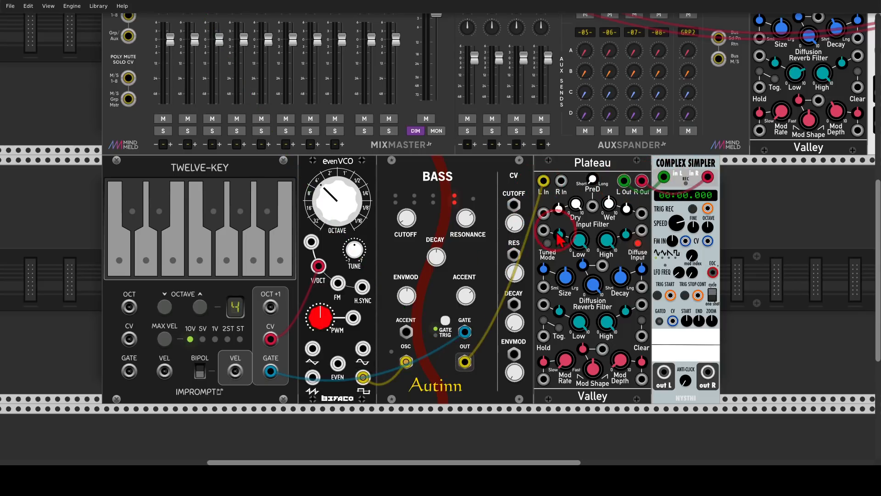
# Step: Patch the new Plateau's left and right outputs to the mixer's first channel as well
pyautogui.scroll(5, 542, 243)
pyautogui.scroll(1, 542, 244)
pyautogui.moveTo(624, 295)
pyautogui.mouseDown()
pyautogui.moveTo(186, 46)
pyautogui.moveTo(162, 45)
pyautogui.moveTo(197, 75)
pyautogui.moveTo(641, 295)
pyautogui.mouseUp()
pyautogui.scroll(-5, 642, 298)
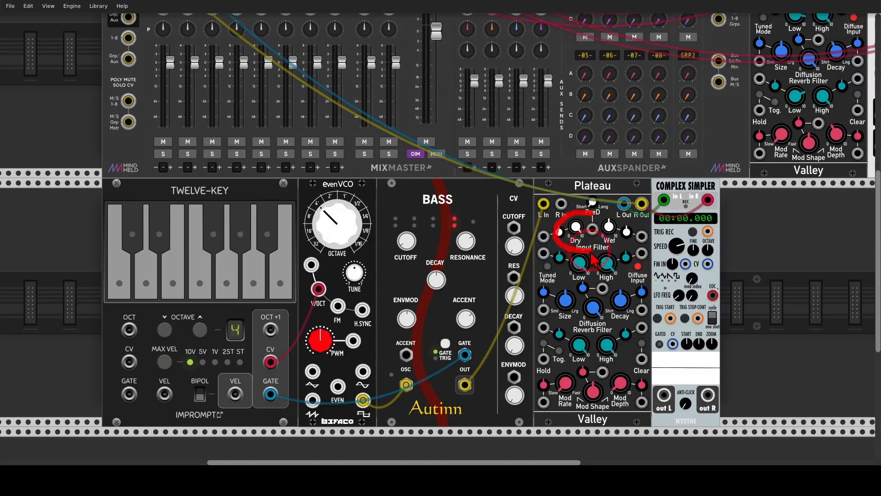
# Step: Adjust the new Plateau's dry level, modulation depth, and the low knobs of its reverb and input filters
pyautogui.moveTo(579, 227); pyautogui.dragTo(580, 234)
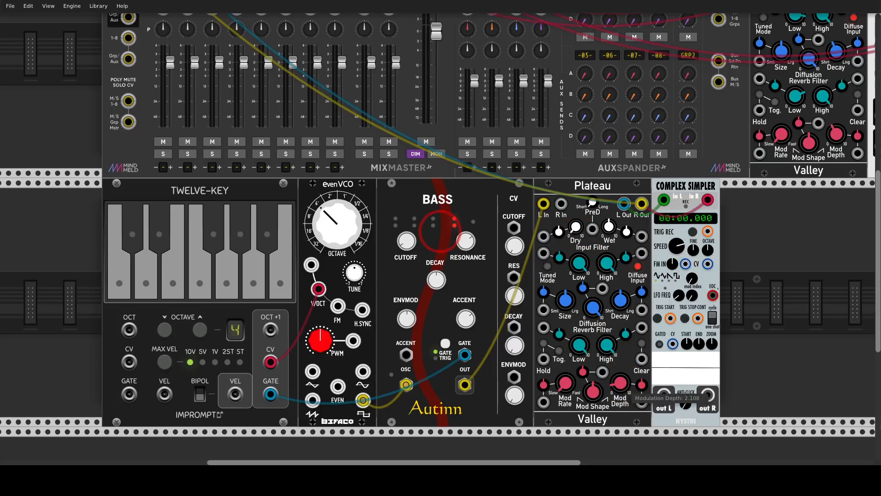
pyautogui.moveTo(624, 383); pyautogui.dragTo(624, 383)
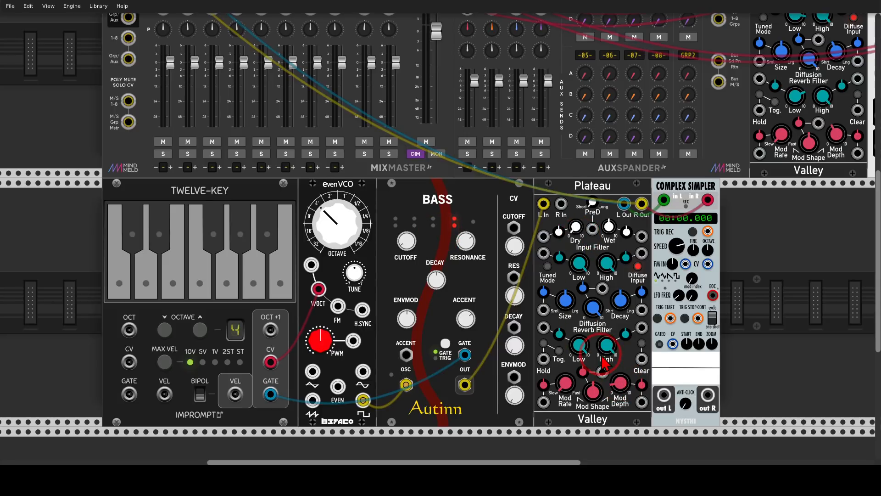
pyautogui.moveTo(584, 349); pyautogui.dragTo(583, 363)
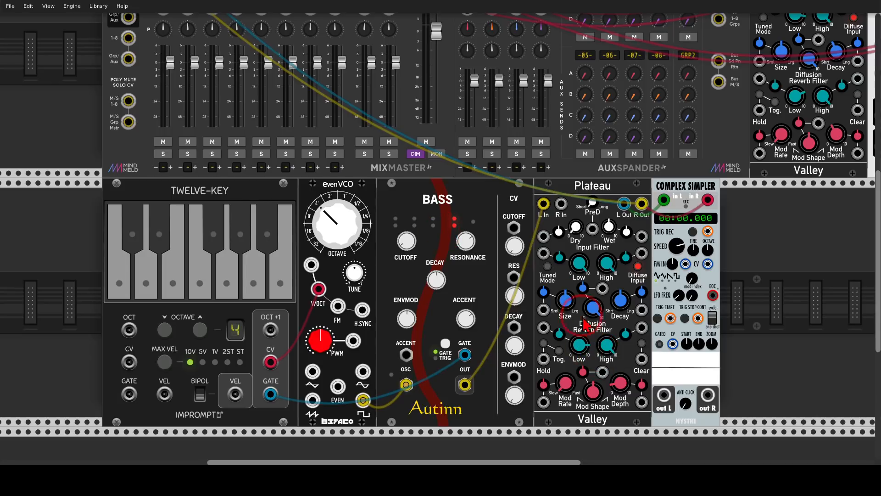
pyautogui.moveTo(582, 263); pyautogui.dragTo(583, 264)
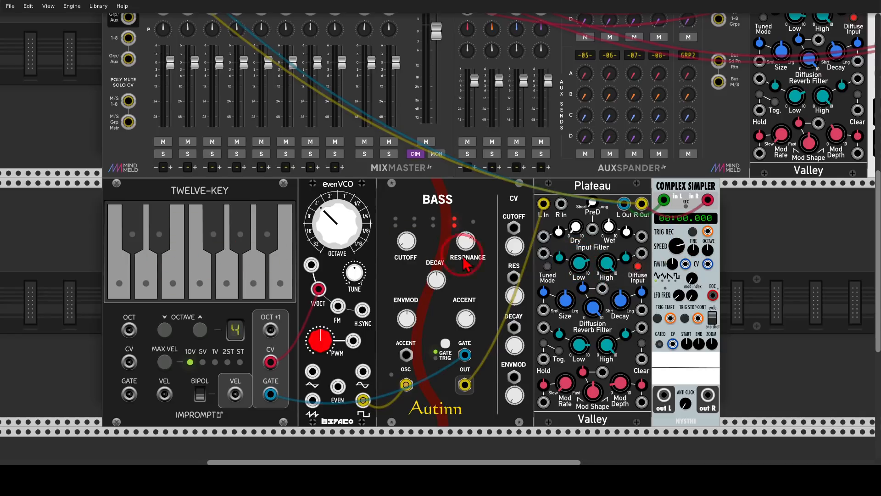
# Step: Play a sequence of varied notes on the Twelve-Key keyboard while Complex Simpler is recording
pyautogui.click(119, 283)
pyautogui.click(146, 283)
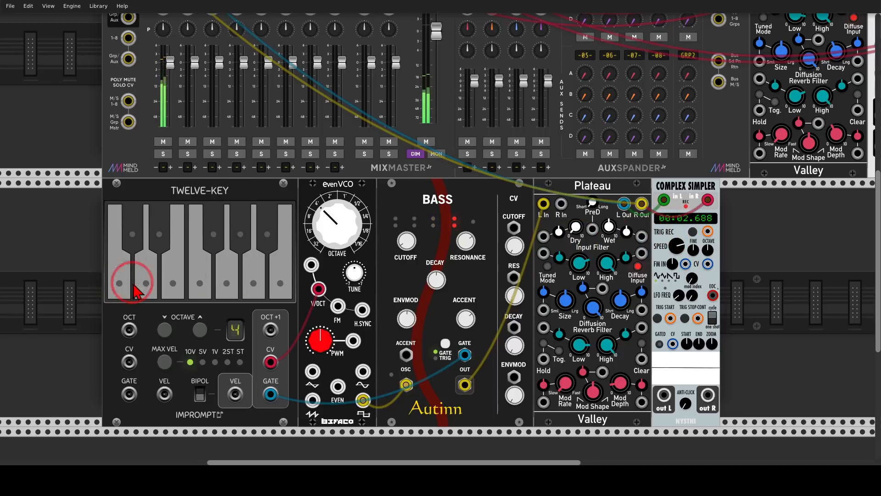
pyautogui.click(200, 284)
pyautogui.click(173, 270)
pyautogui.click(159, 238)
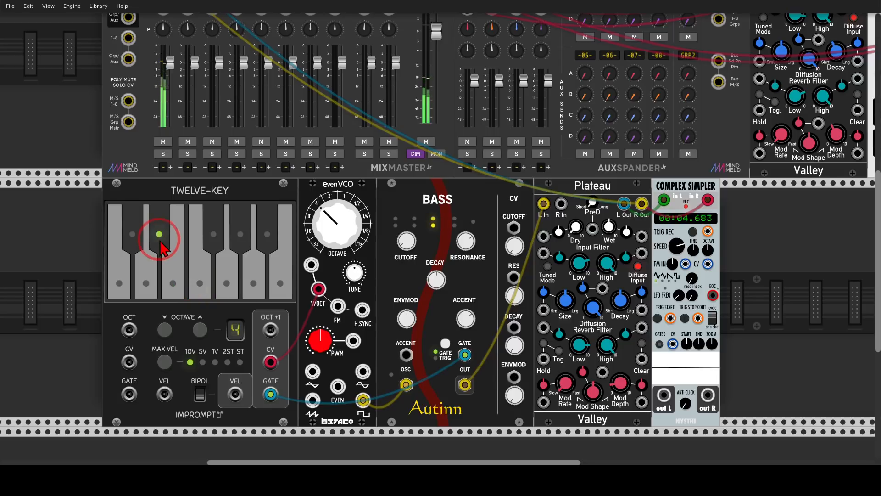
pyautogui.click(226, 282)
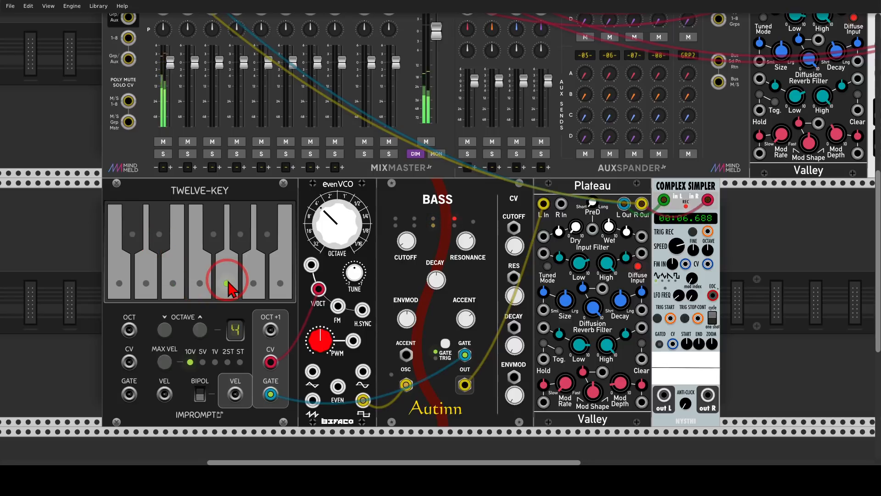
pyautogui.click(208, 281)
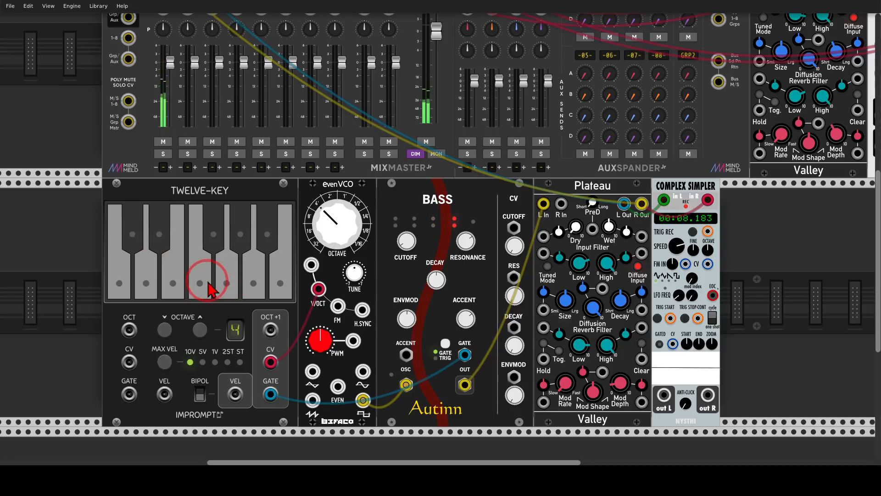
pyautogui.click(155, 281)
pyautogui.click(209, 257)
pyautogui.click(267, 234)
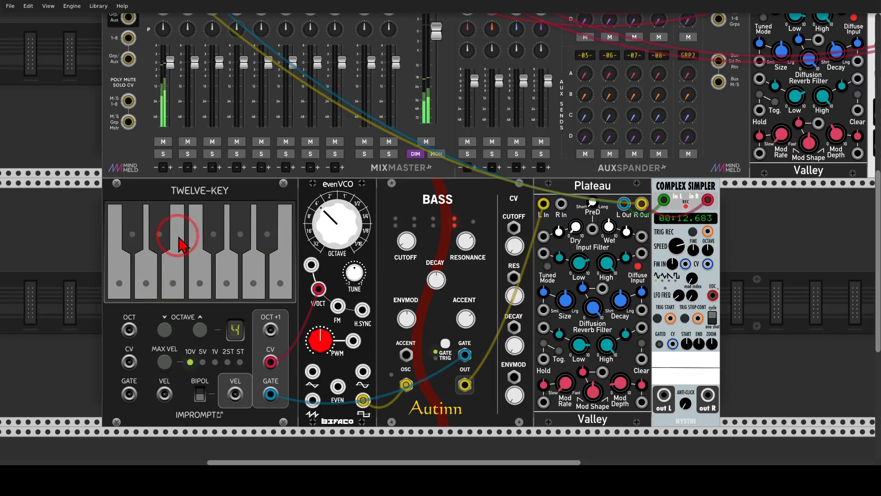
pyautogui.click(161, 237)
pyautogui.click(198, 274)
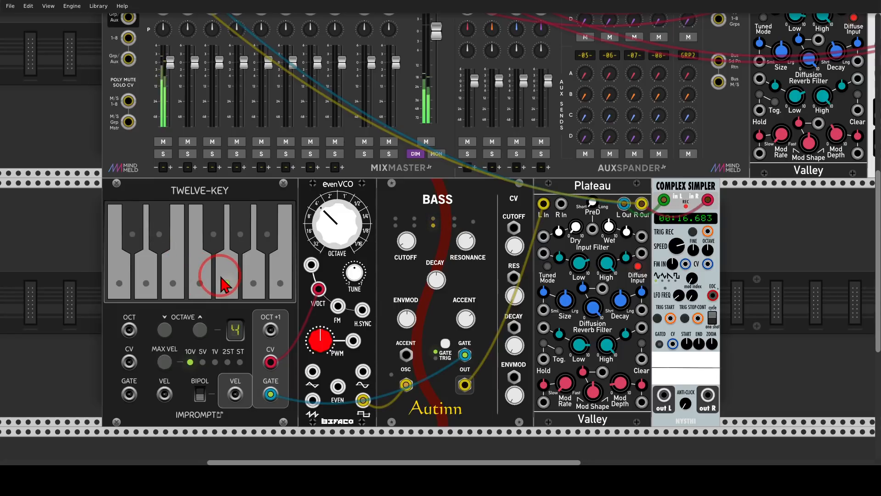
pyautogui.click(236, 274)
# Step: Stop the recording in Complex Simpler
pyautogui.click(665, 277)
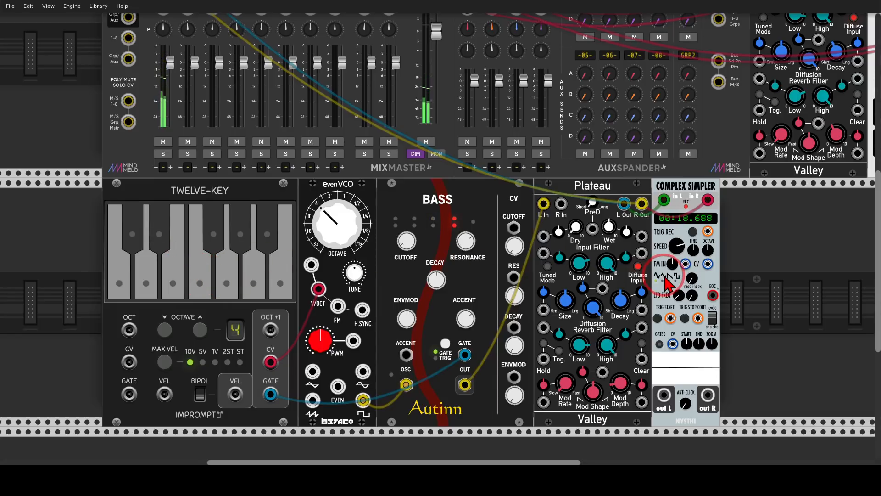
pyautogui.click(693, 232)
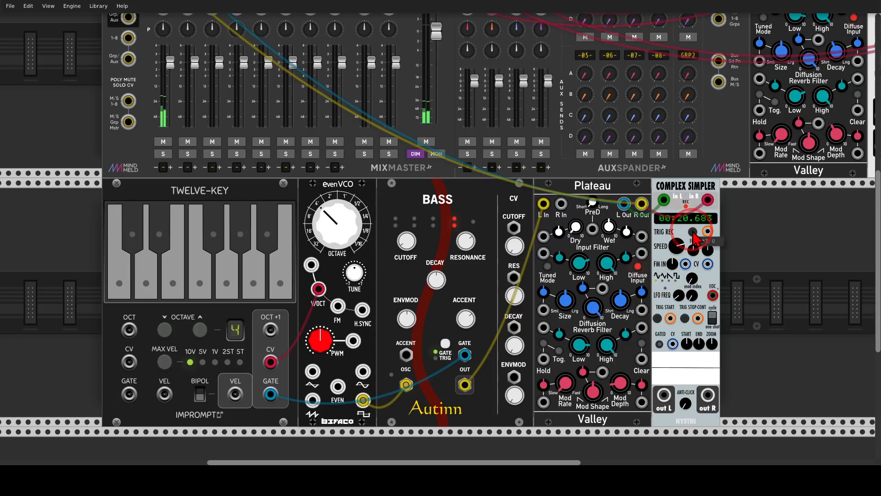
pyautogui.click(693, 232)
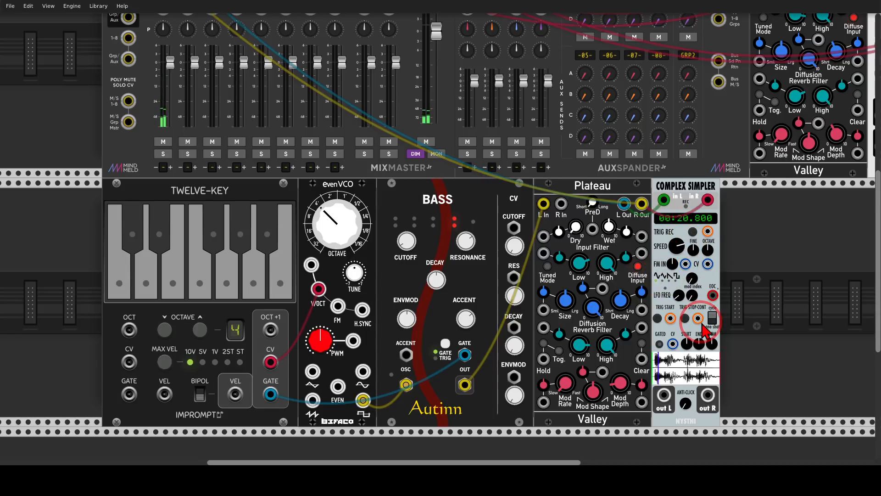
# Step: Remove the cables from the lower Plateau's outputs and patch Complex Simpler's stereo outputs to the mixer's first channel
pyautogui.rightClick(665, 200)
pyautogui.rightClick(641, 203)
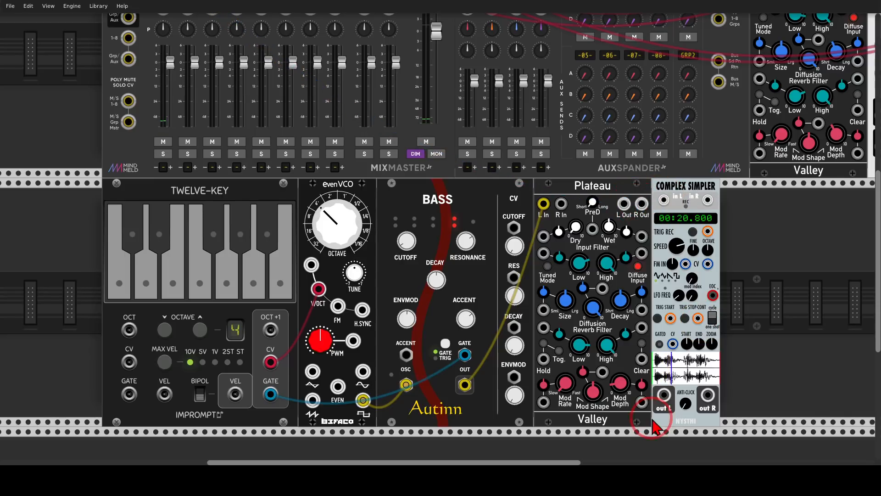
pyautogui.moveTo(664, 395); pyautogui.dragTo(709, 405)
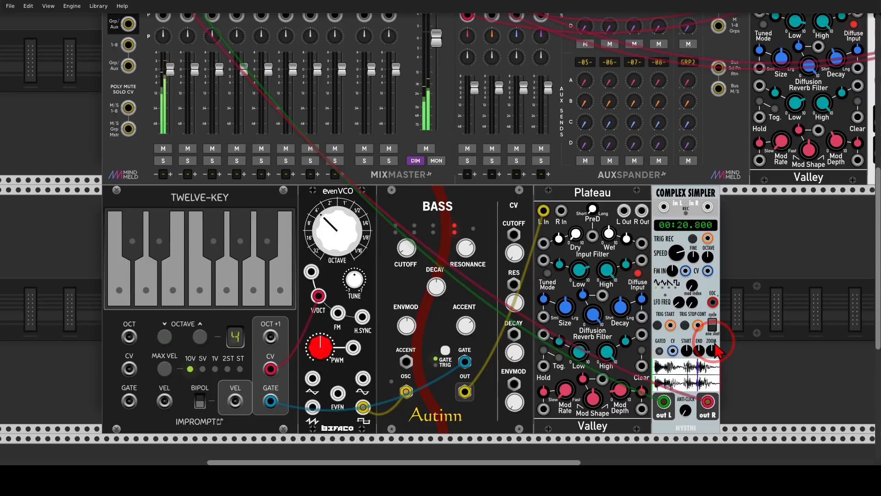
# Step: Look at the option for saving Complex Simpler's recording as a WAV file
pyautogui.rightClick(687, 195)
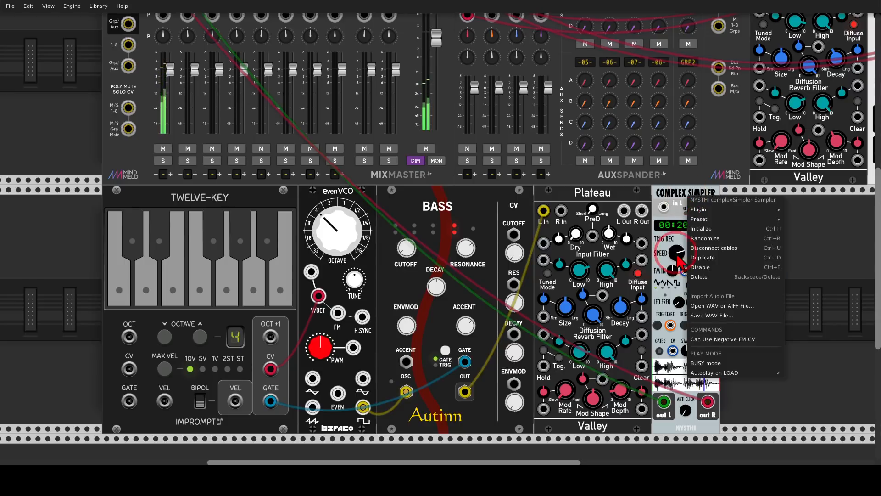
pyautogui.click(671, 316)
pyautogui.click(362, 231)
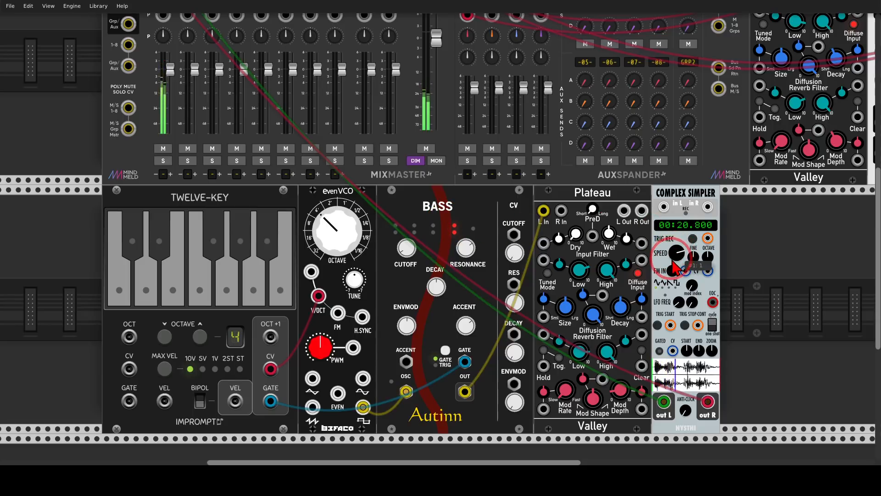
# Step: Set Complex Simpler's playback speed to -1
pyautogui.moveTo(686, 238)
pyautogui.mouseDown()
pyautogui.moveTo(666, 240)
pyautogui.moveTo(685, 269)
pyautogui.moveTo(686, 238)
pyautogui.mouseUp()
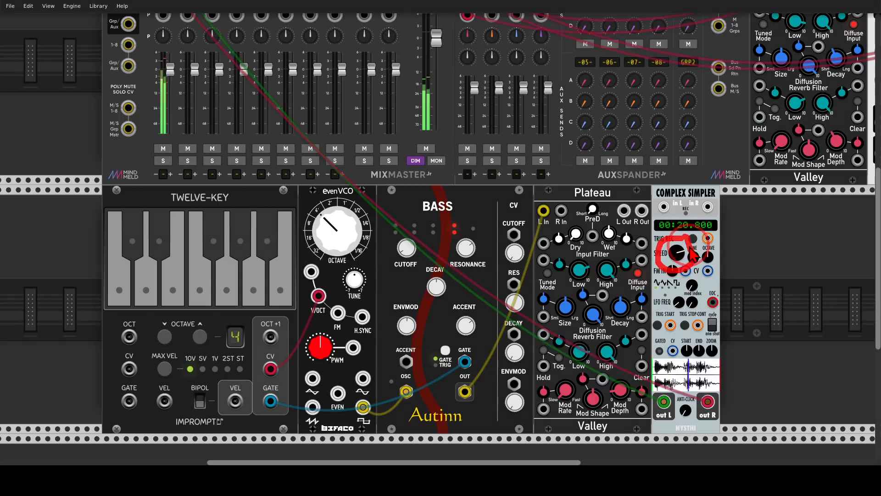
pyautogui.rightClick(678, 257)
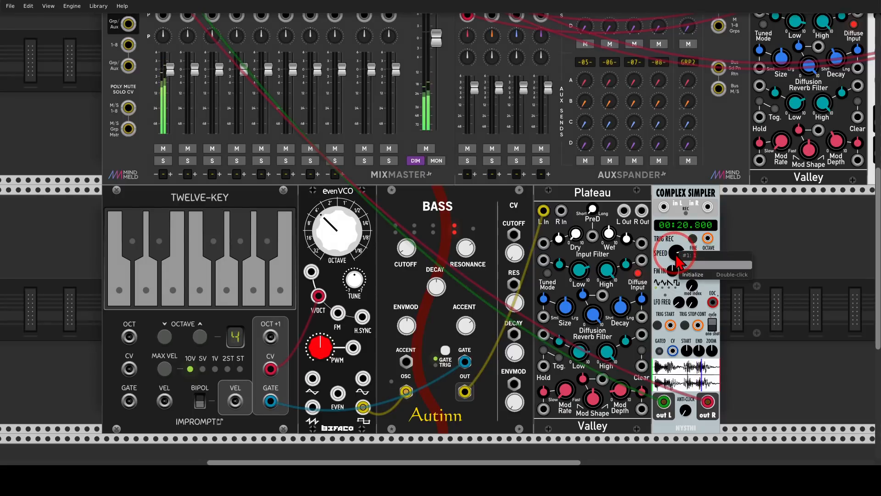
pyautogui.write('-1')
pyautogui.press('Return')
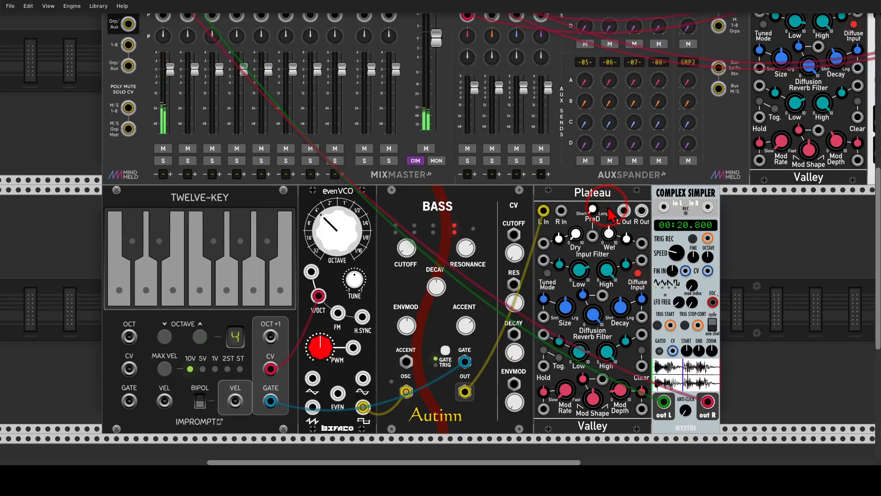
# Step: Raise mixer channel 1's Verb send to about -13.93 dB and adjust the channel's own settings
pyautogui.scroll(4, 610, 238)
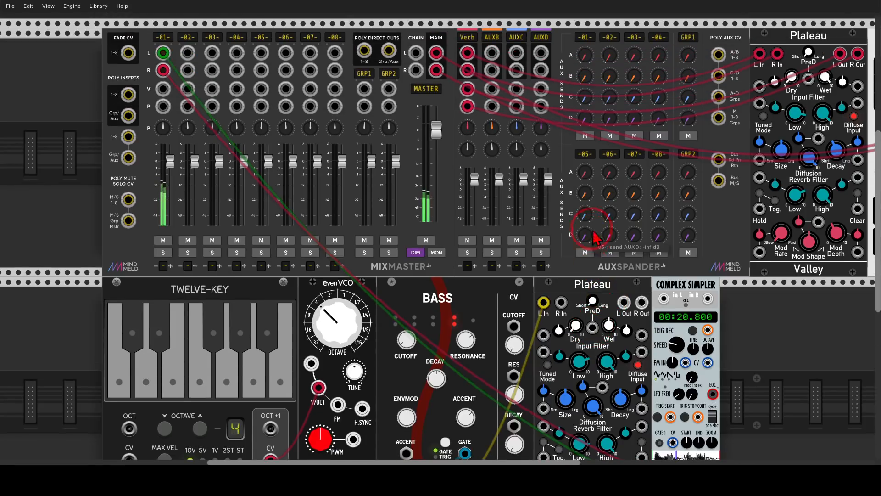
pyautogui.moveTo(584, 57); pyautogui.dragTo(440, 230)
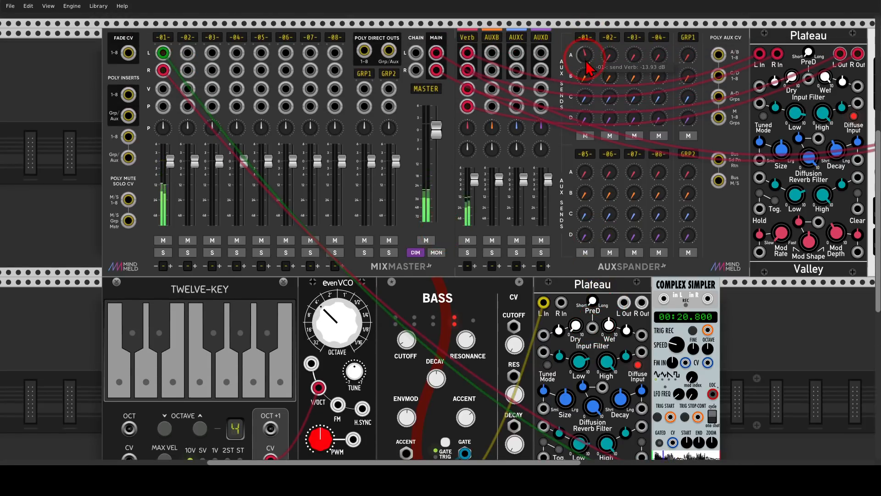
pyautogui.rightClick(165, 39)
pyautogui.moveTo(194, 62); pyautogui.dragTo(440, 231)
pyautogui.click(231, 26)
# Step: View the module library with its filters reset and leave it without adding a module
pyautogui.scroll(-1, 544, 115)
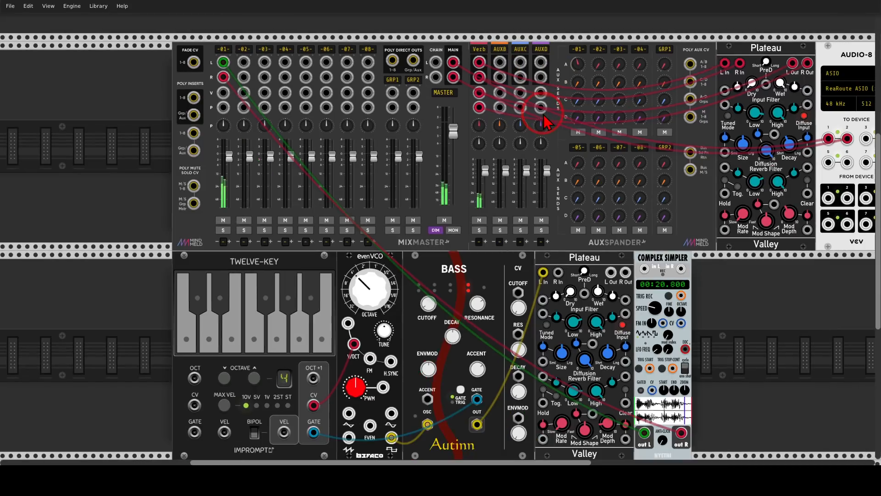
pyautogui.moveTo(728, 295); pyautogui.dragTo(620, 285)
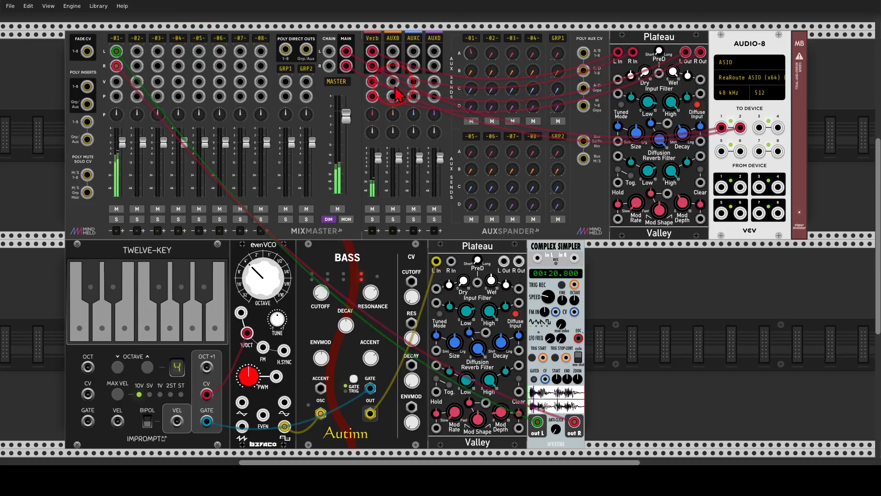
pyautogui.moveTo(840, 37)
pyautogui.mouseDown()
pyautogui.moveTo(792, 35)
pyautogui.moveTo(812, 74)
pyautogui.moveTo(833, 55)
pyautogui.moveTo(826, 35)
pyautogui.mouseUp()
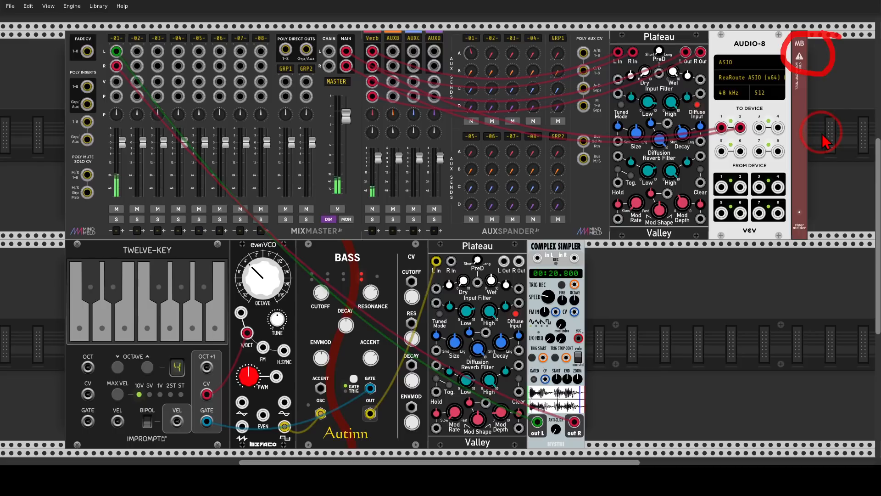
pyautogui.doubleClick(614, 271)
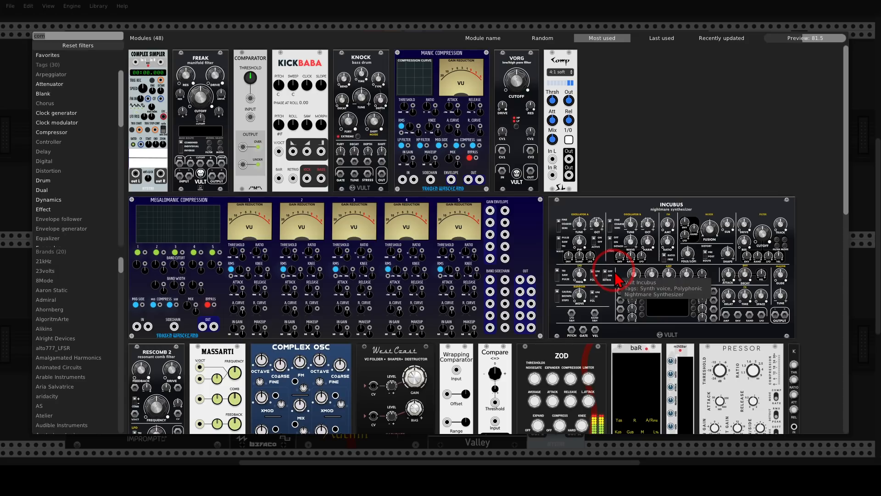
pyautogui.click(76, 45)
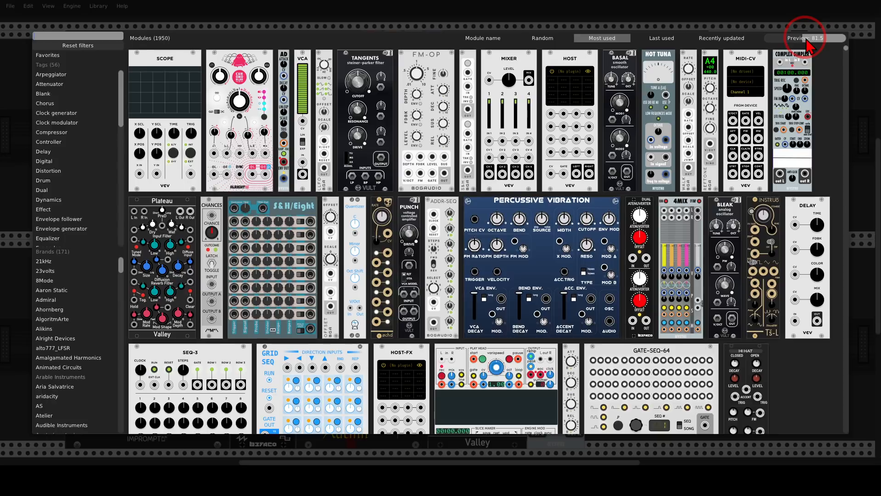
pyautogui.click(751, 27)
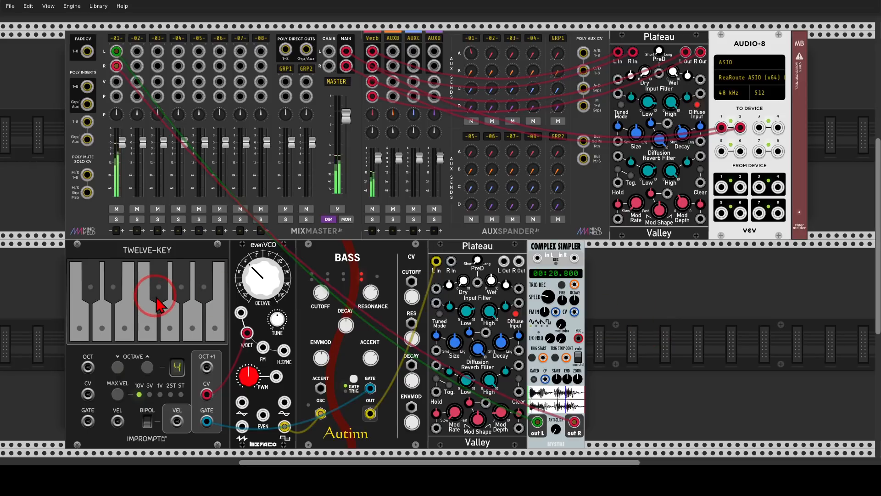
# Step: Delete the Twelve-Key keyboard and the Plateau reverb in the lower row
pyautogui.press('Delete')
pyautogui.press('Delete')
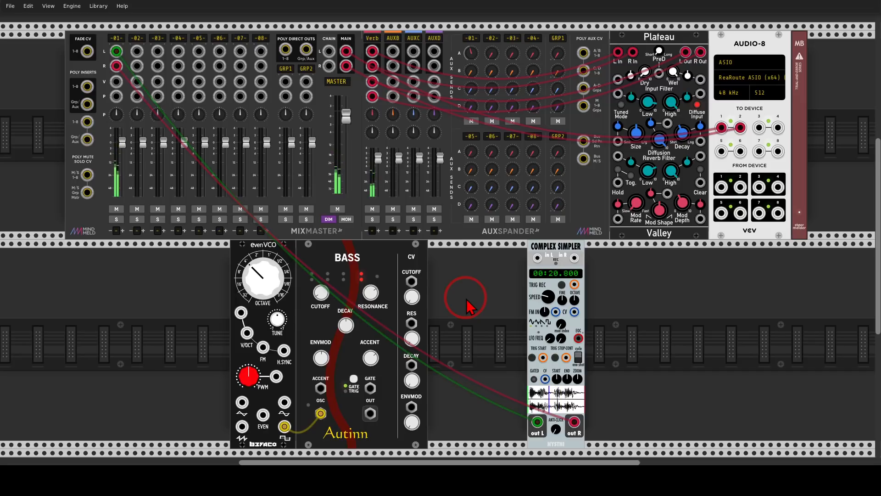
# Step: Search the modules for "fe", add the Valley Feline filter and place it directly after Complex Simpler
pyautogui.rightClick(633, 348)
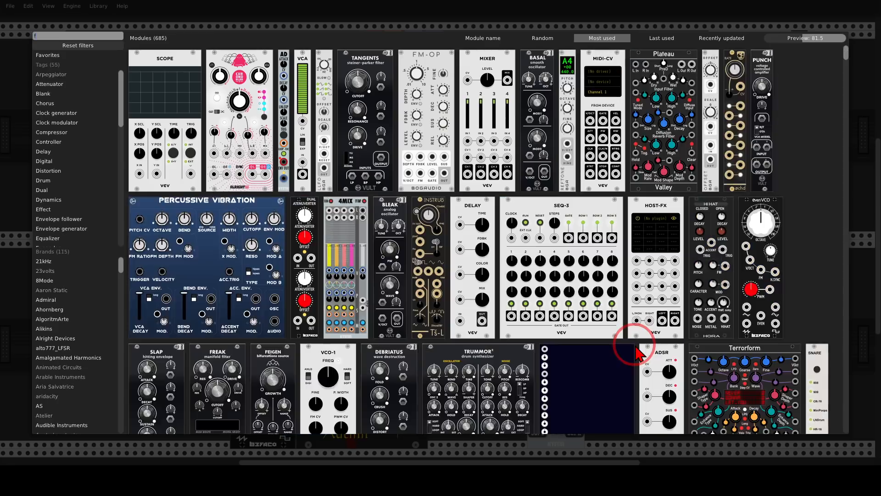
pyautogui.write('fe')
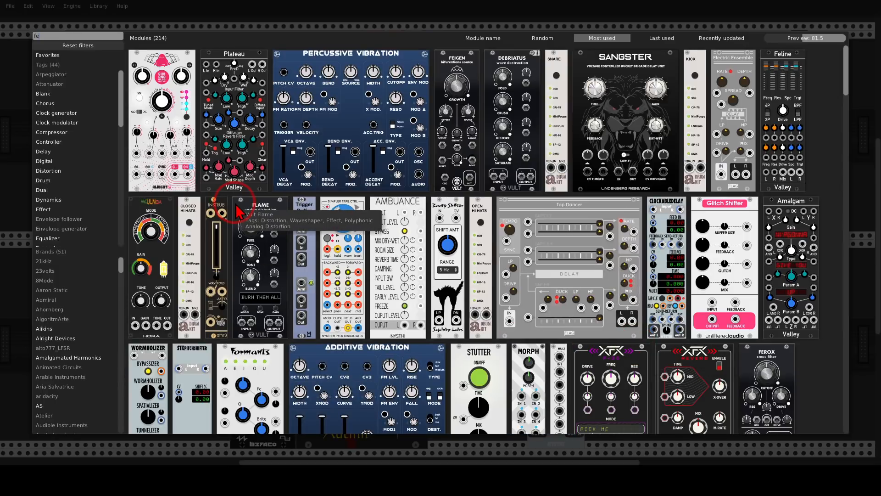
pyautogui.click(782, 64)
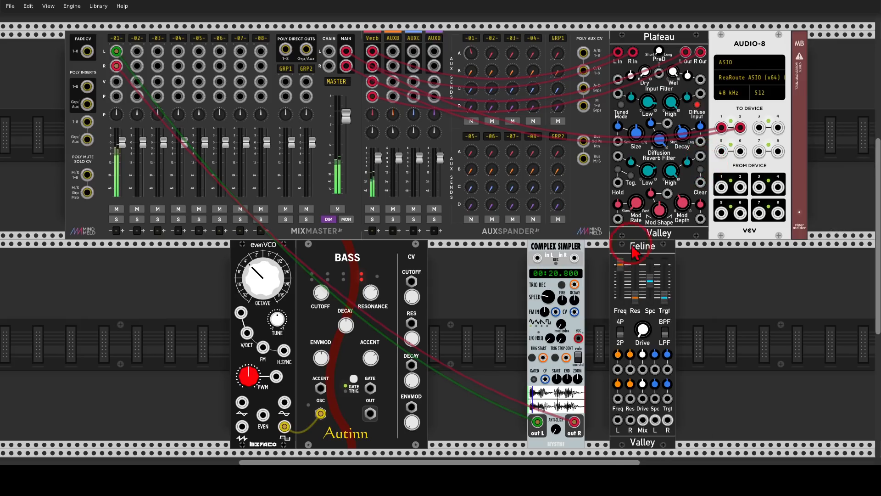
pyautogui.moveTo(633, 253); pyautogui.dragTo(609, 252)
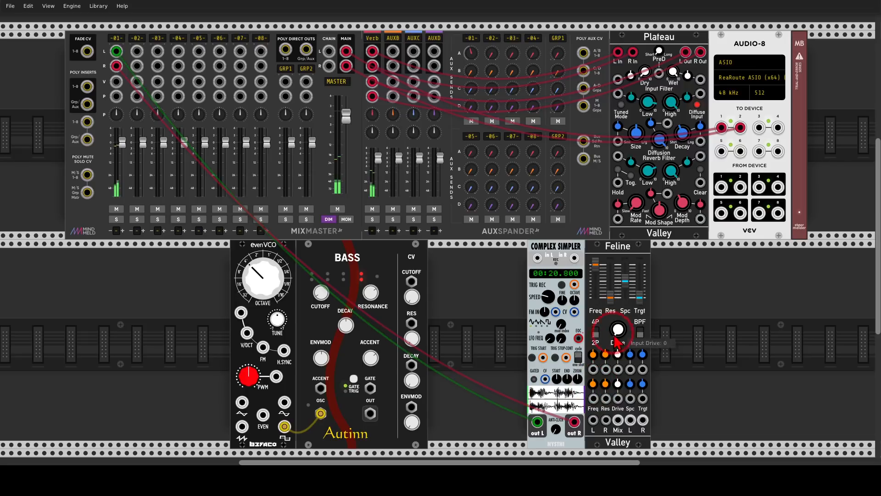
# Step: Move the two mixer cables to Feline's stereo outputs and patch Complex Simpler's left and right outputs into Feline's inputs
pyautogui.moveTo(574, 422); pyautogui.dragTo(643, 420)
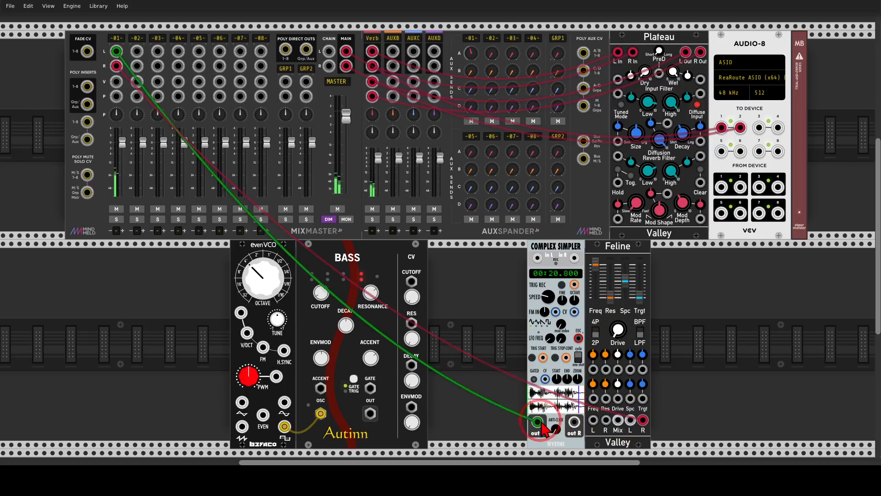
pyautogui.moveTo(537, 421); pyautogui.dragTo(606, 420)
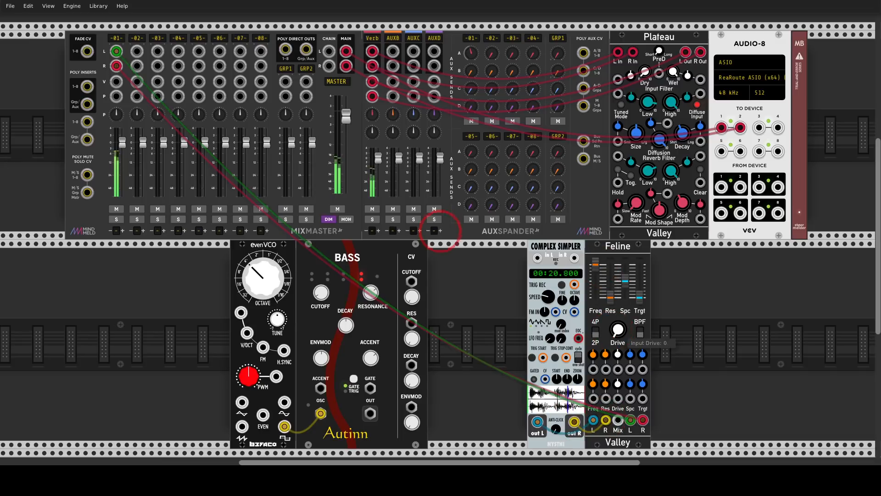
# Step: Increase Feline's input drive and lower its cutoff frequency
pyautogui.moveTo(617, 329); pyautogui.dragTo(618, 322)
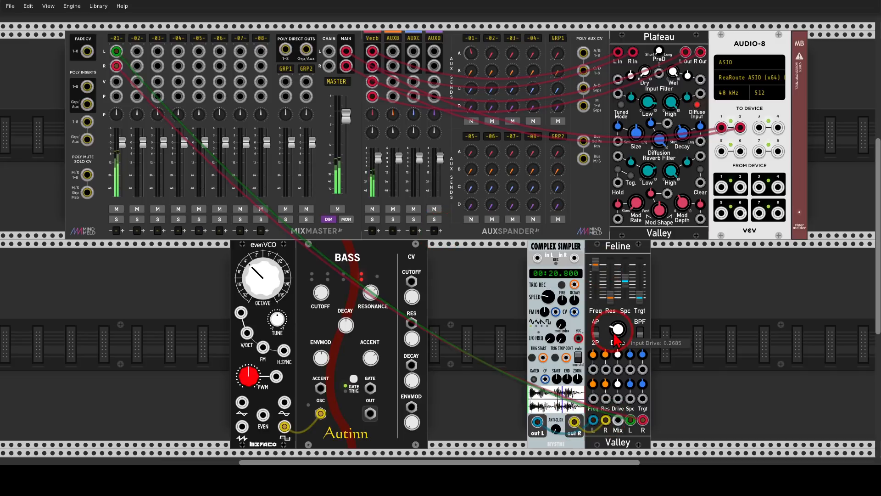
pyautogui.moveTo(596, 266); pyautogui.dragTo(596, 269)
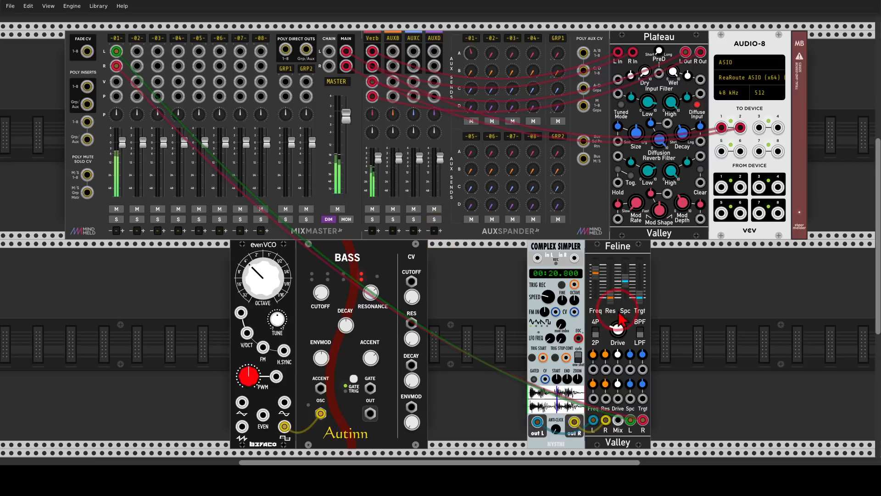
pyautogui.moveTo(618, 321); pyautogui.dragTo(617, 320)
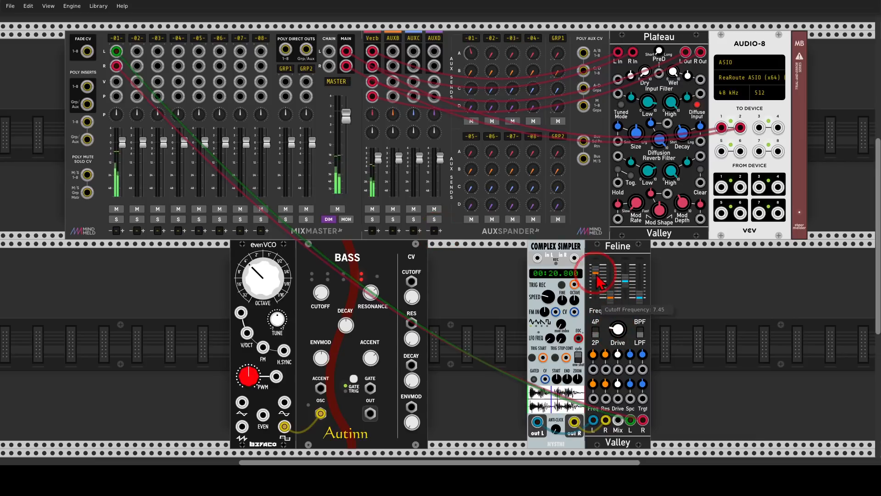
pyautogui.moveTo(596, 273); pyautogui.dragTo(596, 277)
pyautogui.moveTo(617, 322); pyautogui.dragTo(618, 319)
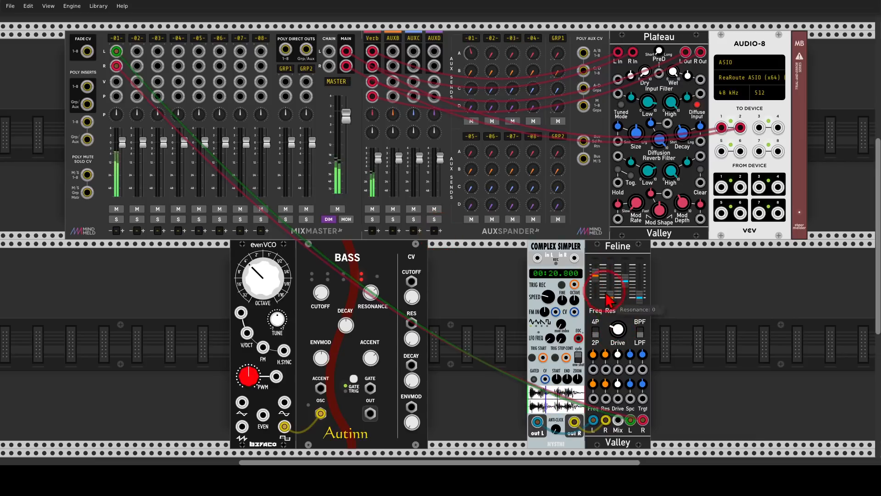
# Step: Set Feline's resonance to 0.3, search the modules for "llfo" and place the LLFO directly after Feline
pyautogui.moveTo(596, 276); pyautogui.dragTo(610, 297)
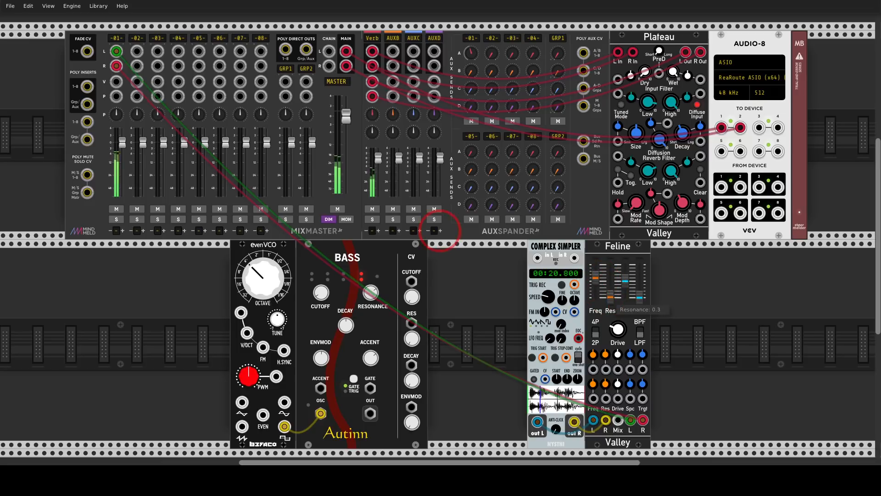
pyautogui.rightClick(674, 317)
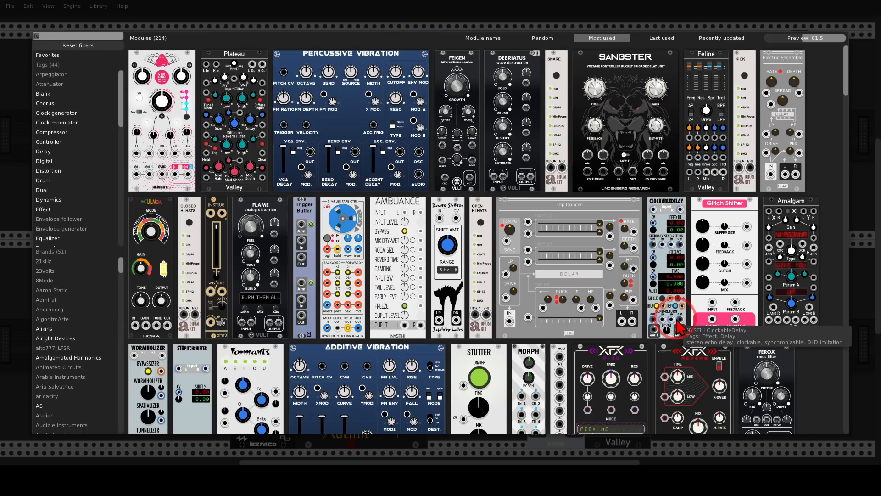
pyautogui.write('llfo')
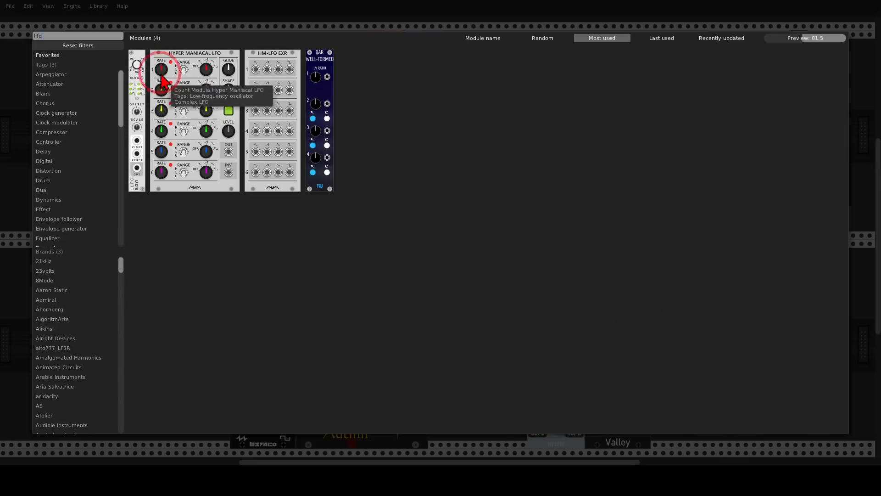
pyautogui.moveTo(145, 58); pyautogui.dragTo(668, 284)
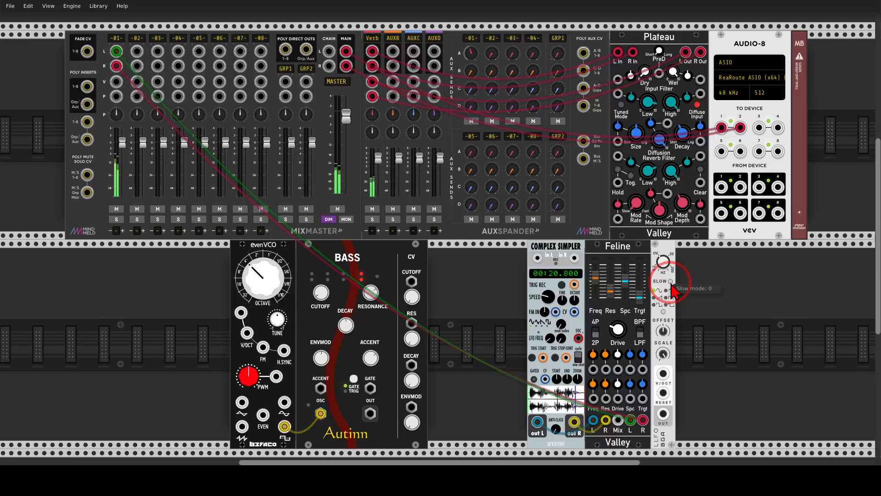
# Step: Turn on the LLFO's slow mode and patch its output into Feline's cutoff CV input with a raised modulation amount
pyautogui.click(670, 282)
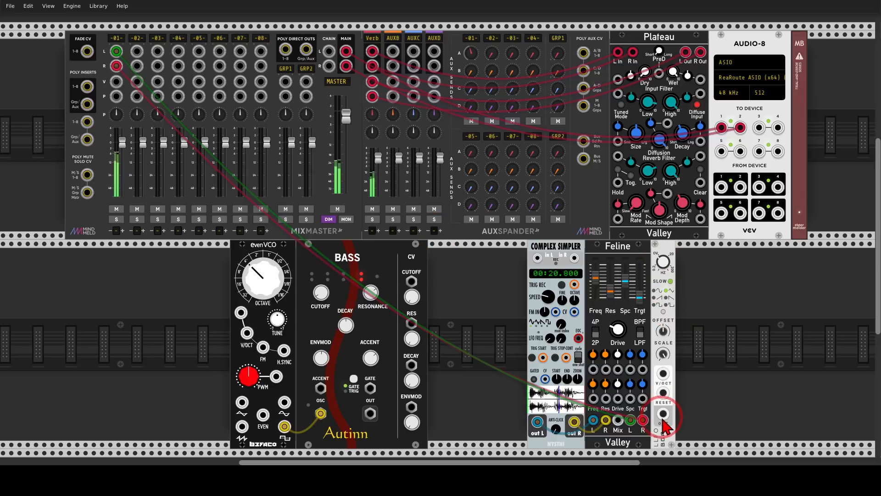
pyautogui.moveTo(663, 420); pyautogui.dragTo(592, 369)
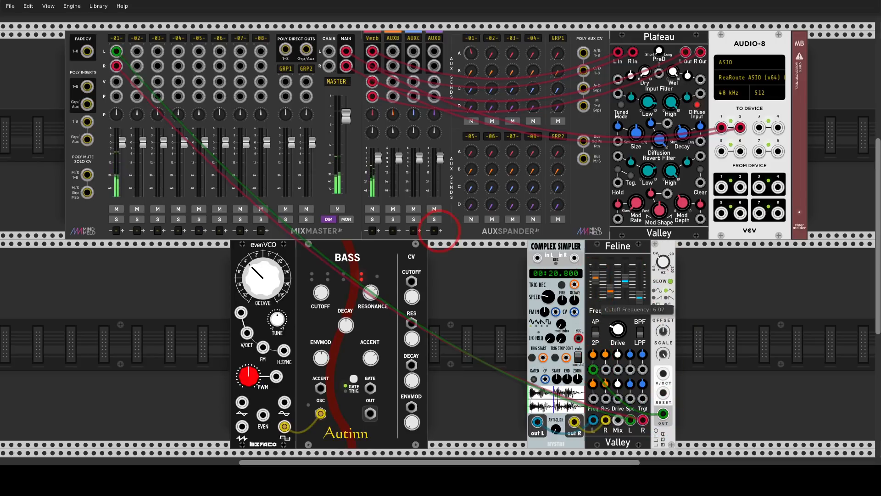
pyautogui.moveTo(595, 277); pyautogui.dragTo(596, 276)
pyautogui.moveTo(593, 354); pyautogui.dragTo(593, 317)
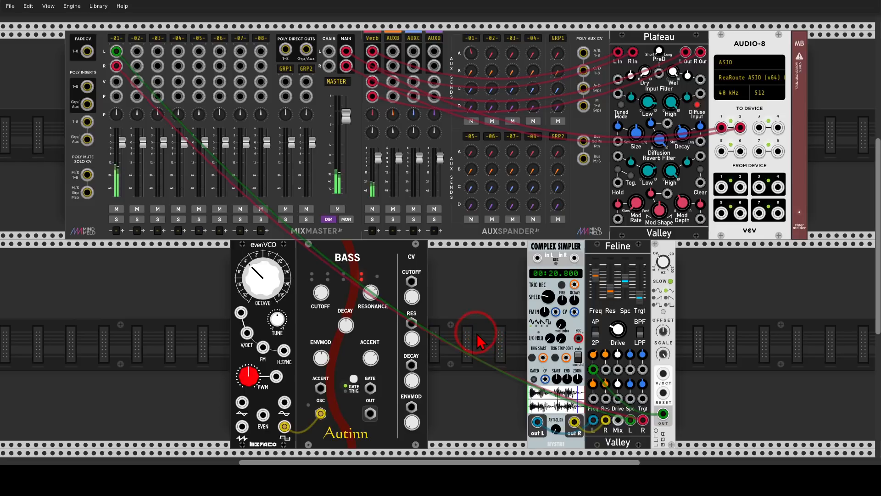
# Step: Search for "bur", add Repelzen re-burst before evenVCO, and shift evenVCO, Bass, Complex Simpler, Feline and LLFO away to make room
pyautogui.moveTo(473, 340); pyautogui.dragTo(586, 287)
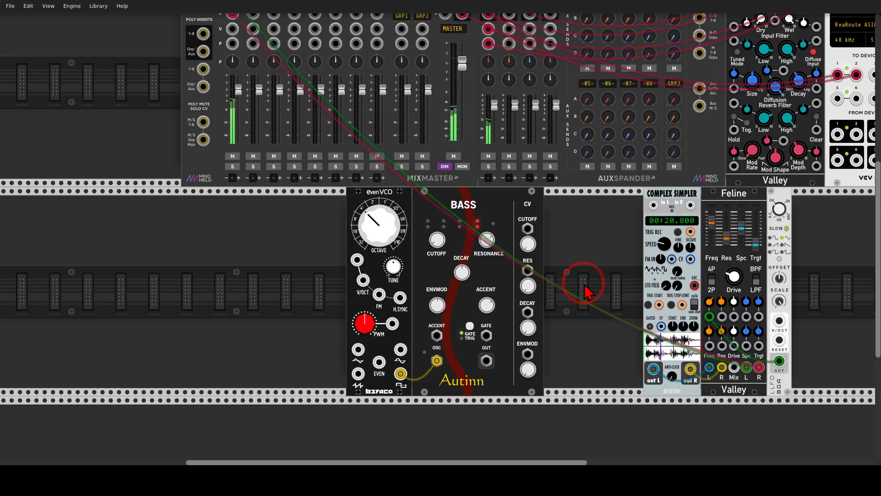
pyautogui.rightClick(191, 246)
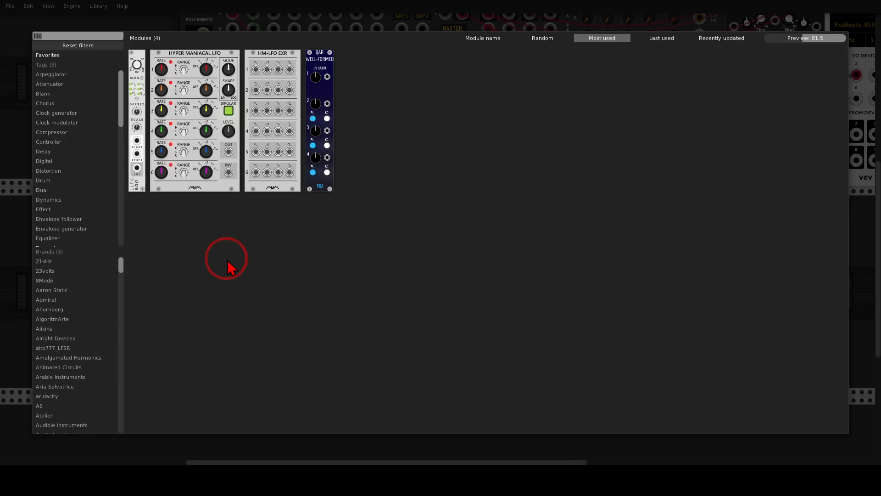
pyautogui.write('bur')
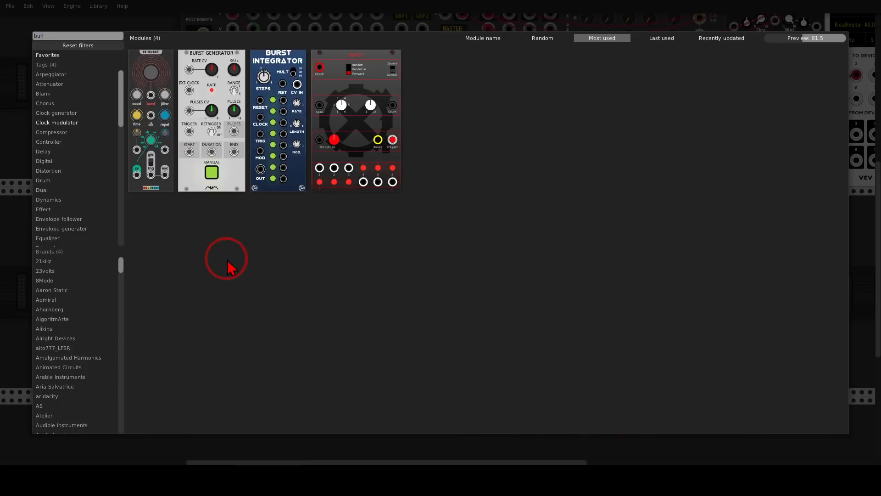
pyautogui.click(158, 69)
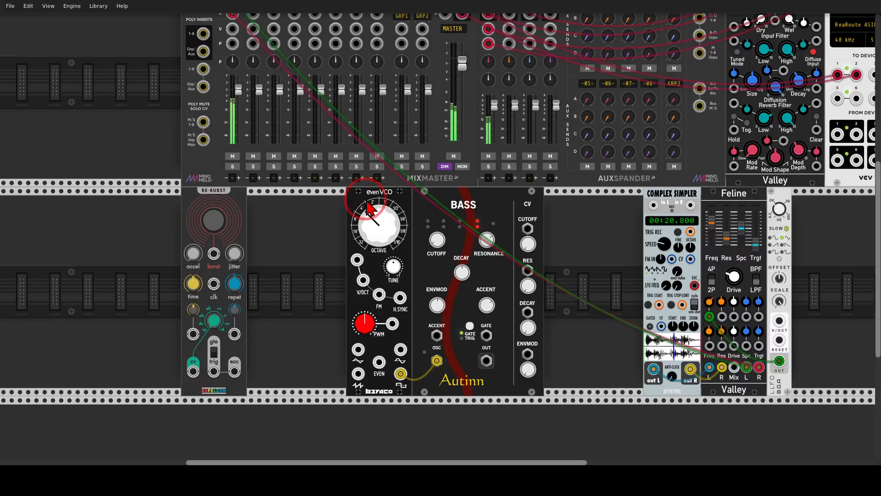
pyautogui.moveTo(675, 198); pyautogui.dragTo(765, 201)
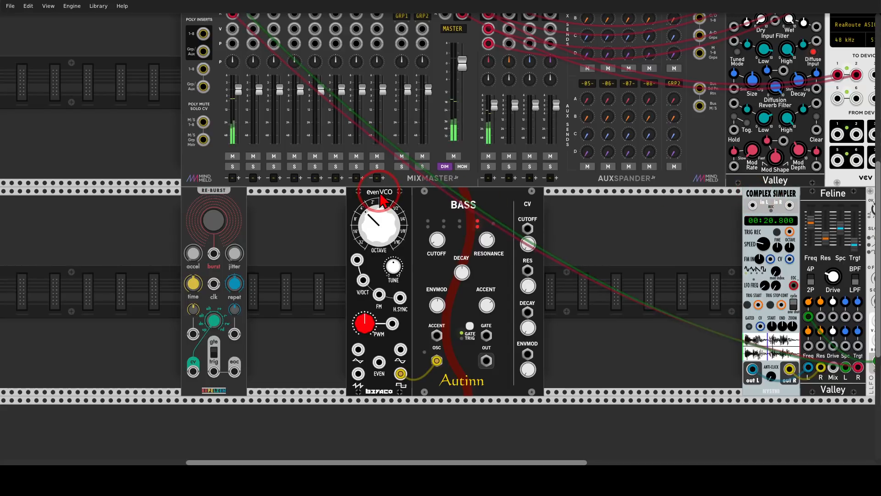
pyautogui.moveTo(384, 200); pyautogui.dragTo(516, 202)
# Step: Add Instruō harmonàig directly after re-burst and patch re-burst's CV output into its input with the attenuverter at about 0.29
pyautogui.rightClick(439, 228)
pyautogui.press('BackSpace')
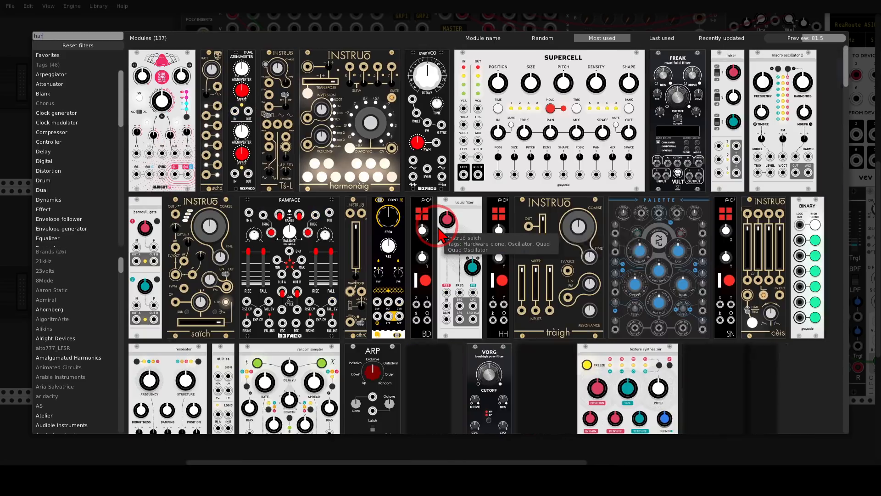
pyautogui.press('Escape')
pyautogui.moveTo(362, 190); pyautogui.dragTo(357, 195)
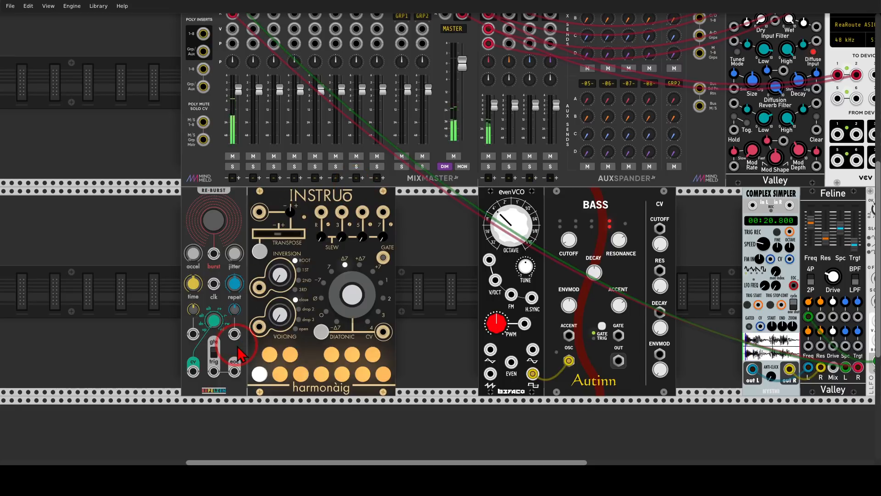
pyautogui.moveTo(193, 371); pyautogui.dragTo(293, 218)
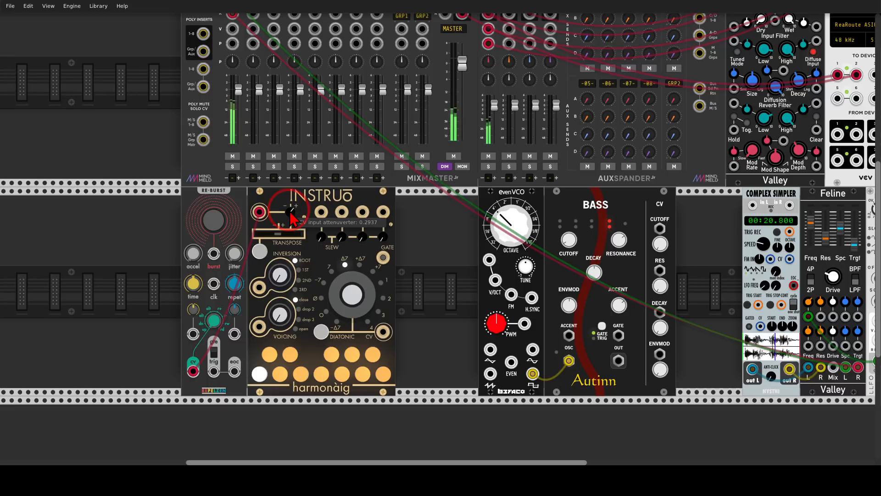
# Step: Switch off harmonàig's C#, D, E, F#, G#, A and B notes and set its modal selection to Aeolian
pyautogui.click(270, 356)
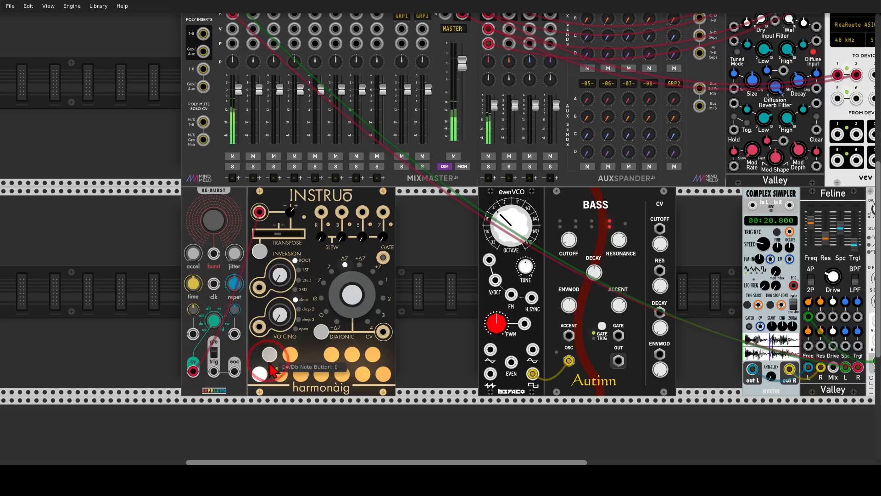
pyautogui.click(281, 375)
pyautogui.click(301, 374)
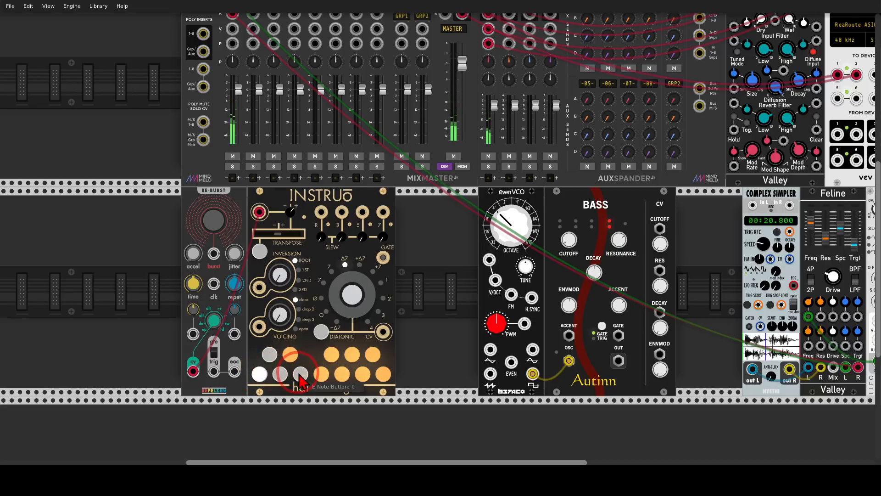
pyautogui.click(333, 356)
pyautogui.click(352, 354)
pyautogui.click(362, 374)
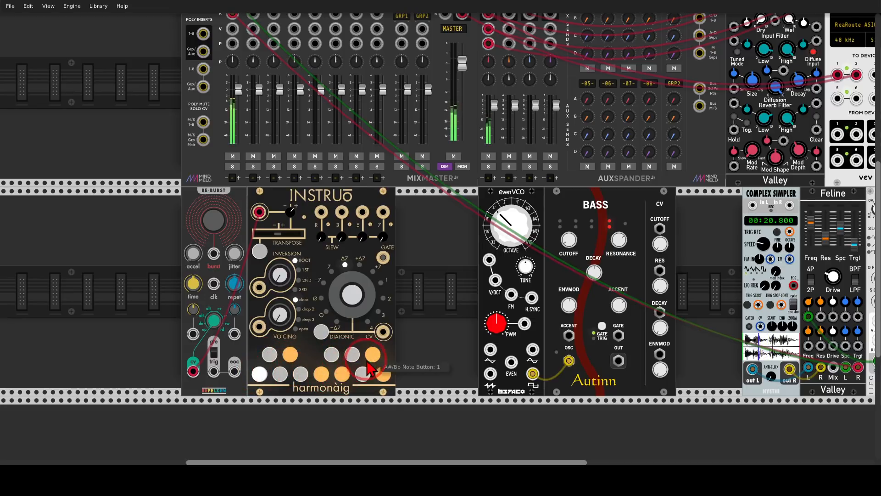
pyautogui.click(385, 375)
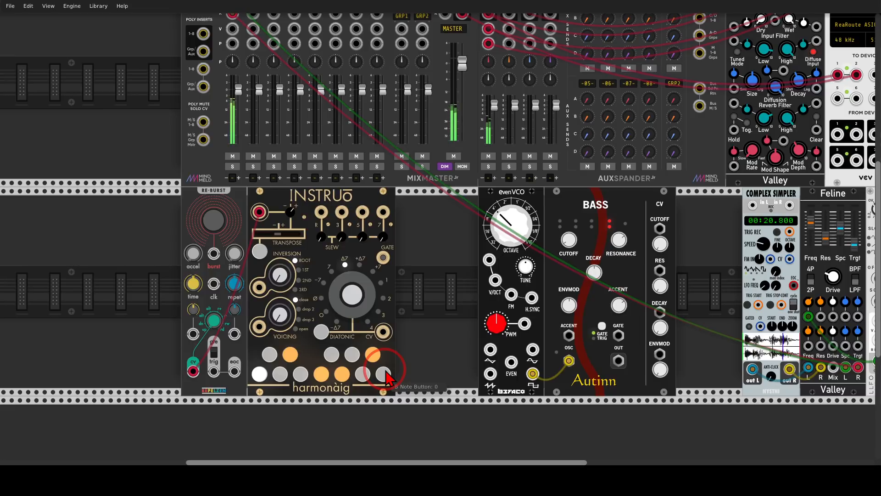
pyautogui.rightClick(305, 209)
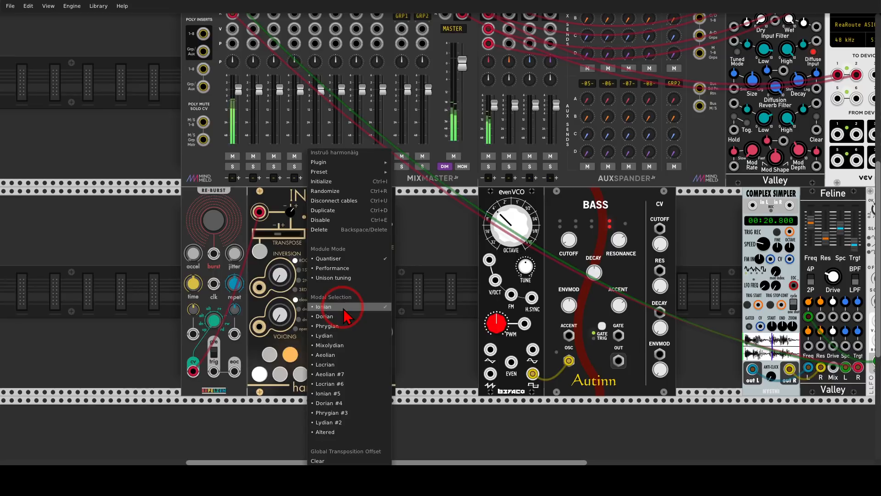
pyautogui.click(342, 356)
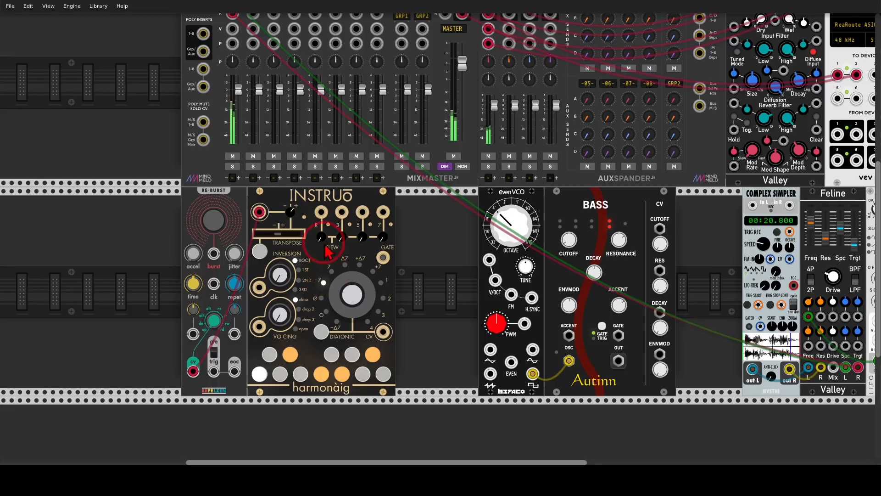
# Step: Patch harmonàig's root output to evenVCO's V/OCT and its gate to Bass's gate, with evenVCO and Bass moved directly beside harmonàig
pyautogui.moveTo(321, 211); pyautogui.dragTo(495, 280)
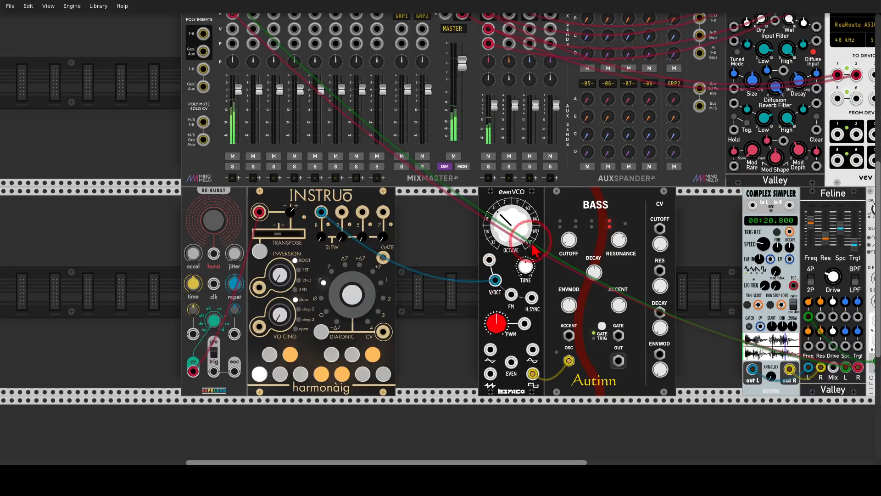
pyautogui.moveTo(626, 211); pyautogui.dragTo(542, 211)
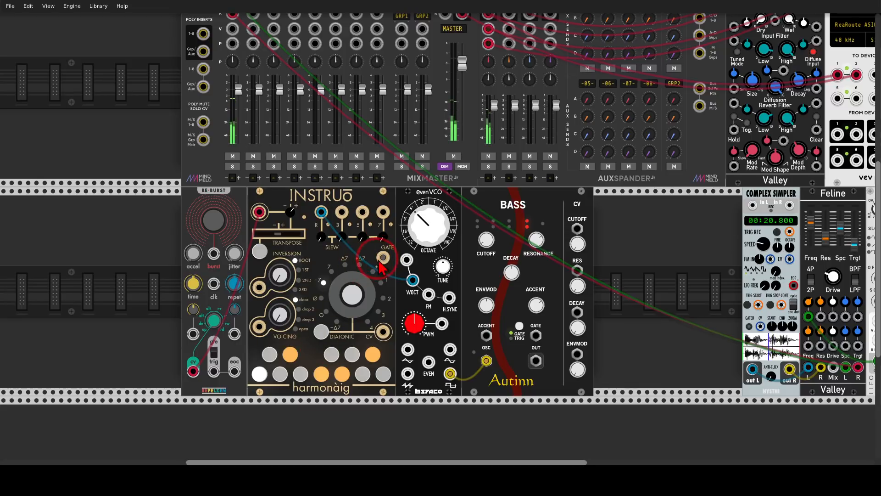
pyautogui.moveTo(383, 258); pyautogui.dragTo(536, 335)
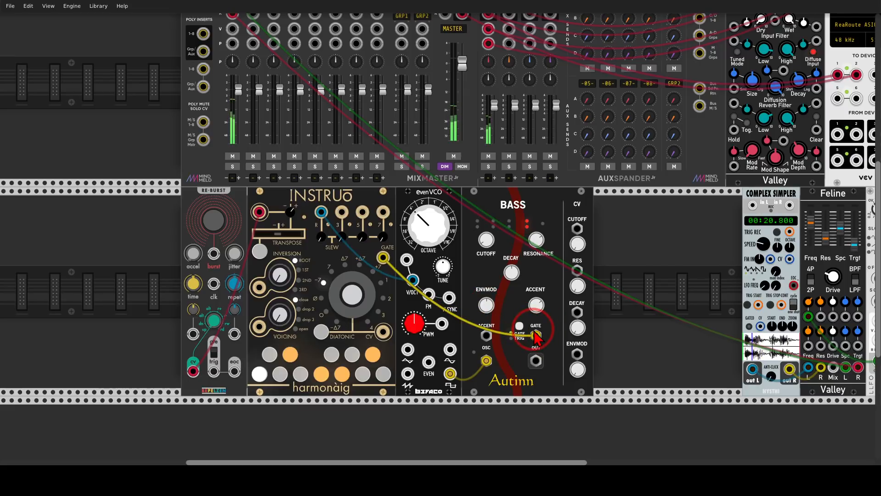
# Step: Patch Bass's output into MixMaster channel 2 and trigger a re-burst manually to hear the voice
pyautogui.moveTo(535, 360); pyautogui.dragTo(357, 10)
pyautogui.moveTo(228, 110); pyautogui.dragTo(253, 95)
pyautogui.scroll(-4, 439, 316)
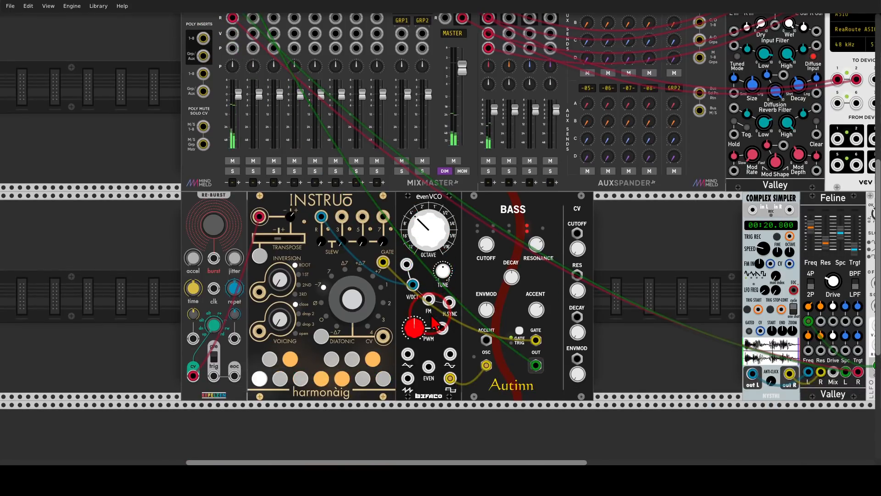
pyautogui.click(212, 229)
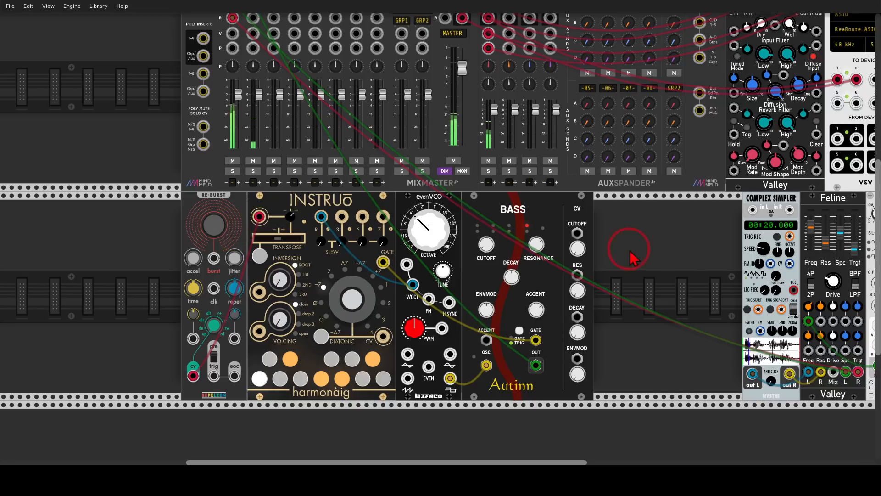
# Step: Move Complex Simpler and its filter chain closer to Bass and patch Complex Simpler's EOC output into re-burst's burst input
pyautogui.hscroll(3, 633, 257)
pyautogui.moveTo(757, 210); pyautogui.dragTo(666, 210)
pyautogui.click(641, 278)
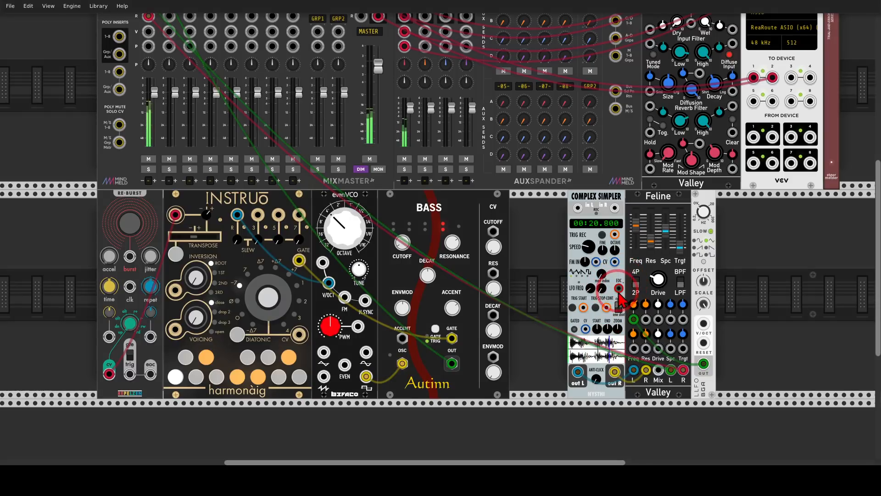
pyautogui.moveTo(619, 288); pyautogui.dragTo(130, 257)
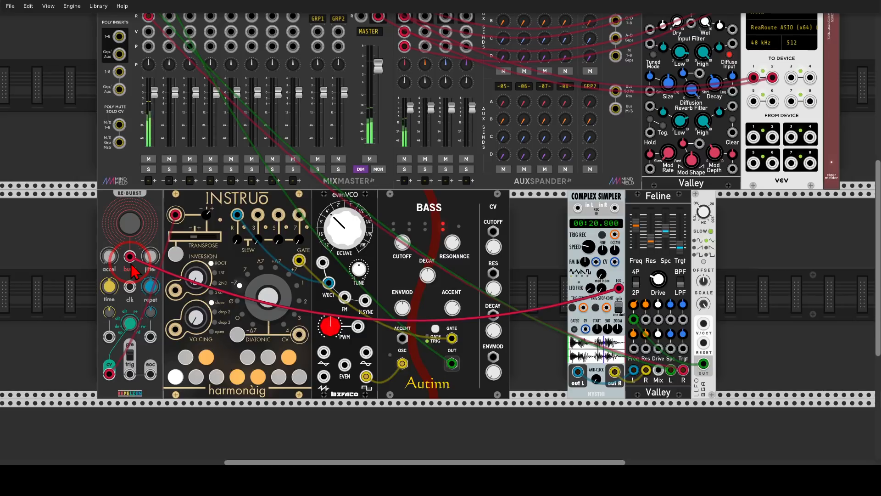
# Step: Make room before Complex Simpler, search the modules for "blob" and add the Alright Devices Chronoblob directly after Bass
pyautogui.moveTo(593, 202); pyautogui.dragTo(674, 203)
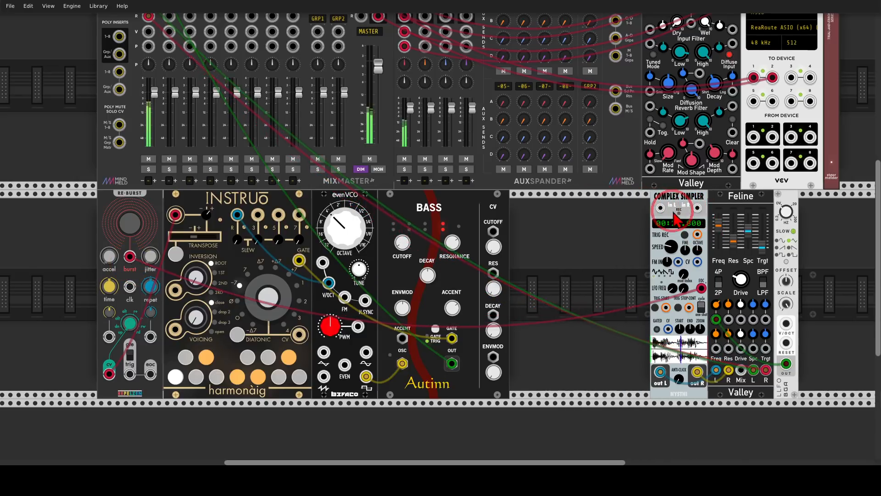
pyautogui.rightClick(586, 243)
pyautogui.write('chron')
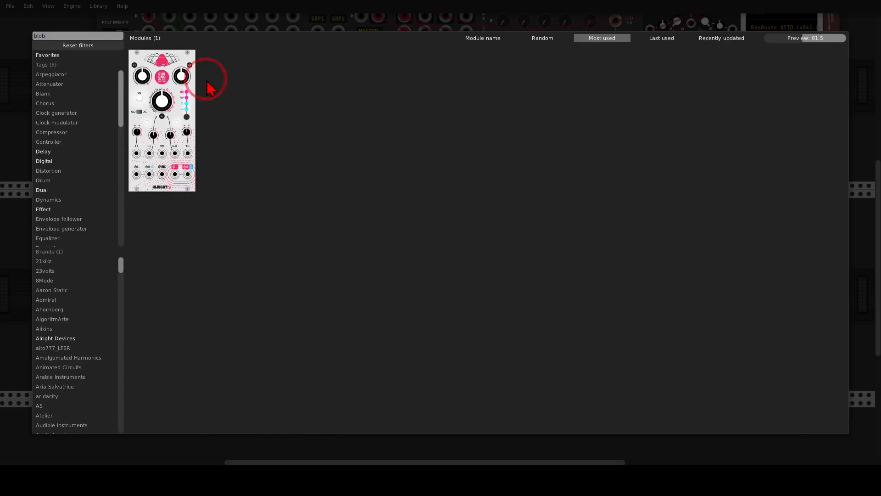
pyautogui.click(180, 70)
# Step: Patch Bass's output into Chronoblob's left input and Chronoblob's left and right outputs into mixer channel 2
pyautogui.moveTo(452, 363); pyautogui.dragTo(522, 374)
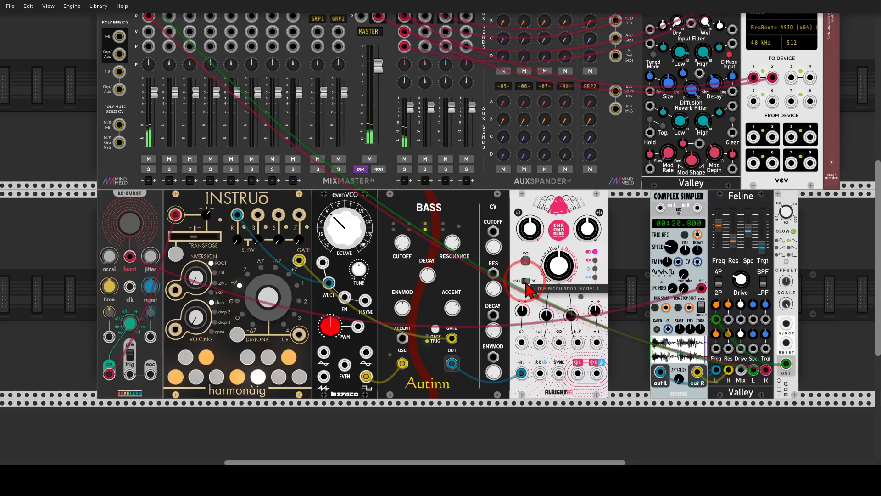
pyautogui.moveTo(577, 373); pyautogui.dragTo(596, 394)
pyautogui.scroll(3, 321, 161)
pyautogui.scroll(-2, 477, 342)
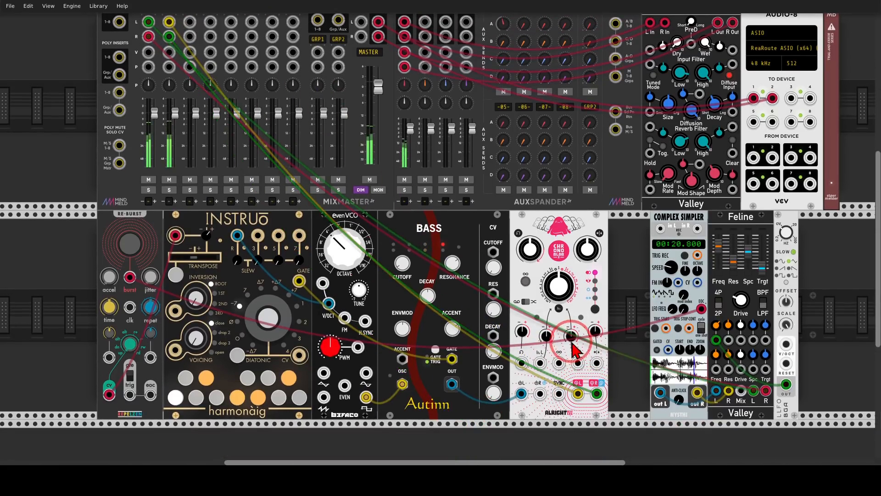
# Step: Set Chronoblob's delay time to about 407 ms and raise its feedback to about 96%
pyautogui.moveTo(564, 296); pyautogui.dragTo(564, 298)
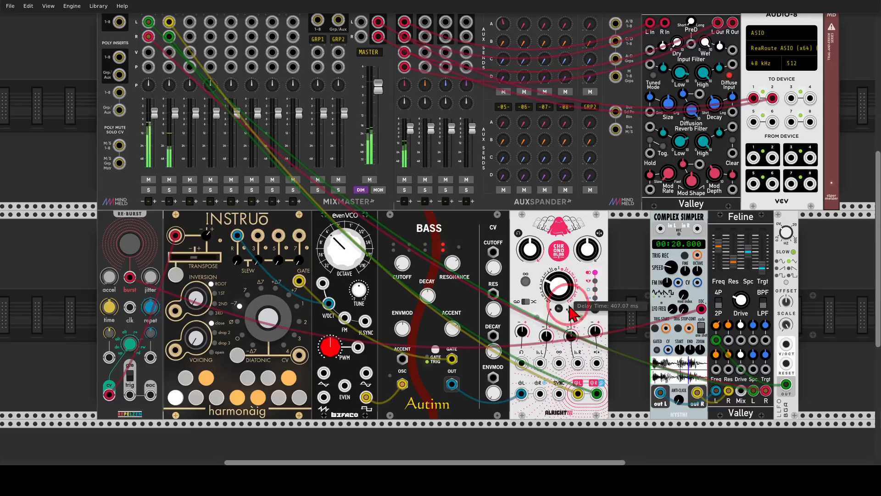
pyautogui.moveTo(571, 336); pyautogui.dragTo(572, 336)
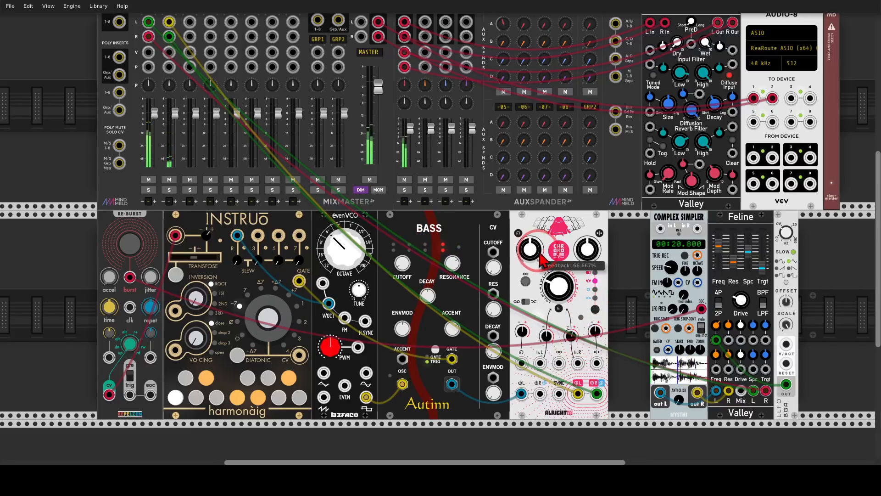
pyautogui.moveTo(558, 285); pyautogui.dragTo(439, 230)
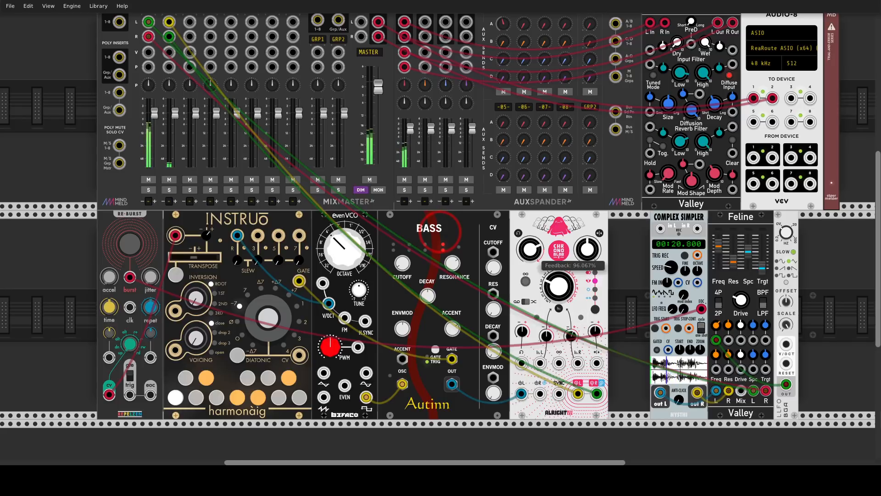
# Step: Fine-tune Chronoblob's feedback and set mixer channel 2's Verb send to about -14 dB
pyautogui.moveTo(530, 250); pyautogui.dragTo(531, 249)
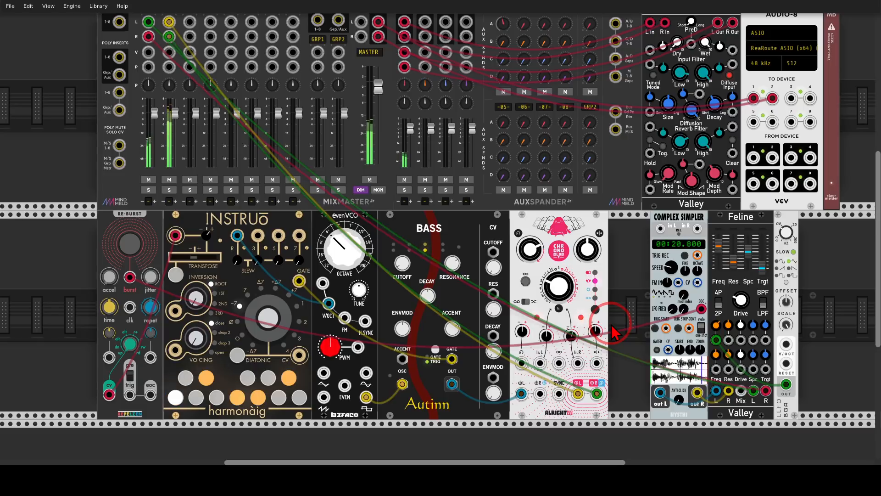
pyautogui.scroll(2, 532, 302)
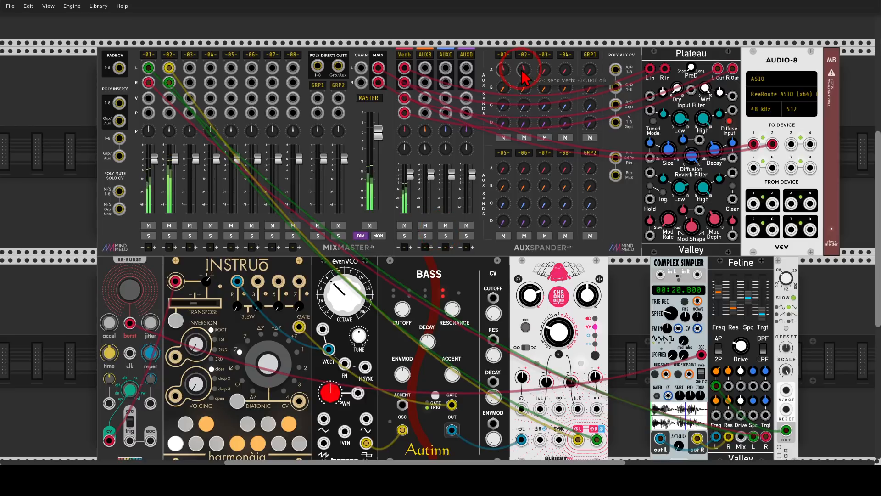
pyautogui.scroll(-2, 574, 284)
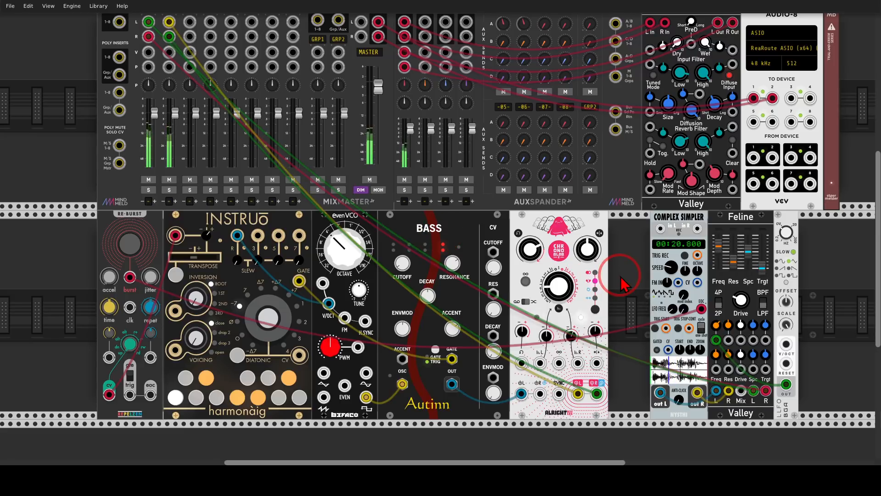
# Step: Search the modules for "sample" and add S&H/Eight in the empty row directly below re-burst
pyautogui.moveTo(619, 299); pyautogui.dragTo(657, 227)
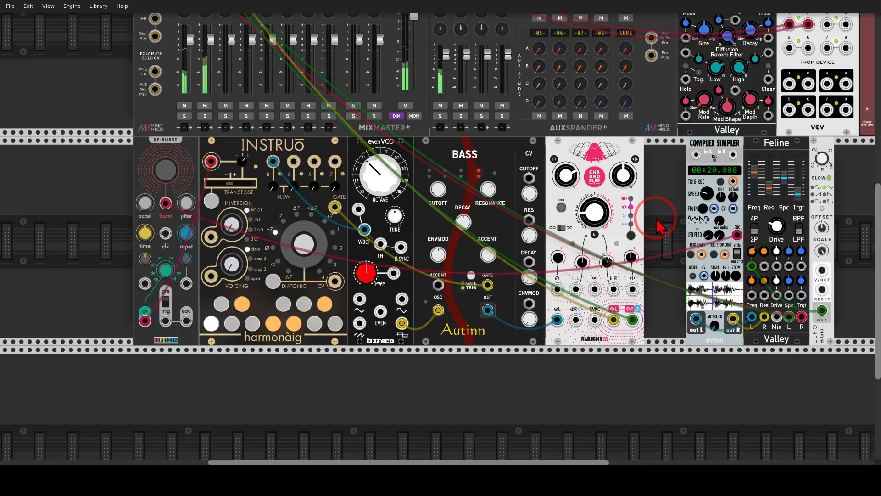
pyautogui.scroll(1, 152, 305)
pyautogui.scroll(2, 152, 305)
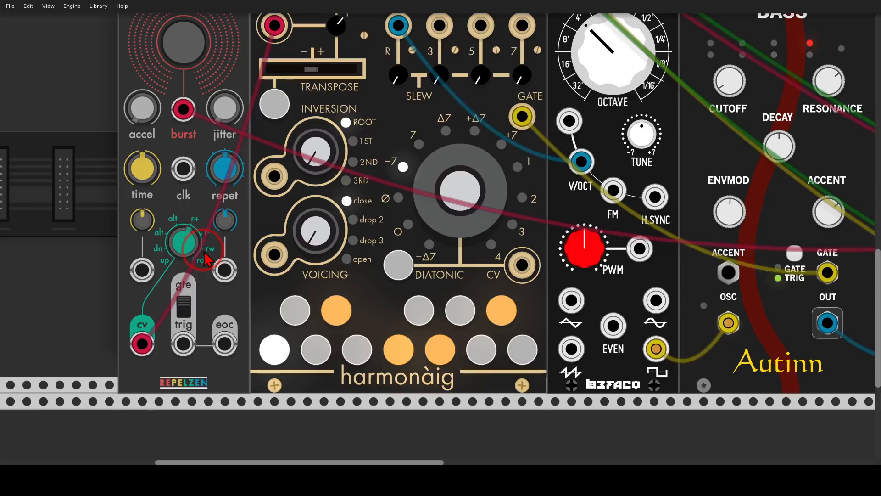
pyautogui.scroll(-3, 205, 252)
pyautogui.scroll(-5, 204, 252)
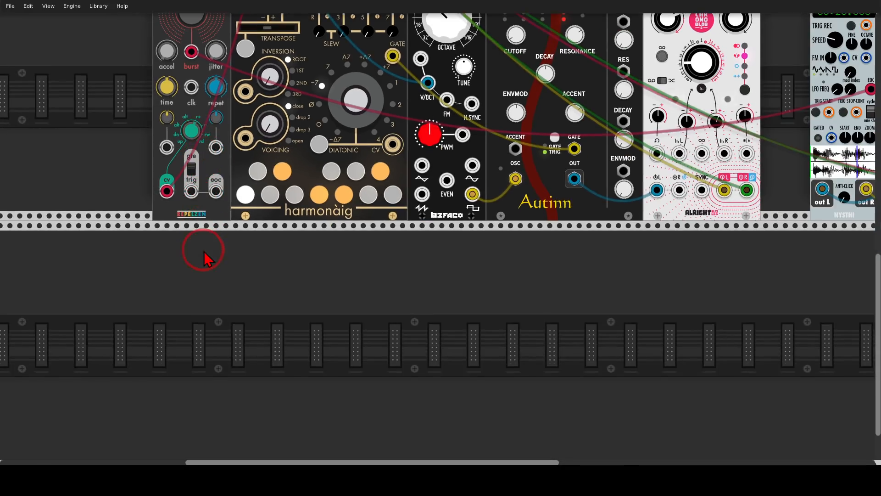
pyautogui.rightClick(248, 310)
pyautogui.write('sample')
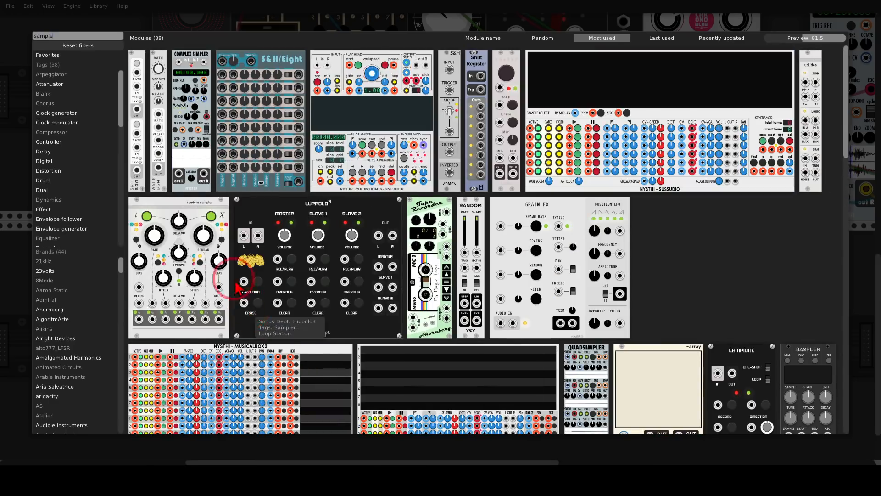
pyautogui.click(252, 102)
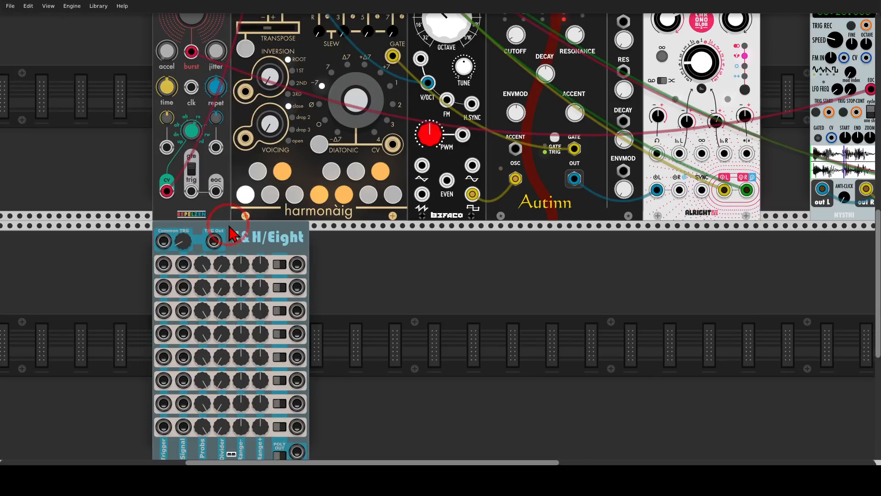
pyautogui.scroll(-1, 231, 234)
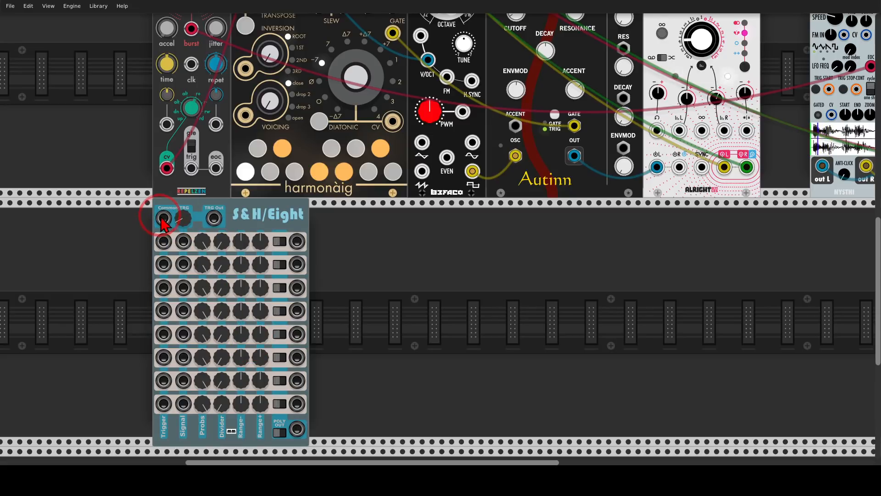
# Step: Patch re-burst's trig output into S&H/Eight's Common TRG and its first two outputs into Chronoblob's L and R CV inputs
pyautogui.moveTo(164, 219); pyautogui.dragTo(192, 168)
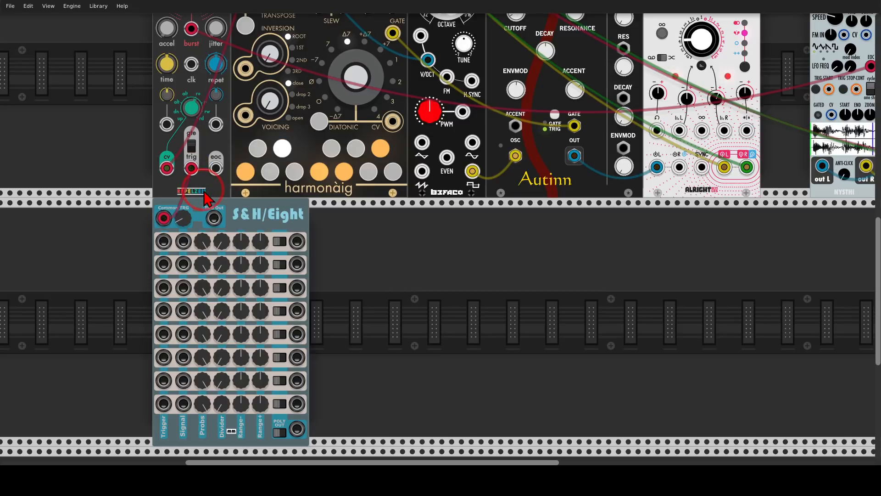
pyautogui.moveTo(441, 253); pyautogui.dragTo(352, 287)
pyautogui.scroll(-1, 406, 274)
pyautogui.moveTo(258, 288); pyautogui.dragTo(259, 307)
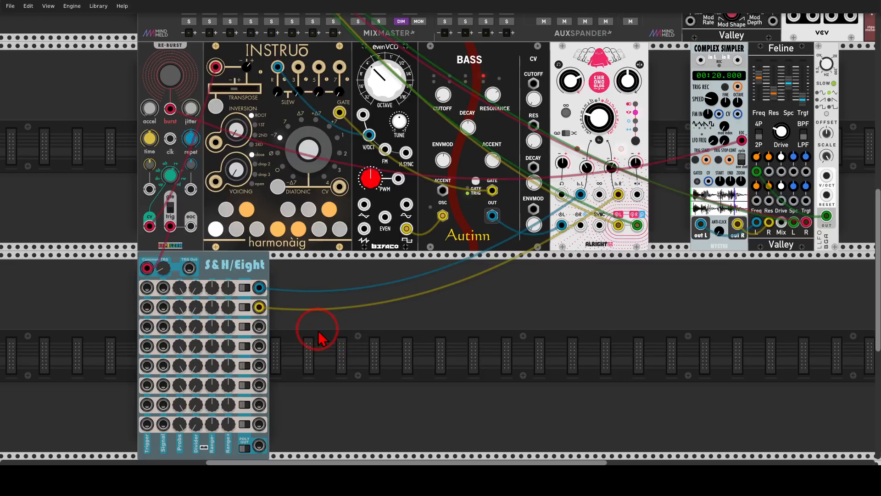
# Step: Patch S&H/Eight's third and fourth outputs into re-burst's repet and time CV inputs, with repetition modulation at about 0.363
pyautogui.moveTo(260, 326); pyautogui.dragTo(193, 196)
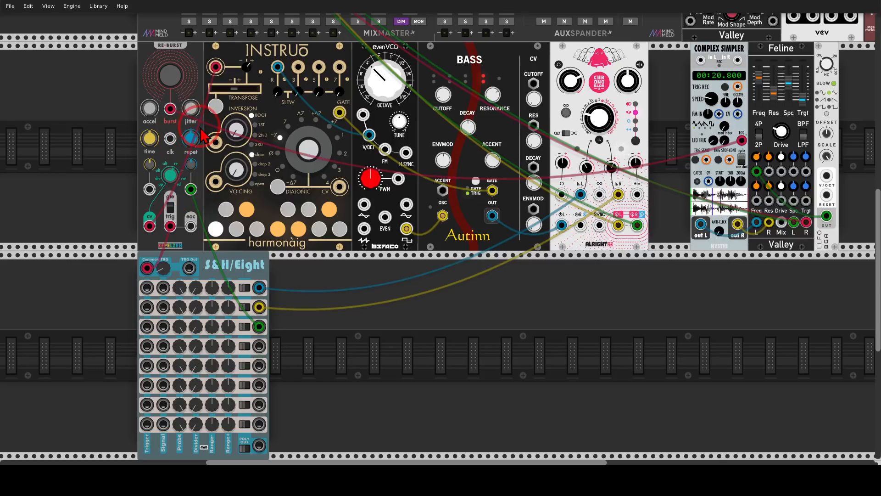
pyautogui.moveTo(192, 165); pyautogui.dragTo(191, 168)
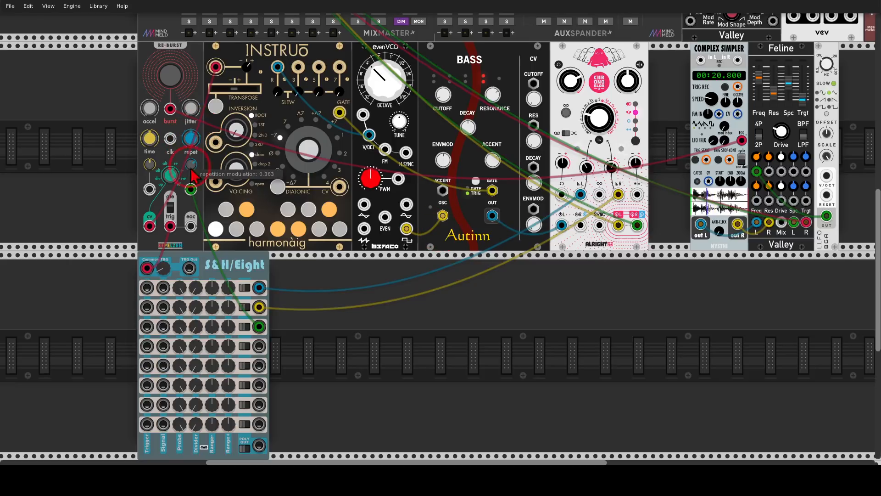
pyautogui.moveTo(149, 189); pyautogui.dragTo(259, 346)
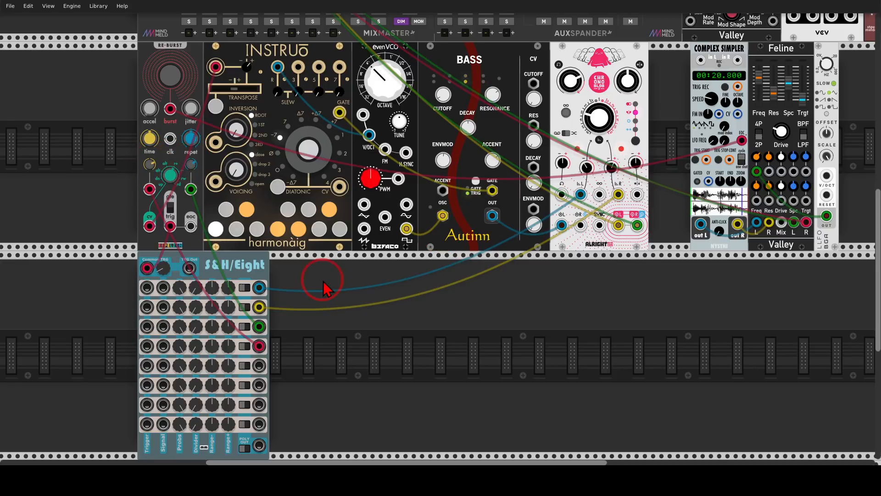
# Step: Patch S&H/Eight's fifth output into Bass's Cutoff CV input and set the Cutoff CV amount to about 28%
pyautogui.scroll(-1, 323, 286)
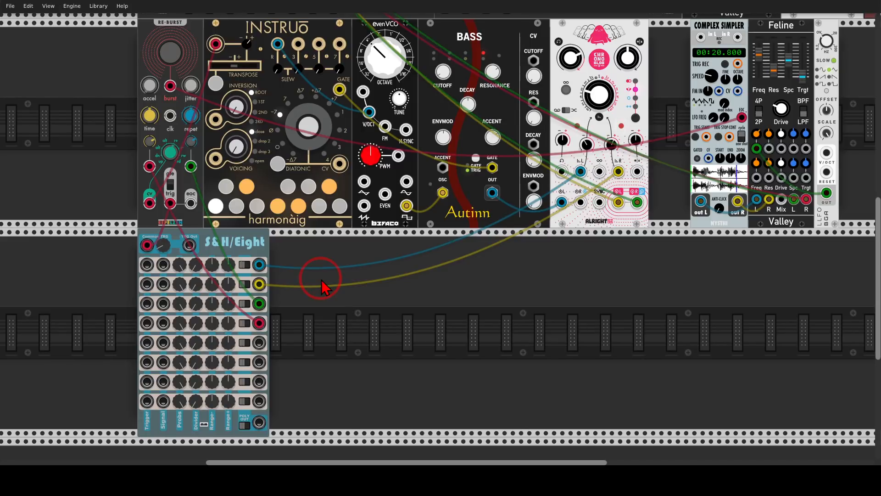
pyautogui.moveTo(363, 273); pyautogui.dragTo(317, 283)
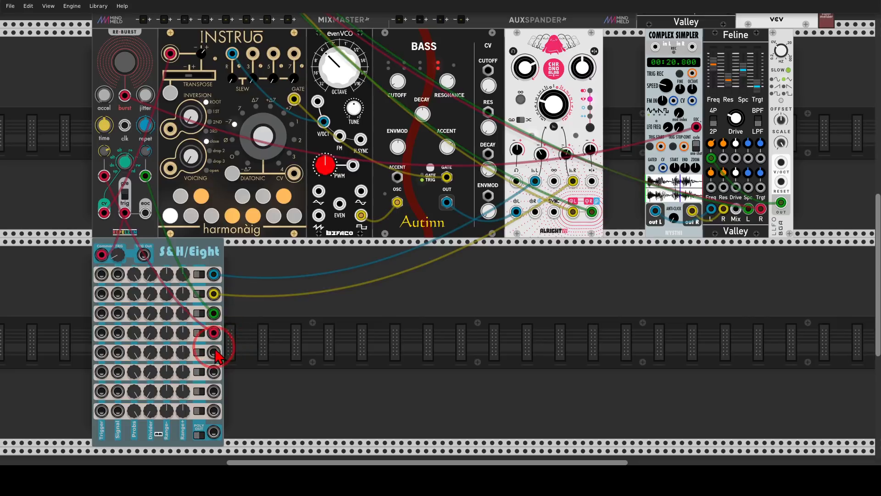
pyautogui.moveTo(213, 352); pyautogui.dragTo(490, 37)
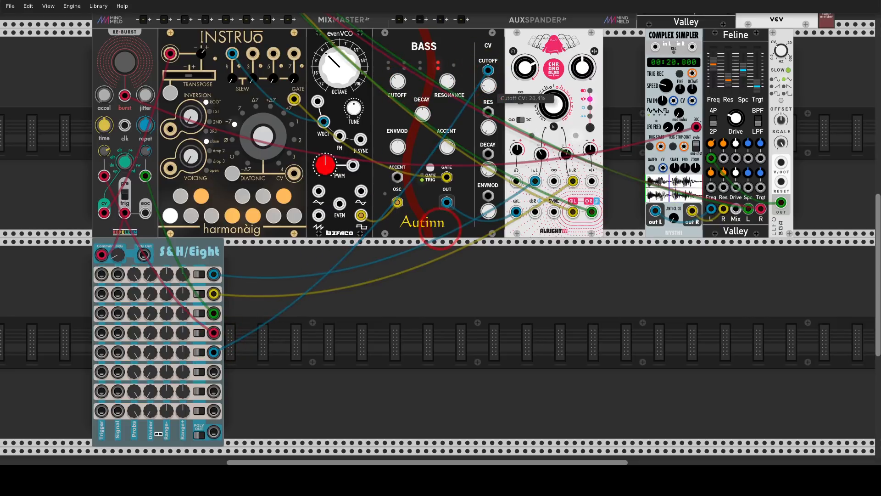
pyautogui.moveTo(490, 85); pyautogui.dragTo(491, 84)
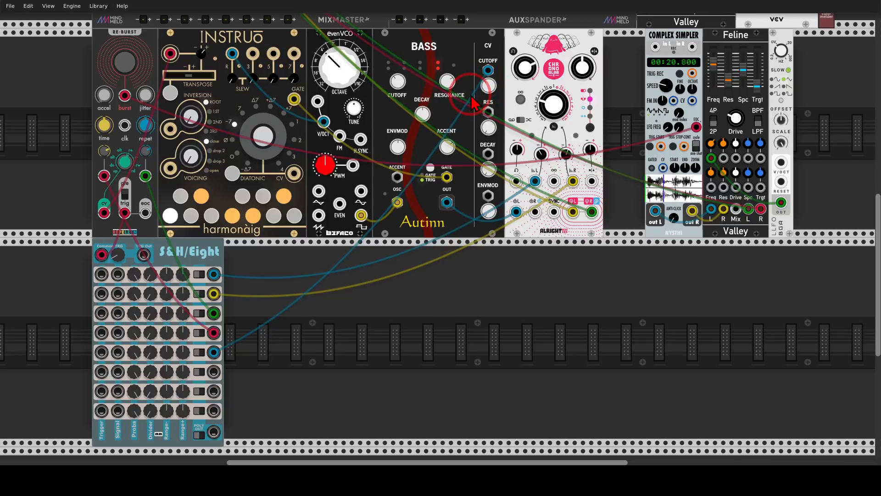
# Step: Patch S&H/Eight's sixth, seventh and eighth outputs into Bass's Envmod CV, Res CV and Accent inputs
pyautogui.moveTo(398, 147); pyautogui.dragTo(440, 236)
pyautogui.moveTo(213, 371); pyautogui.dragTo(439, 225)
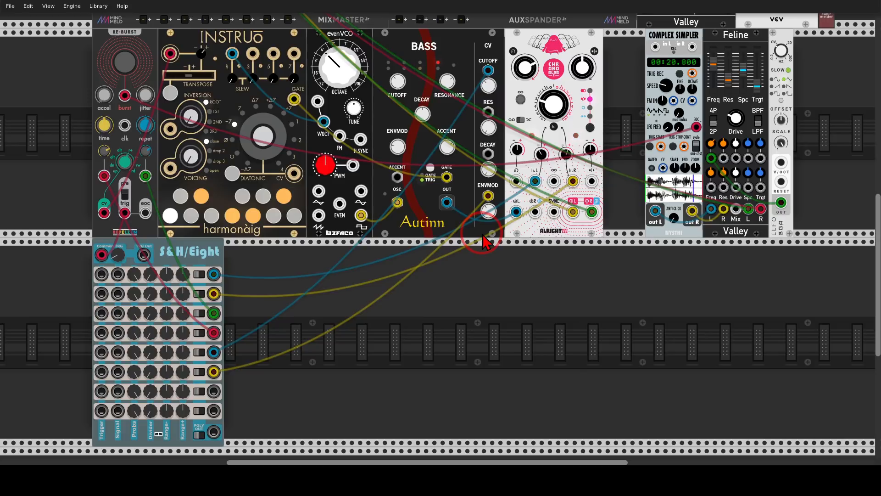
pyautogui.moveTo(214, 391); pyautogui.dragTo(488, 111)
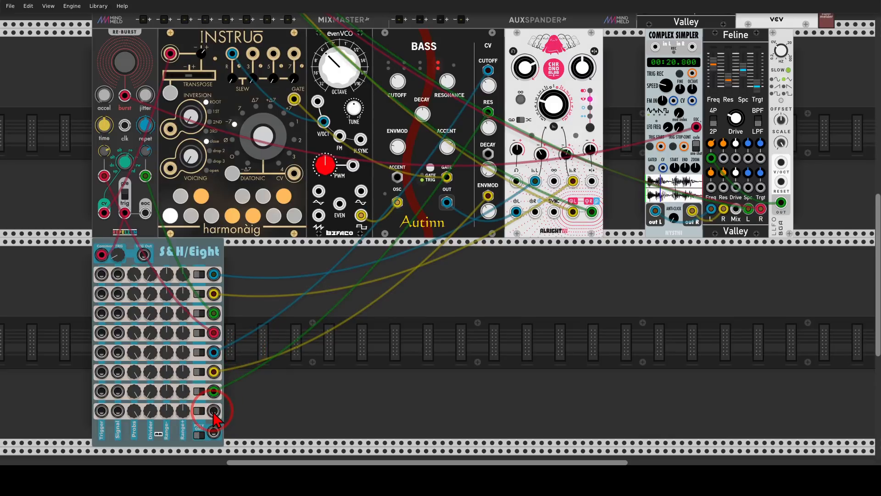
pyautogui.moveTo(214, 410); pyautogui.dragTo(397, 177)
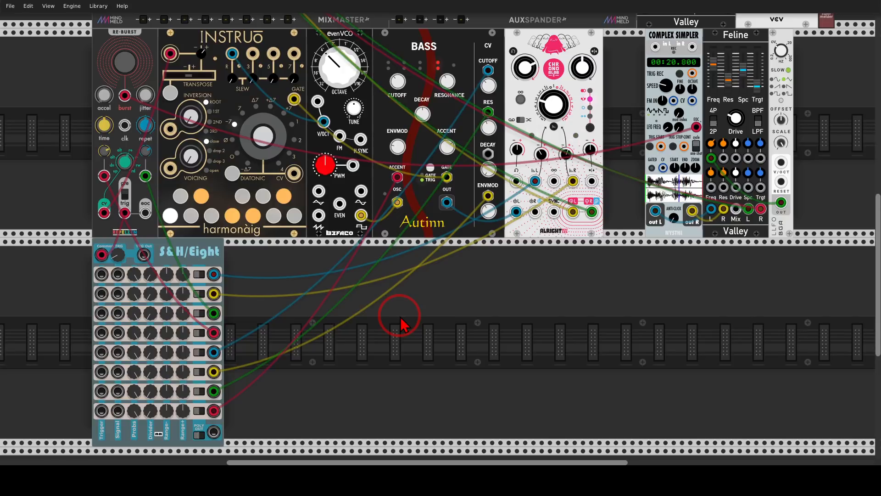
# Step: Lower the Probs knobs of all eight S&H/Eight rows to varying probabilities
pyautogui.moveTo(338, 346); pyautogui.dragTo(568, 219)
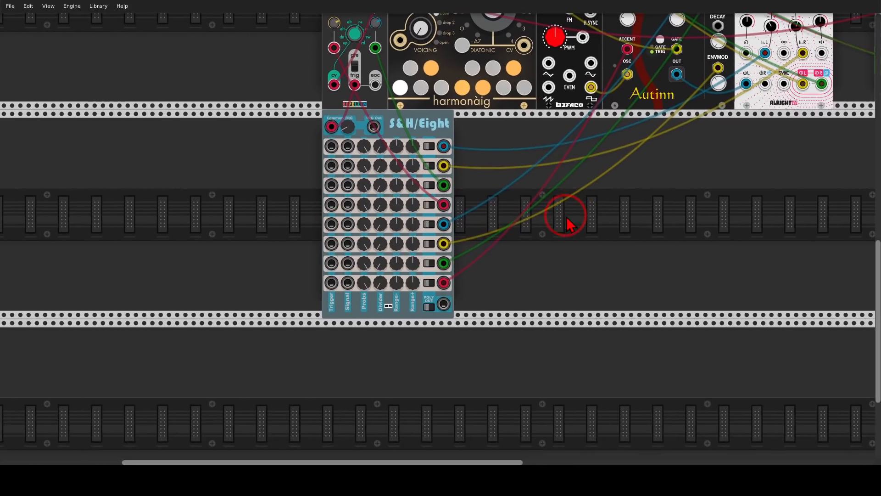
pyautogui.scroll(3, 398, 189)
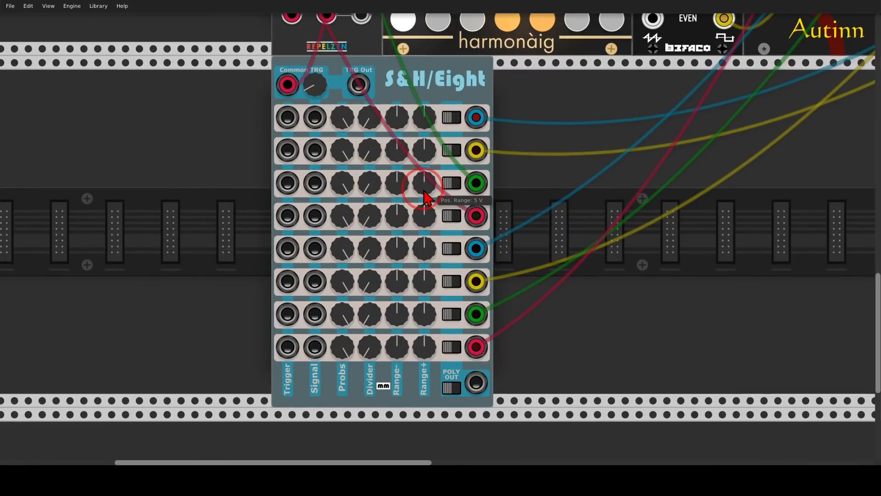
pyautogui.moveTo(356, 97)
pyautogui.mouseDown()
pyautogui.moveTo(329, 100)
pyautogui.moveTo(337, 136)
pyautogui.moveTo(361, 106)
pyautogui.moveTo(329, 153)
pyautogui.moveTo(314, 137)
pyautogui.moveTo(343, 140)
pyautogui.moveTo(333, 97)
pyautogui.moveTo(323, 220)
pyautogui.moveTo(329, 360)
pyautogui.moveTo(369, 325)
pyautogui.moveTo(360, 123)
pyautogui.moveTo(345, 95)
pyautogui.mouseUp()
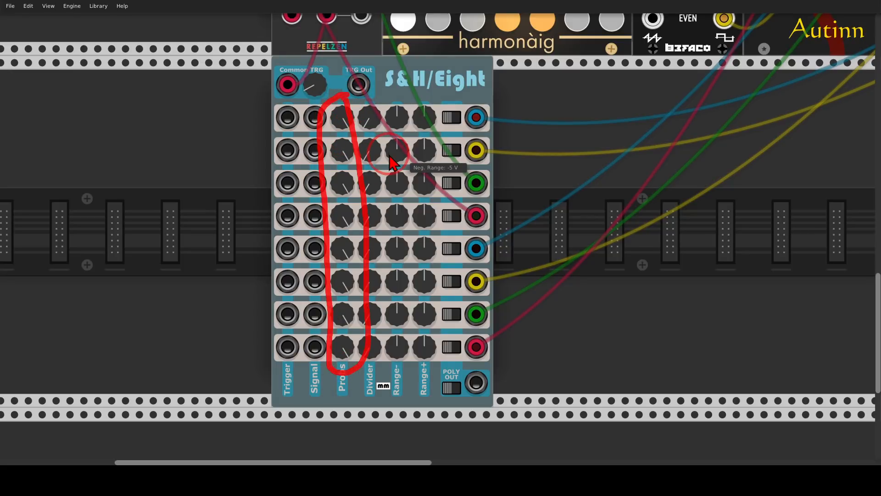
pyautogui.moveTo(340, 119); pyautogui.dragTo(346, 360)
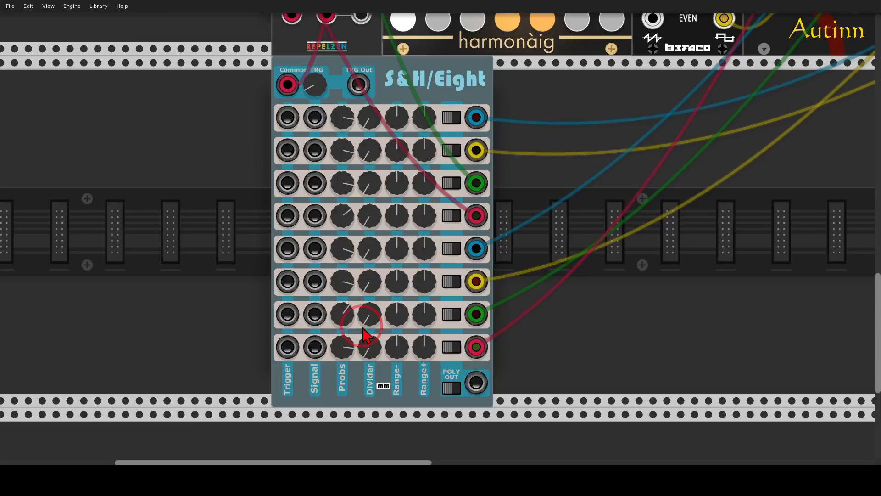
# Step: Search the modules for "bass" and add a second Autinn Bass directly below the first one
pyautogui.scroll(-3, 538, 207)
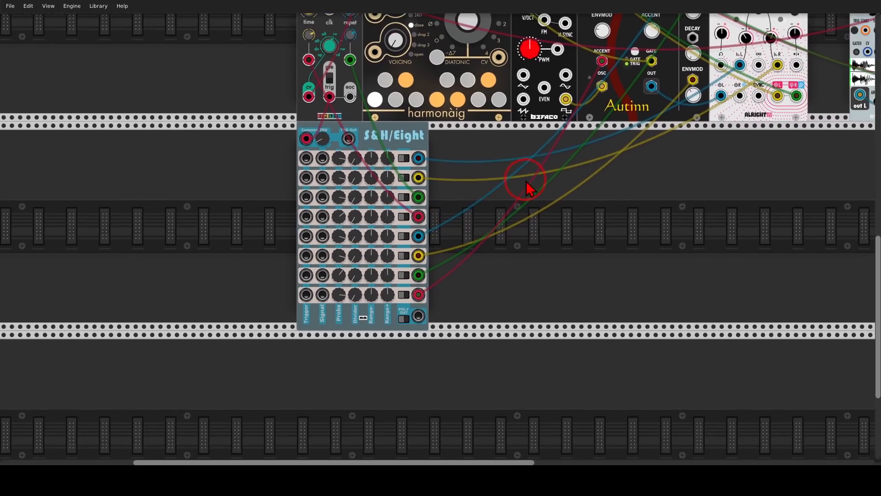
pyautogui.scroll(-2, 525, 181)
pyautogui.moveTo(576, 192); pyautogui.dragTo(481, 246)
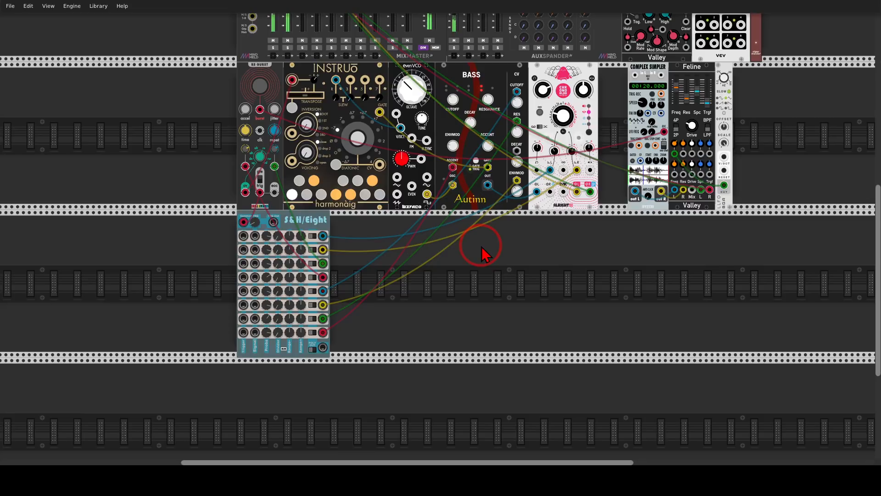
pyautogui.rightClick(473, 279)
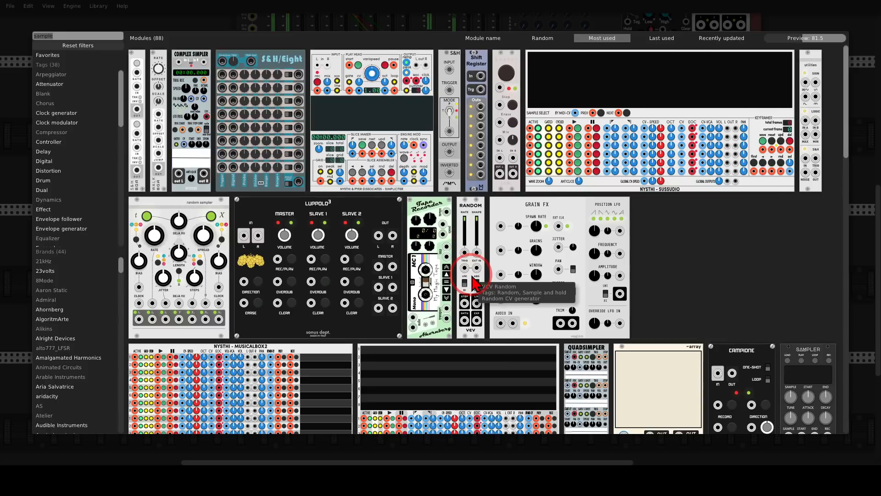
pyautogui.write('bass')
pyautogui.moveTo(169, 70); pyautogui.dragTo(481, 263)
pyautogui.scroll(5, 418, 270)
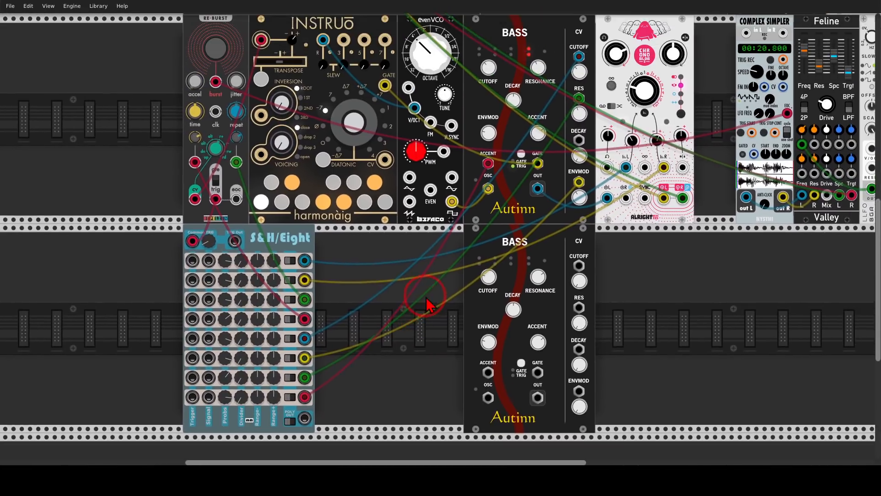
# Step: Search the modules for "ts", add the Instruō Ts-L between S&H/Eight and the second Bass, and move that Bass farther away
pyautogui.moveTo(426, 297)
pyautogui.mouseDown()
pyautogui.moveTo(421, 308)
pyautogui.moveTo(419, 300)
pyautogui.mouseUp()
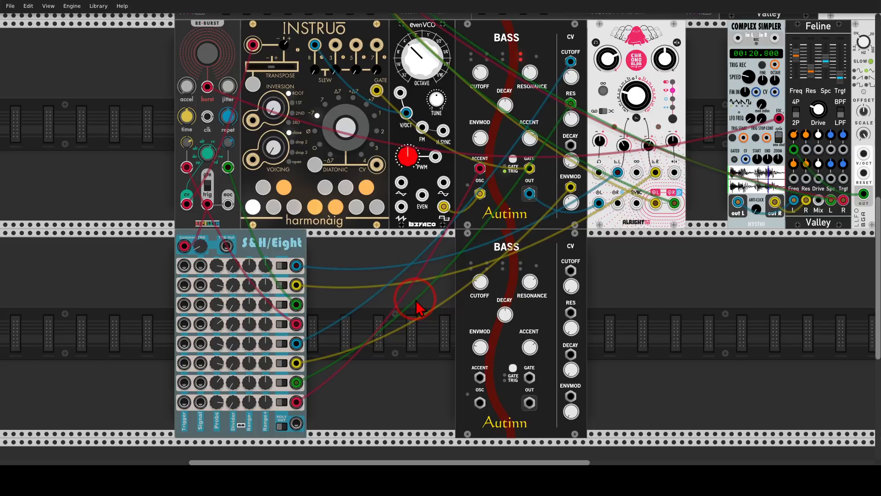
pyautogui.rightClick(419, 306)
pyautogui.press('BackSpace')
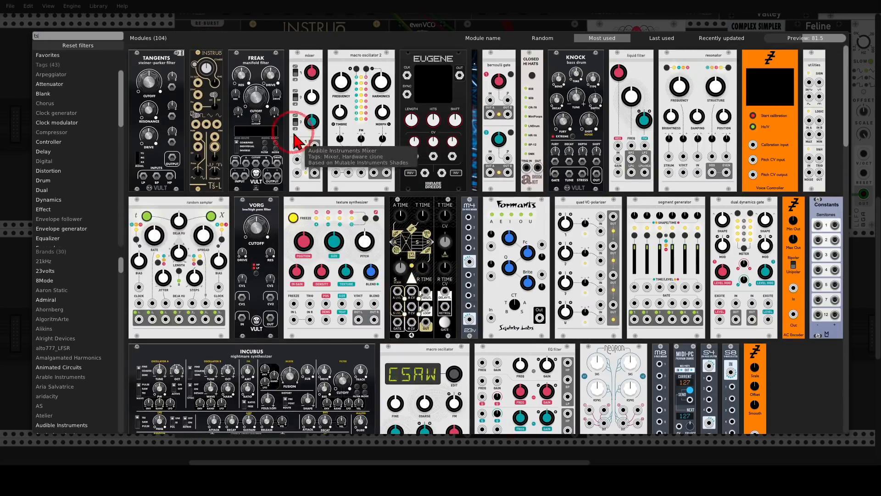
pyautogui.moveTo(210, 63); pyautogui.dragTo(401, 270)
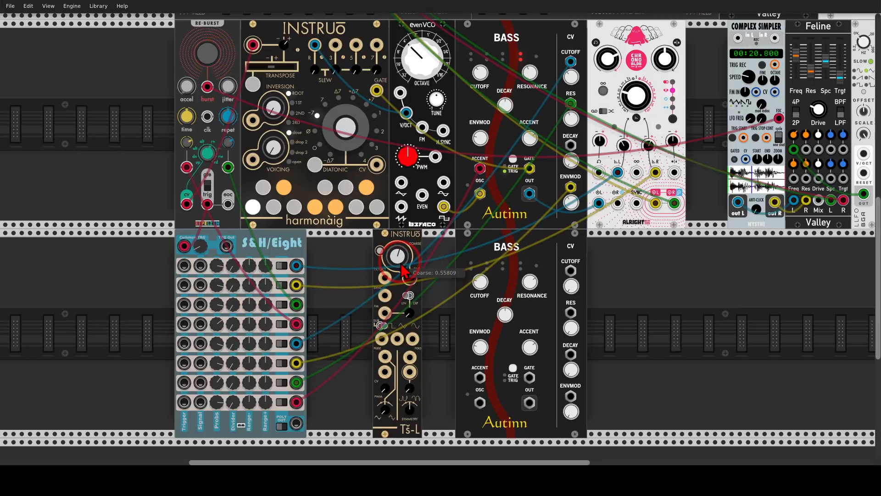
pyautogui.moveTo(504, 254); pyautogui.dragTo(669, 254)
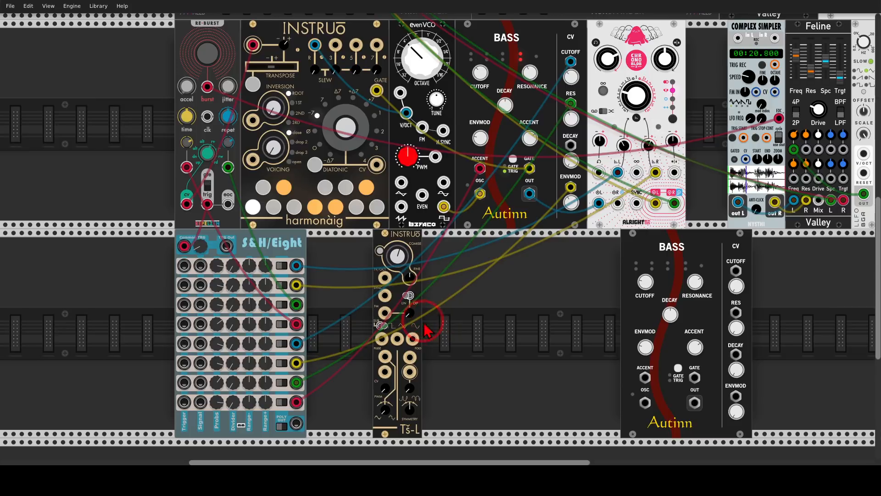
# Step: Search the modules for "mixer" and add the VCV Mixer directly beside the Ts-L
pyautogui.rightClick(460, 336)
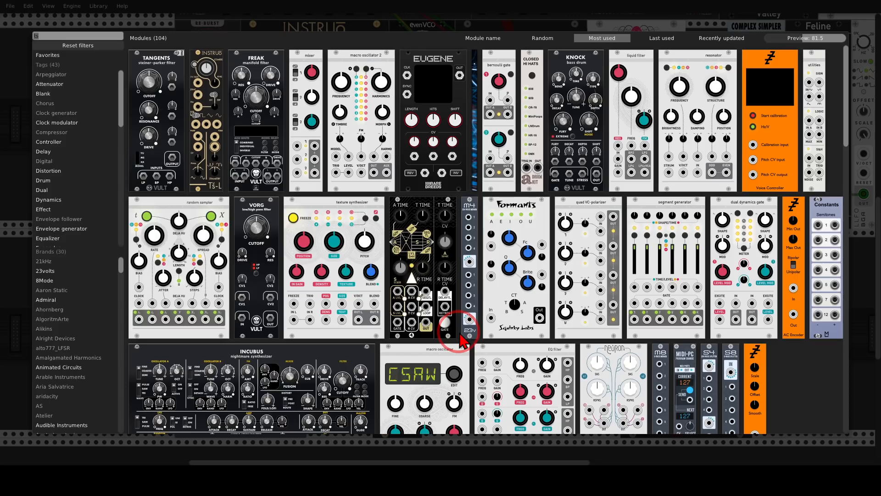
pyautogui.write('mixer')
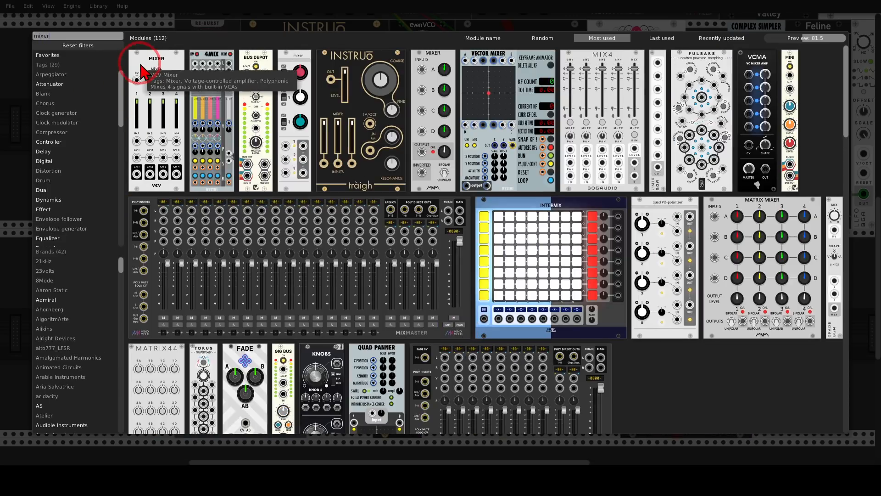
pyautogui.moveTo(142, 71); pyautogui.dragTo(433, 278)
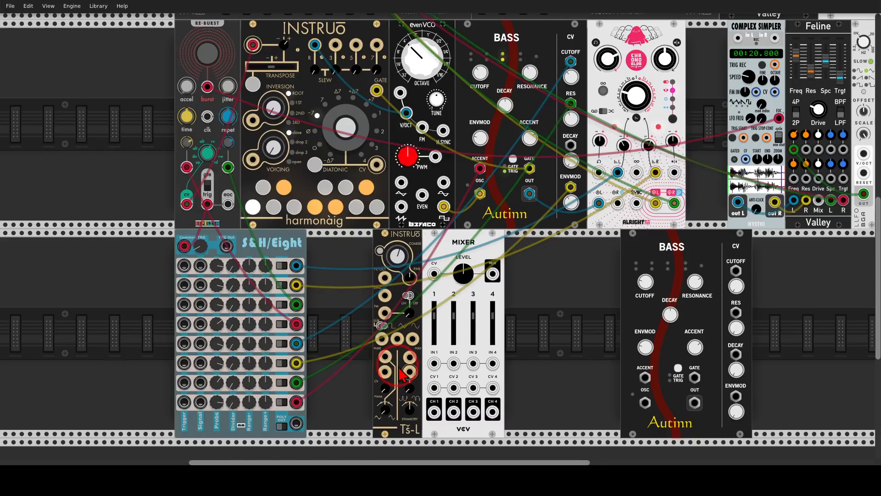
# Step: Patch the Ts-L's Sub output into Mixer's IN 1 and set its sub octave toggle to 1 octave
pyautogui.scroll(4, 403, 374)
pyautogui.moveTo(370, 274); pyautogui.dragTo(459, 316)
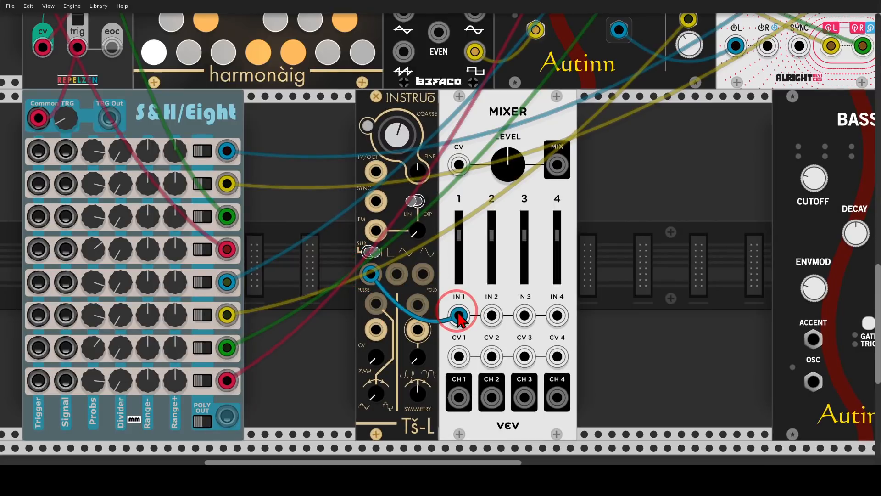
pyautogui.click(376, 254)
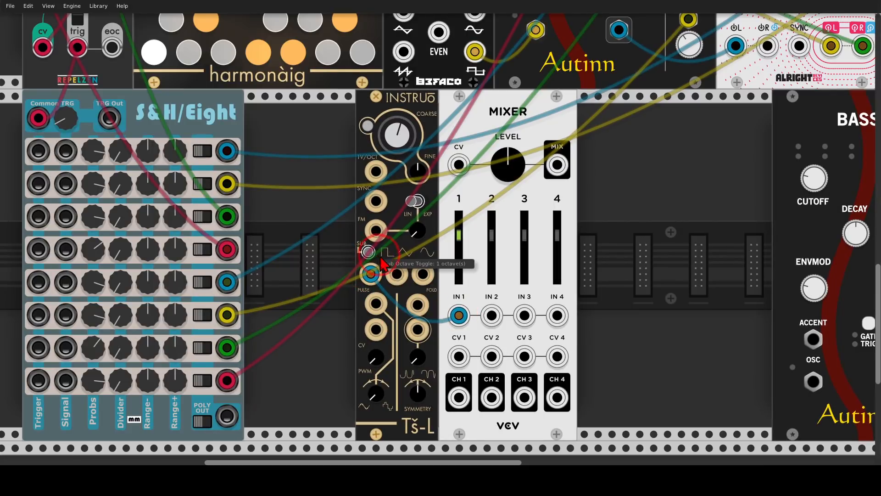
pyautogui.moveTo(381, 239)
pyautogui.mouseDown()
pyautogui.moveTo(374, 233)
pyautogui.moveTo(365, 269)
pyautogui.moveTo(380, 237)
pyautogui.mouseUp()
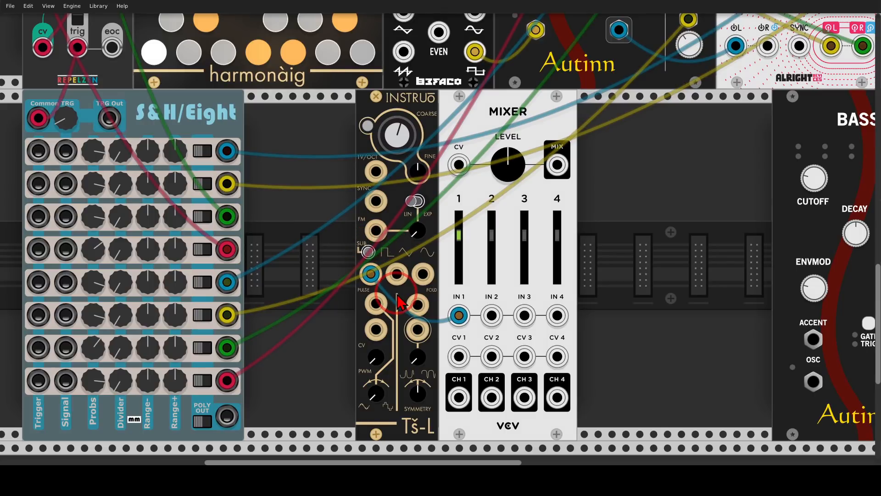
# Step: Patch three more Ts-L waveform outputs, including Pulse and Fold, into Mixer's IN 2, IN 3 and IN 4
pyautogui.moveTo(397, 274); pyautogui.dragTo(494, 314)
pyautogui.scroll(1, 495, 315)
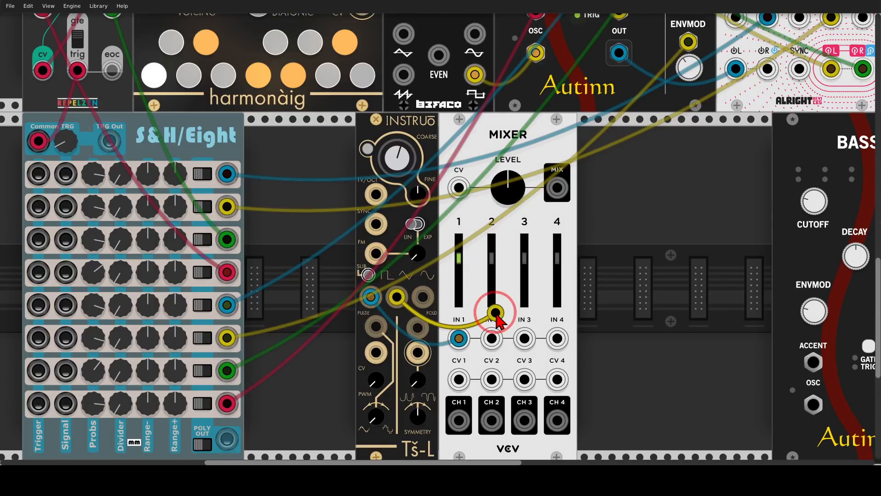
pyautogui.scroll(-3, 493, 337)
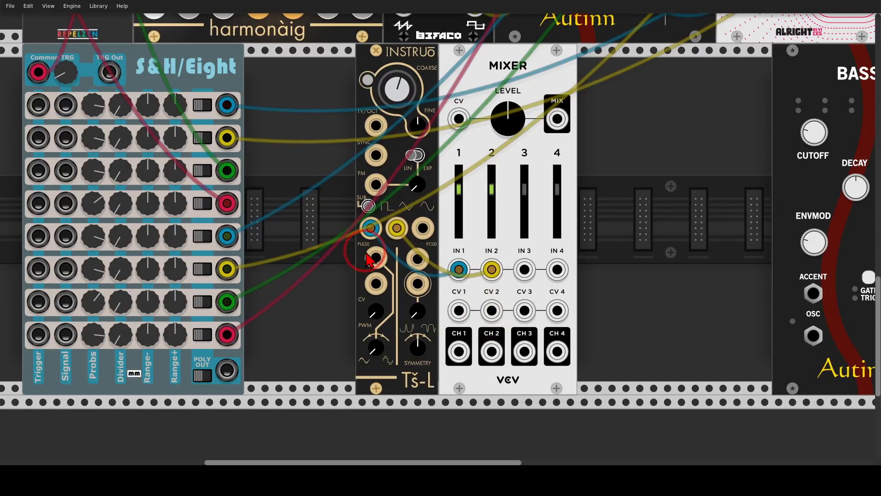
pyautogui.moveTo(374, 258); pyautogui.dragTo(524, 269)
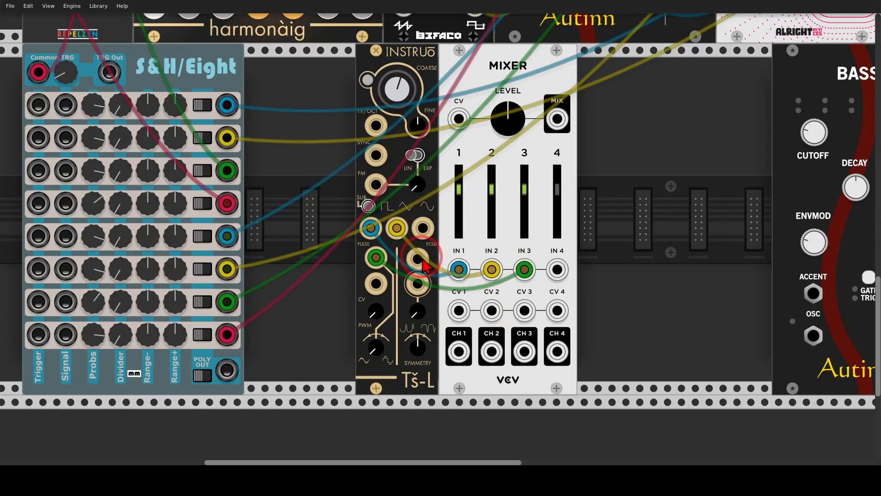
pyautogui.moveTo(418, 259); pyautogui.dragTo(557, 269)
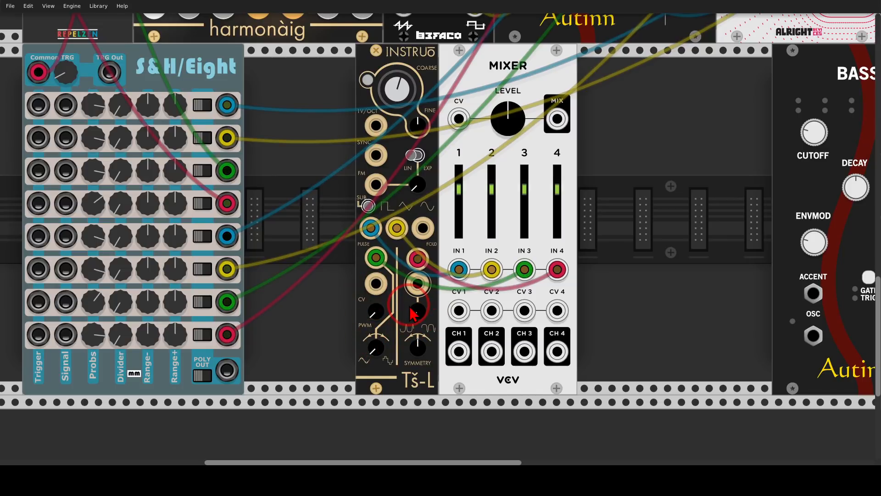
# Step: Place the second Bass beside Mixer, patch Mixer's Mix output into its Osc input and route its Out to MixMaster
pyautogui.moveTo(801, 76); pyautogui.dragTo(618, 337)
pyautogui.scroll(-2, 614, 226)
pyautogui.moveTo(615, 201); pyautogui.dragTo(524, 225)
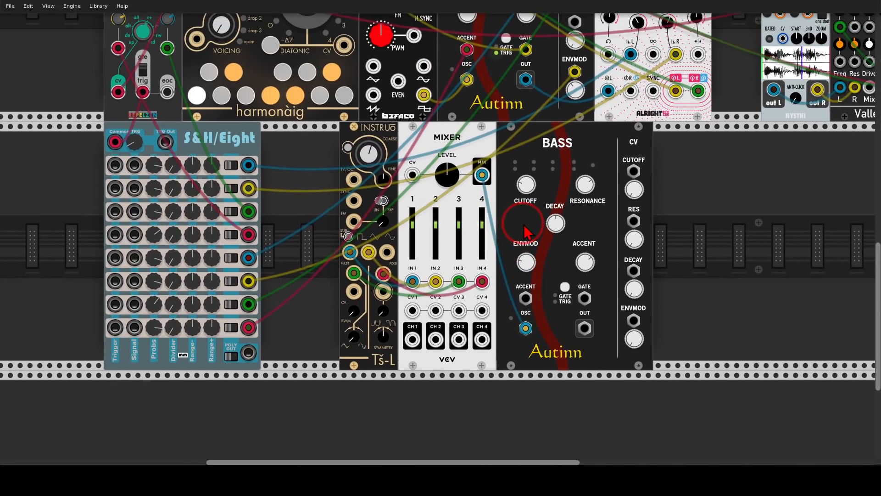
pyautogui.moveTo(584, 329); pyautogui.dragTo(327, 244)
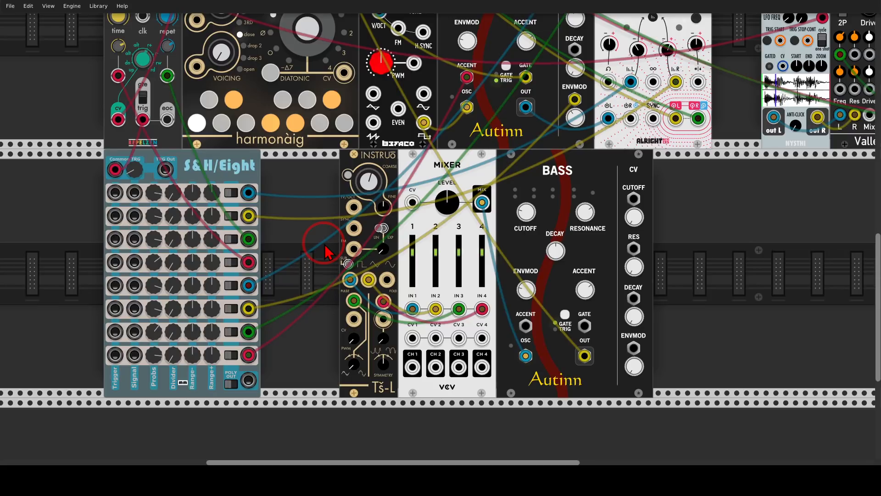
# Step: Move the Ts-L, Mixer and second Bass away from S&H/Eight and add a Sequential Switch 8 to 1 in the gap
pyautogui.moveTo(361, 158); pyautogui.dragTo(477, 161)
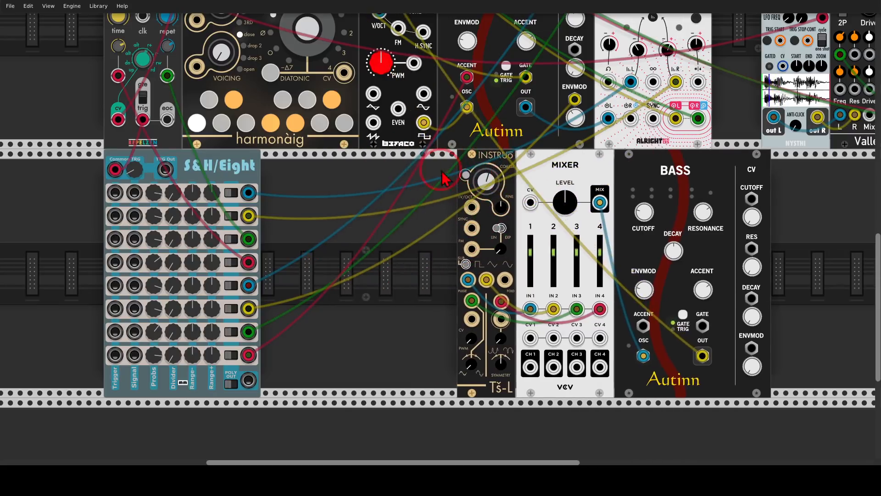
pyautogui.rightClick(398, 188)
pyautogui.write('switch')
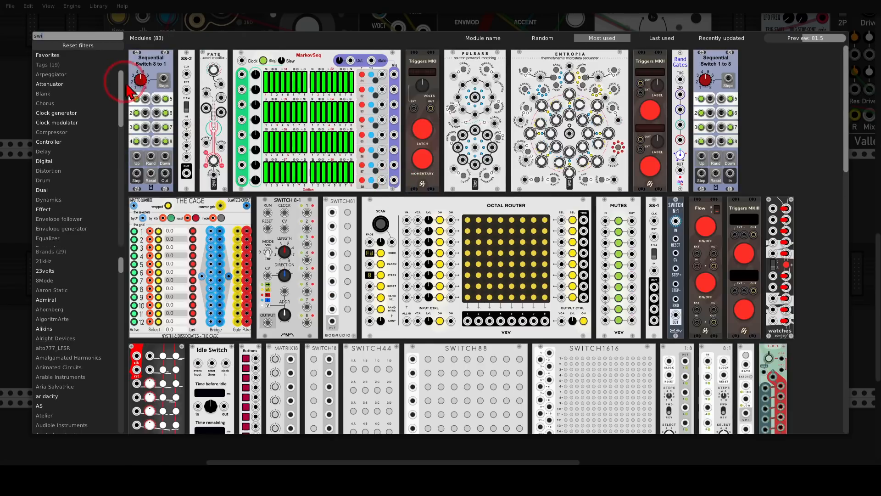
pyautogui.click(155, 69)
pyautogui.click(379, 225)
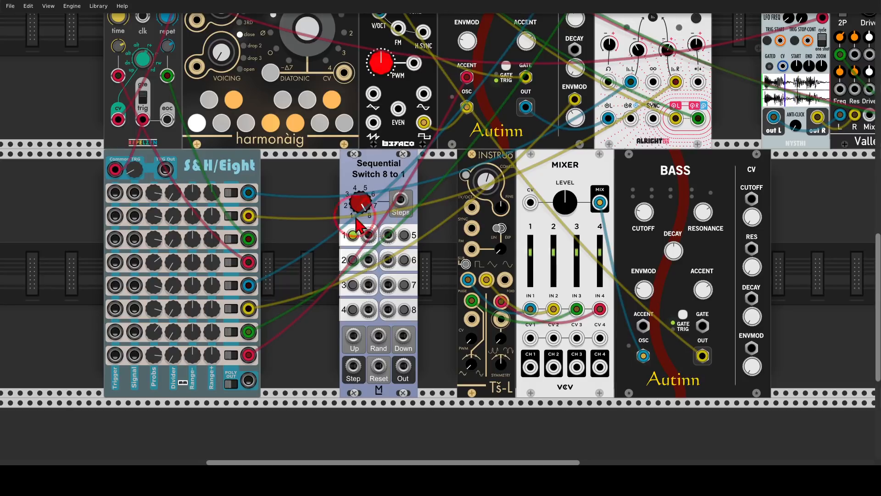
# Step: Patch the switch's inputs 1 to 4 from harmonàig's root, third, root and fifth outputs, in that order
pyautogui.scroll(3, 335, 218)
pyautogui.keyDown('ctrl'); pyautogui.scroll(-2, 335, 218); pyautogui.keyUp('ctrl')
pyautogui.scroll(1, 344, 220)
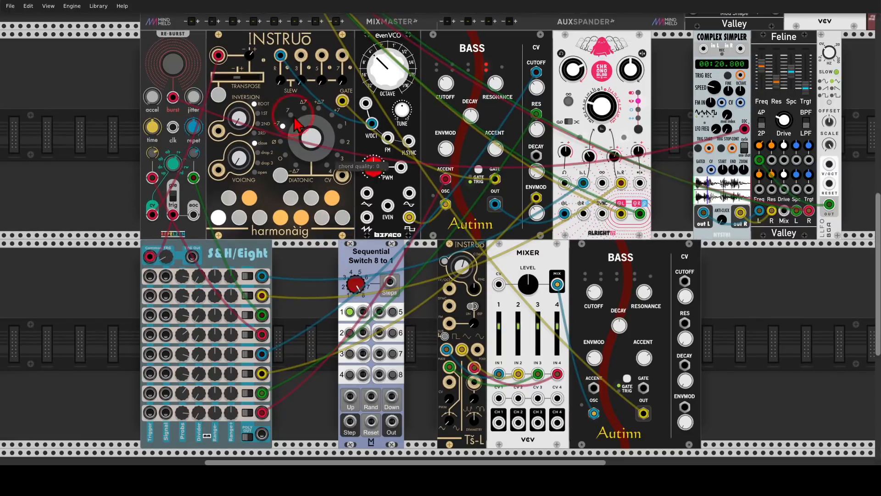
pyautogui.moveTo(363, 311); pyautogui.dragTo(281, 56)
pyautogui.moveTo(363, 332); pyautogui.dragTo(301, 55)
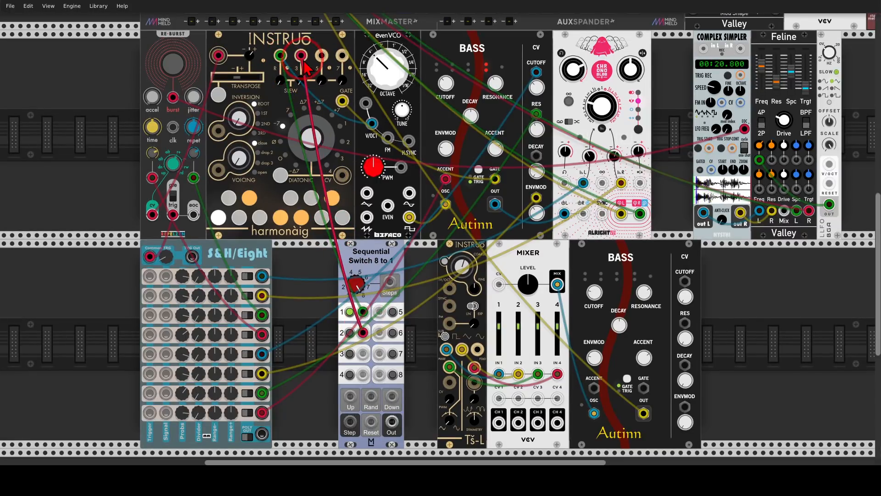
pyautogui.moveTo(364, 357); pyautogui.dragTo(280, 55)
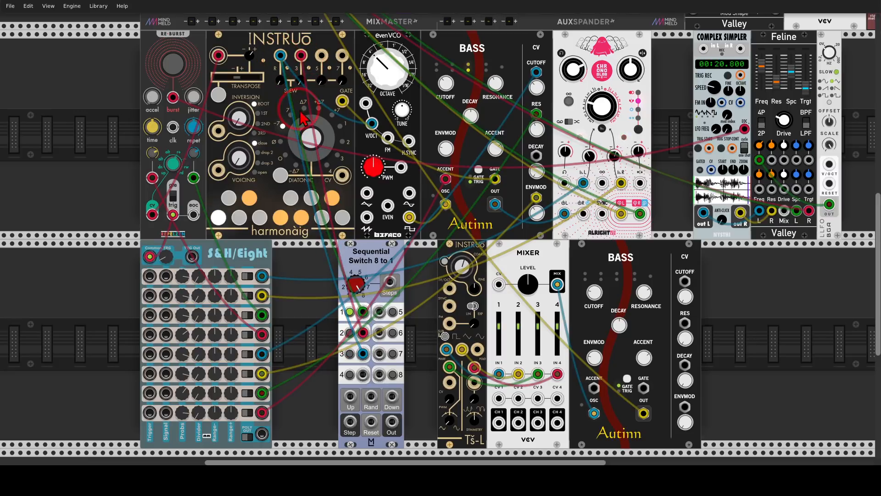
pyautogui.moveTo(362, 374); pyautogui.dragTo(322, 55)
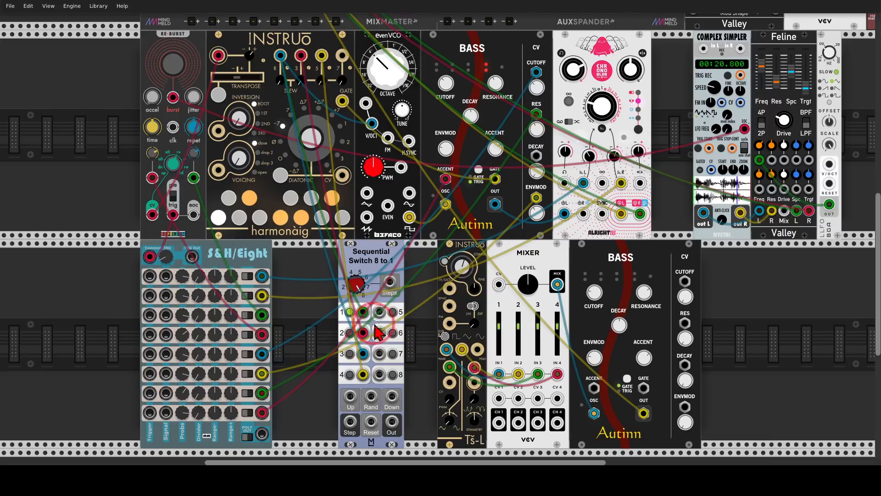
# Step: Patch the switch's inputs 5 to 8 from harmonàig's root, third, root and seventh outputs, in that order
pyautogui.moveTo(380, 313); pyautogui.dragTo(280, 55)
pyautogui.moveTo(379, 329); pyautogui.dragTo(301, 56)
pyautogui.moveTo(379, 353); pyautogui.dragTo(280, 55)
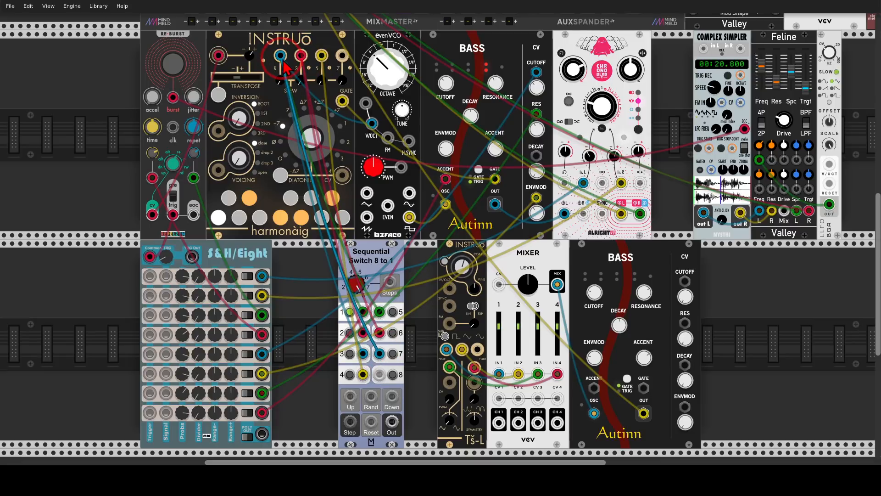
pyautogui.moveTo(379, 374); pyautogui.dragTo(345, 95)
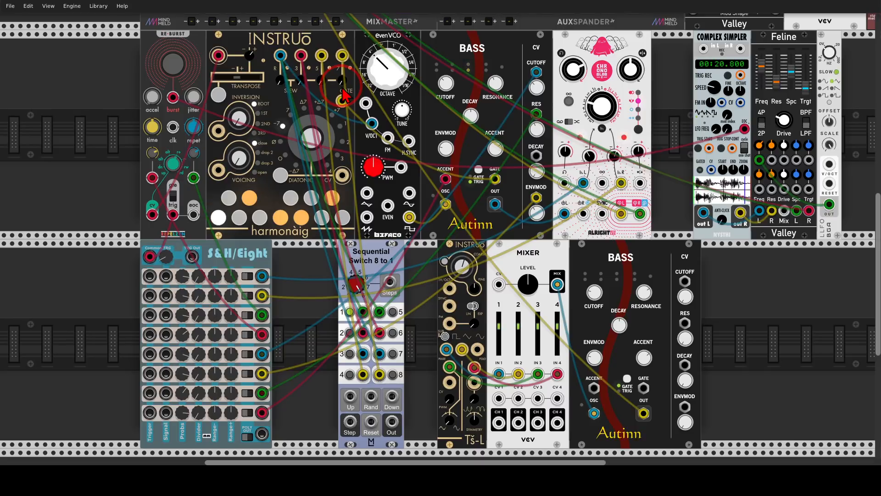
# Step: Add a Bogaudio LLFO directly before the Sequential Switch, set it to a square wave and patch its output into the switch's Up input
pyautogui.rightClick(324, 291)
pyautogui.write('lfo')
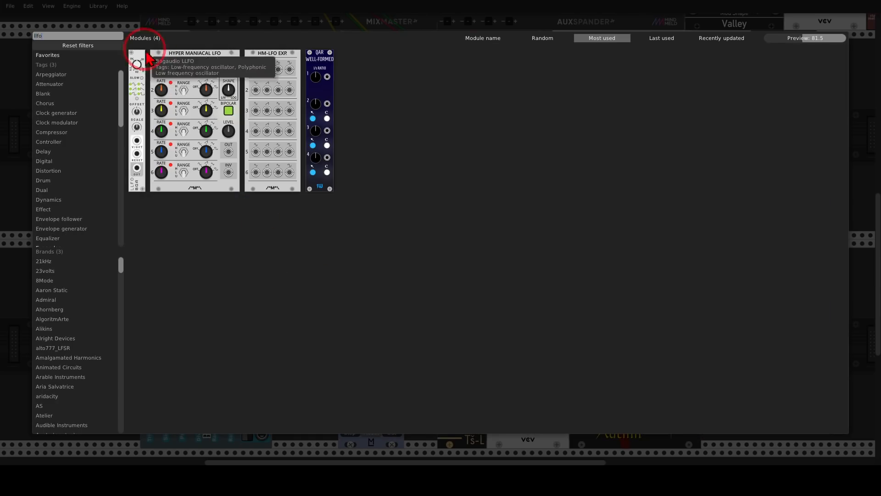
pyautogui.moveTo(137, 64); pyautogui.dragTo(326, 284)
pyautogui.scroll(2, 326, 284)
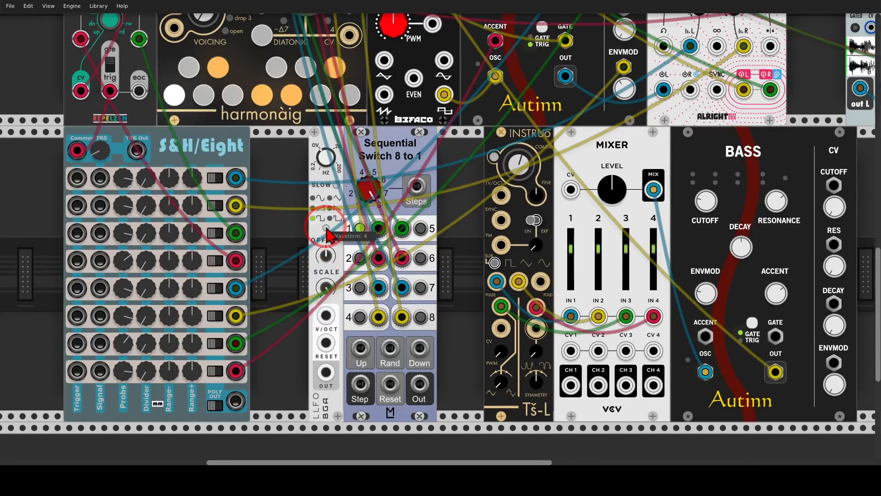
pyautogui.moveTo(326, 371); pyautogui.dragTo(359, 351)
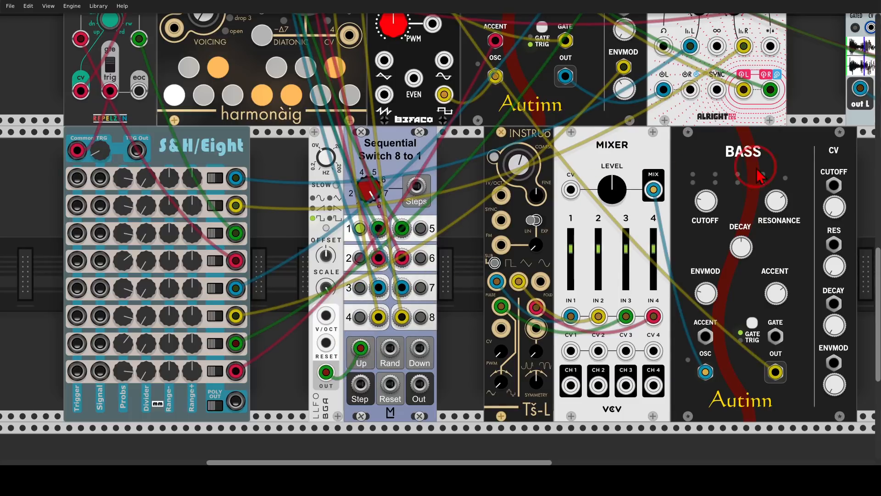
# Step: Move the second voice against the switch, patching LLFO's output into Bass's Gate and the switch's Out into the Ts-L's 1V/Oct input
pyautogui.moveTo(759, 152); pyautogui.dragTo(712, 153)
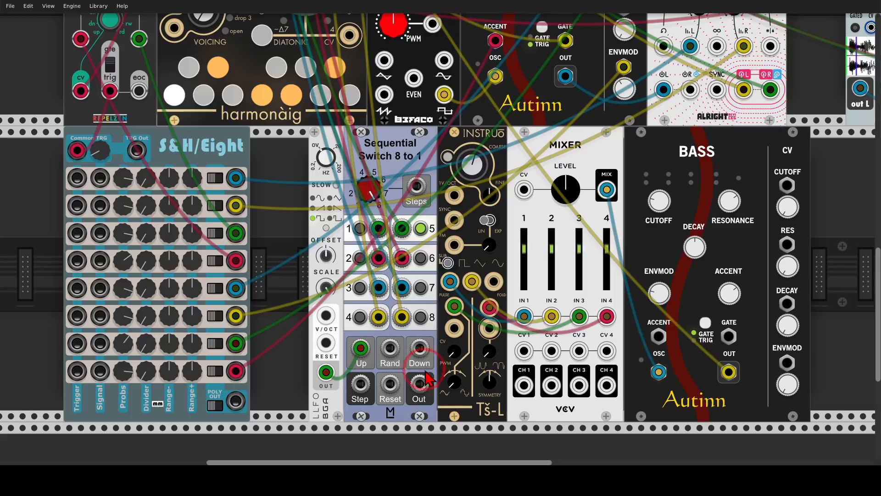
pyautogui.moveTo(419, 383); pyautogui.dragTo(729, 336)
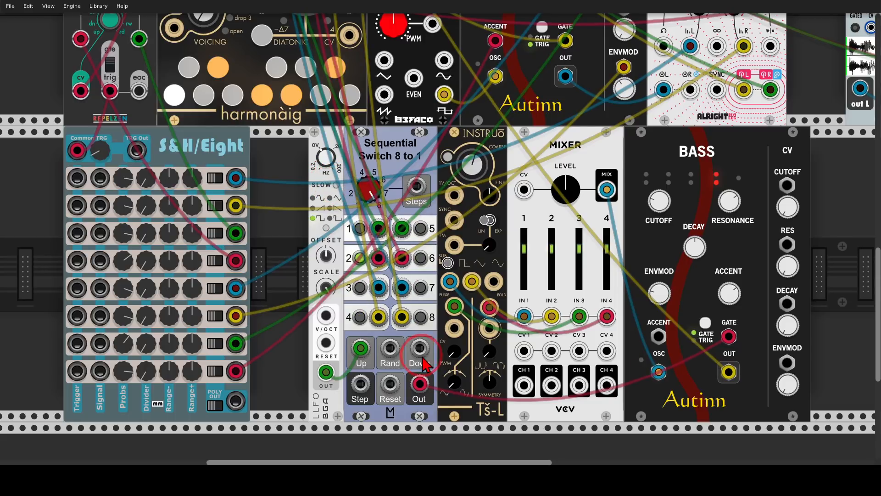
pyautogui.moveTo(729, 336); pyautogui.dragTo(326, 372)
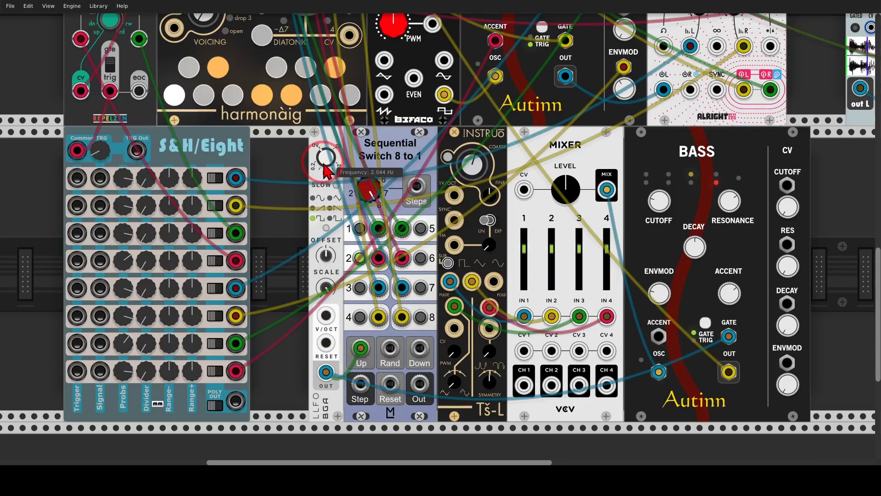
pyautogui.moveTo(326, 159); pyautogui.dragTo(324, 159)
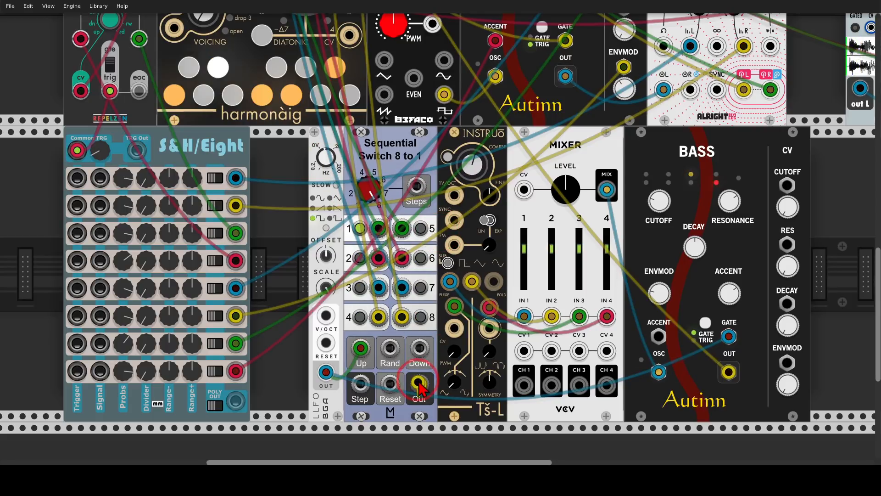
pyautogui.moveTo(419, 384); pyautogui.dragTo(454, 202)
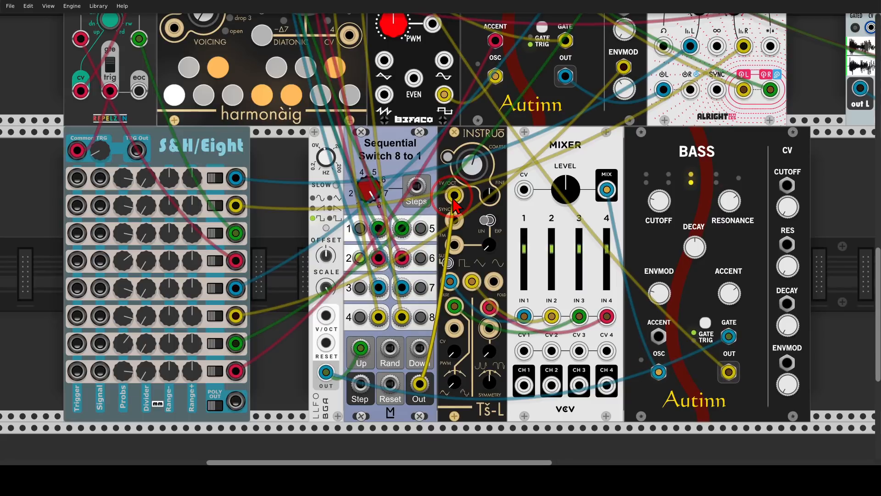
# Step: Shape the second Bass voice by lowering its cutoff and resonance and adjusting its EnvMod and decay
pyautogui.scroll(-3, 454, 204)
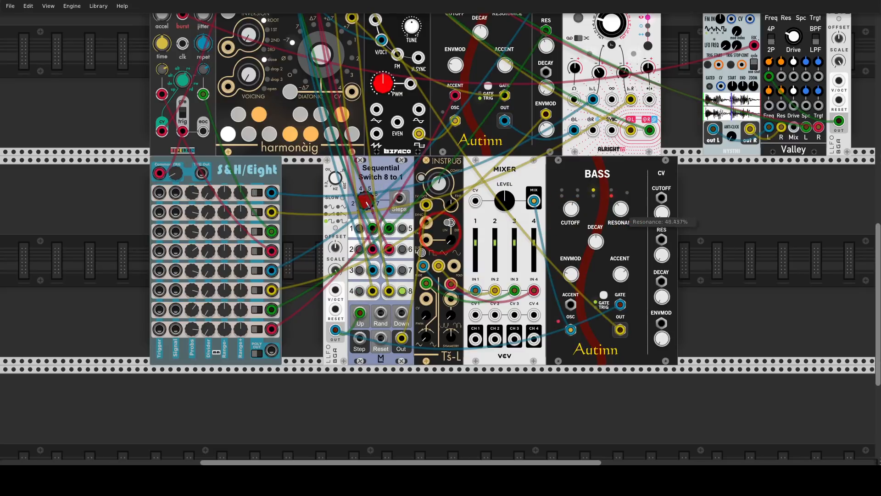
pyautogui.scroll(1, 576, 259)
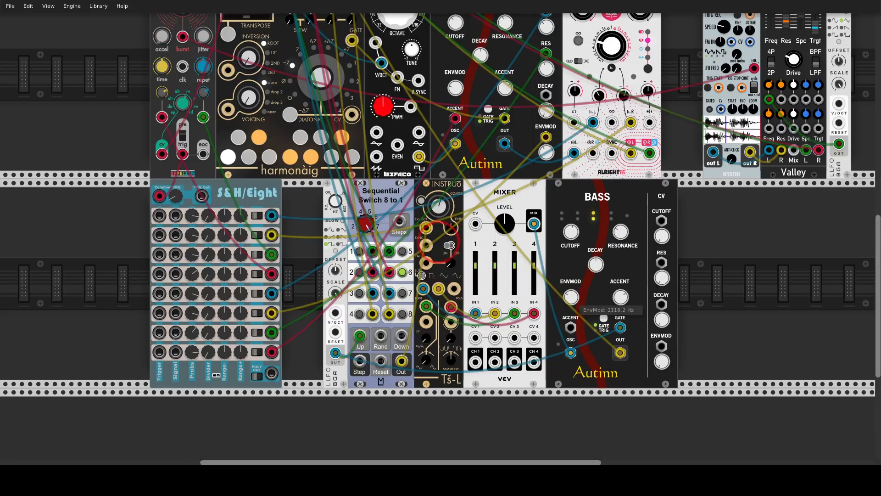
pyautogui.moveTo(570, 232)
pyautogui.mouseDown()
pyautogui.moveTo(571, 215)
pyautogui.moveTo(570, 243)
pyautogui.mouseUp()
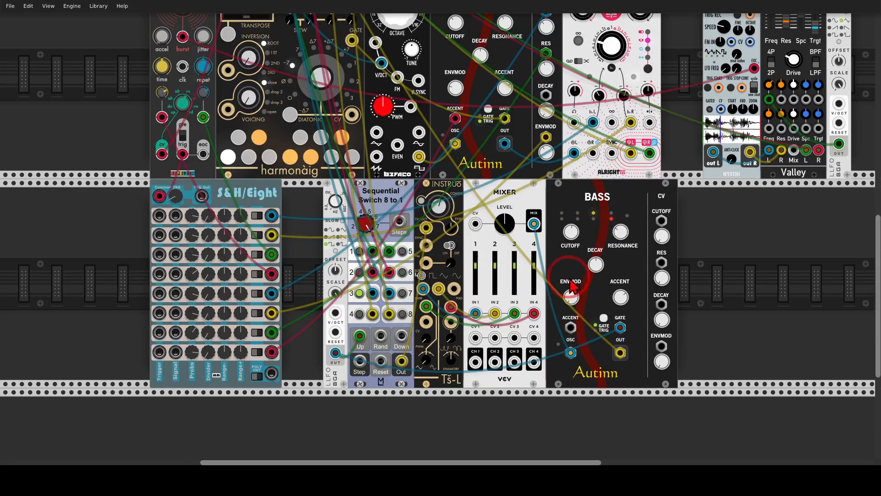
pyautogui.moveTo(571, 297); pyautogui.dragTo(570, 285)
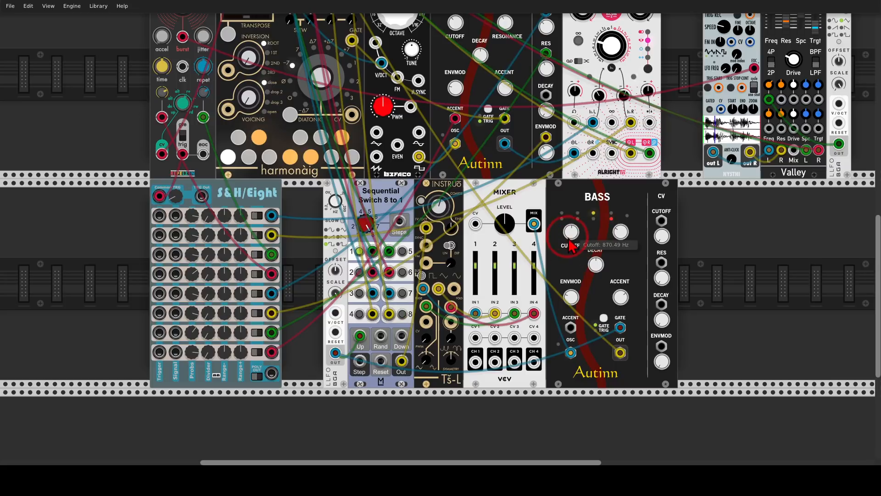
pyautogui.moveTo(571, 233); pyautogui.dragTo(571, 237)
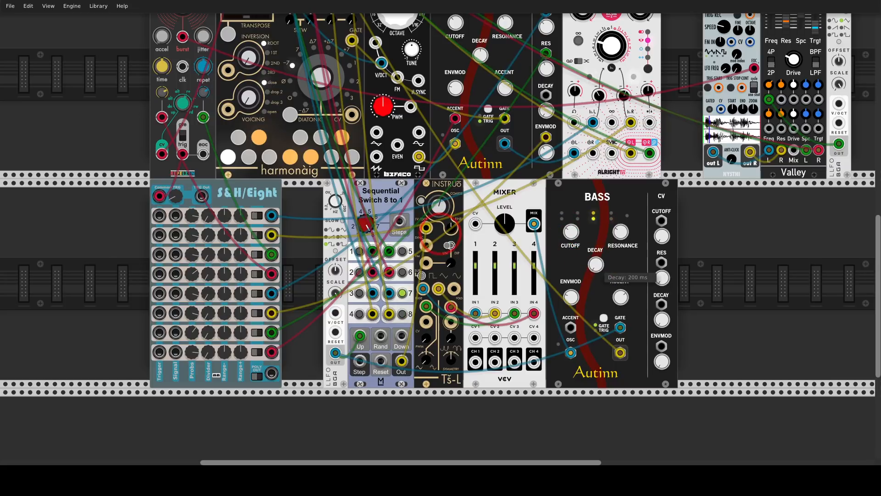
pyautogui.moveTo(597, 266); pyautogui.dragTo(598, 263)
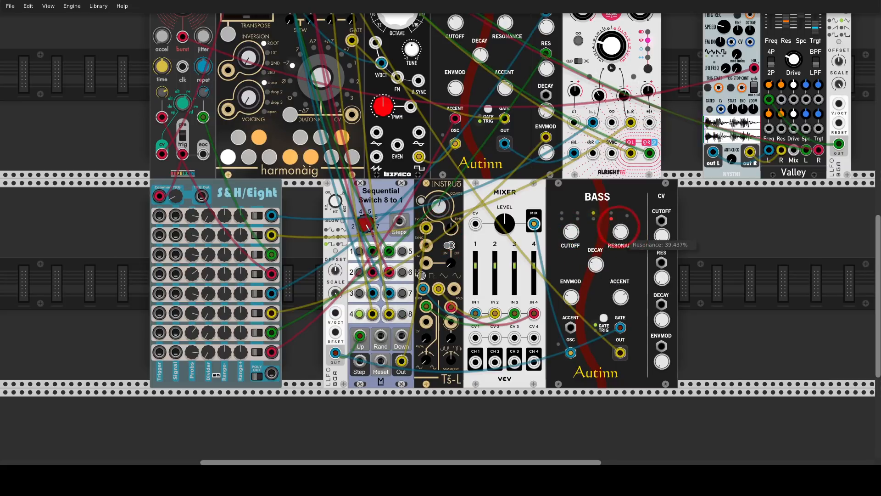
pyautogui.moveTo(621, 233); pyautogui.dragTo(575, 220)
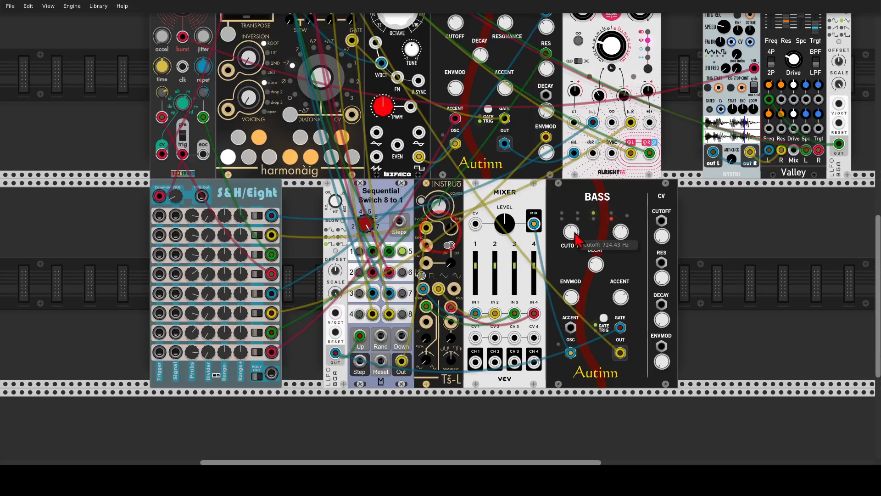
pyautogui.moveTo(571, 297); pyautogui.dragTo(570, 296)
pyautogui.moveTo(571, 232); pyautogui.dragTo(571, 236)
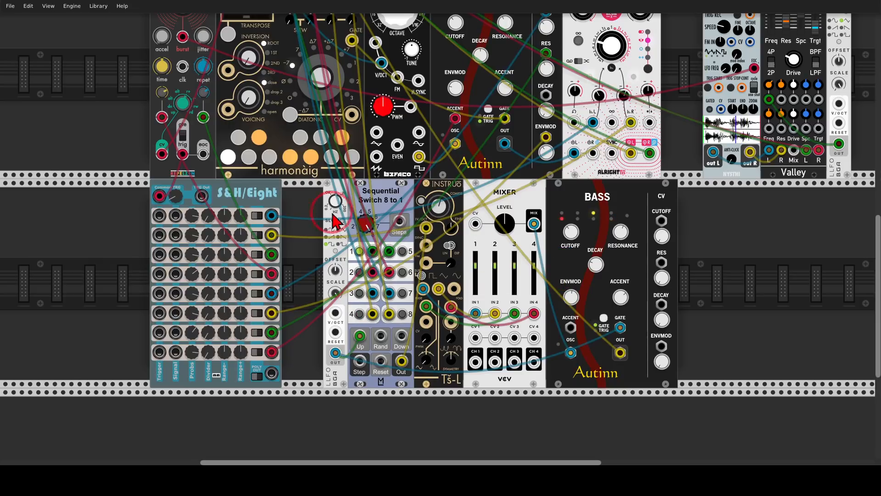
# Step: Move harmonàig and the modules after it away from Re-Burst and add a Bogaudio S&H directly after Re-Burst
pyautogui.moveTo(316, 208); pyautogui.dragTo(444, 343)
pyautogui.scroll(2, 368, 170)
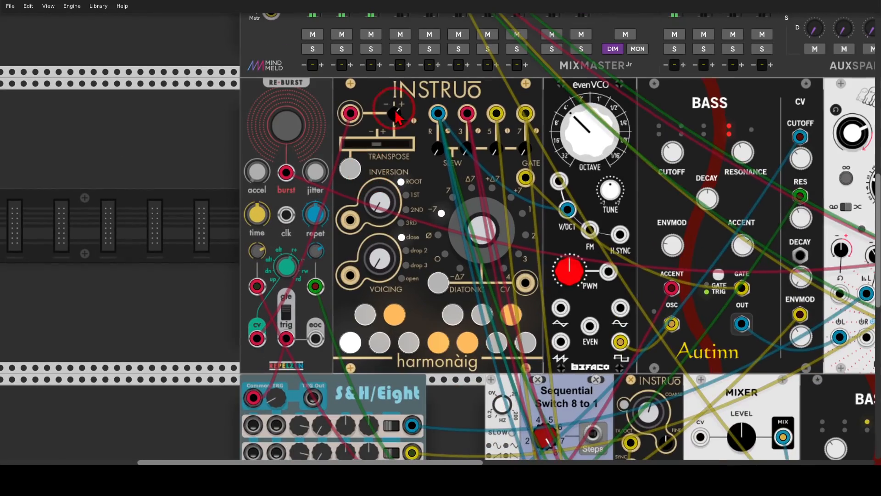
pyautogui.moveTo(382, 92); pyautogui.dragTo(447, 102)
pyautogui.rightClick(372, 127)
pyautogui.write('sample')
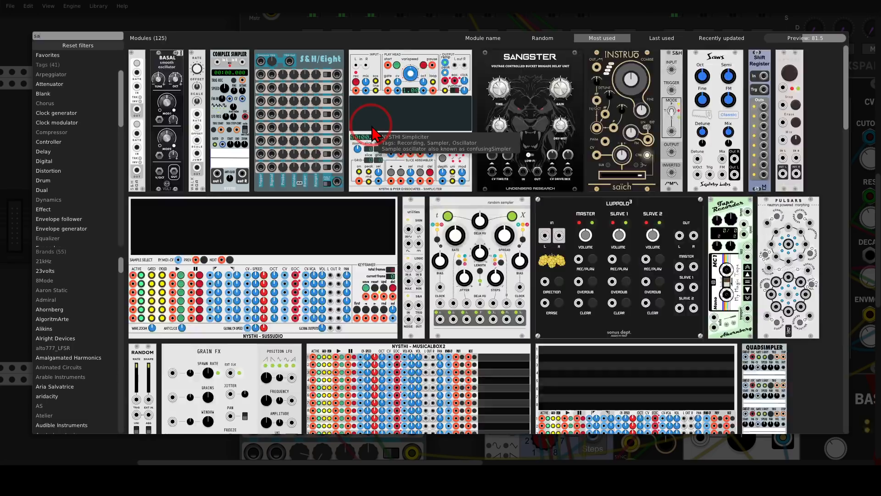
pyautogui.click(140, 62)
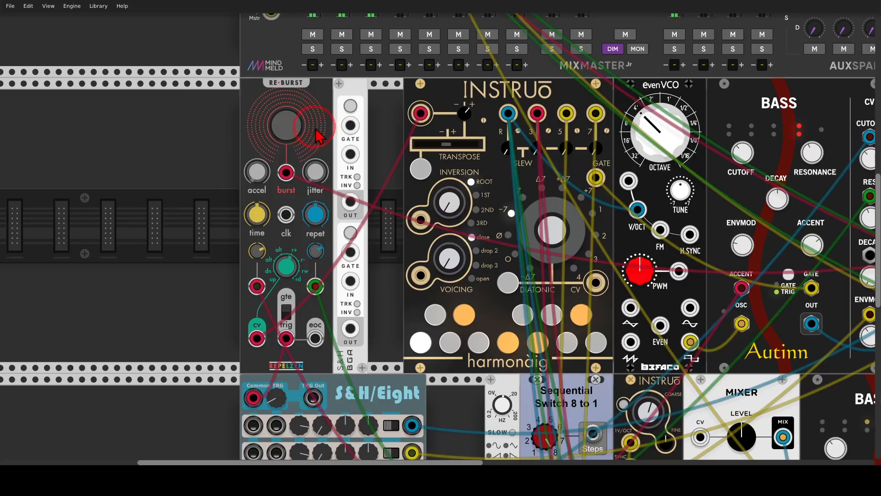
# Step: Patch Re-Burst's trig output into the S&H's first Gate, and its first Out into harmonàig's pitch input in place of Re-Burst's cv
pyautogui.moveTo(350, 125); pyautogui.dragTo(286, 338)
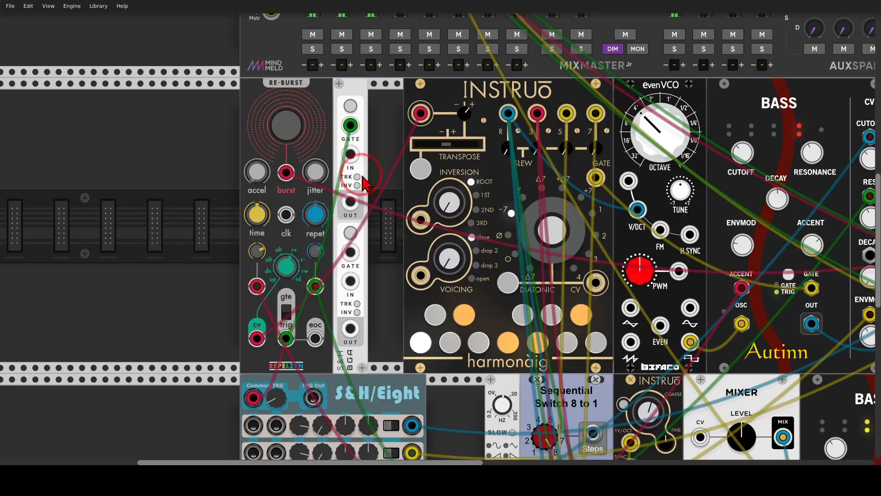
pyautogui.rightClick(420, 114)
pyautogui.moveTo(421, 114); pyautogui.dragTo(352, 202)
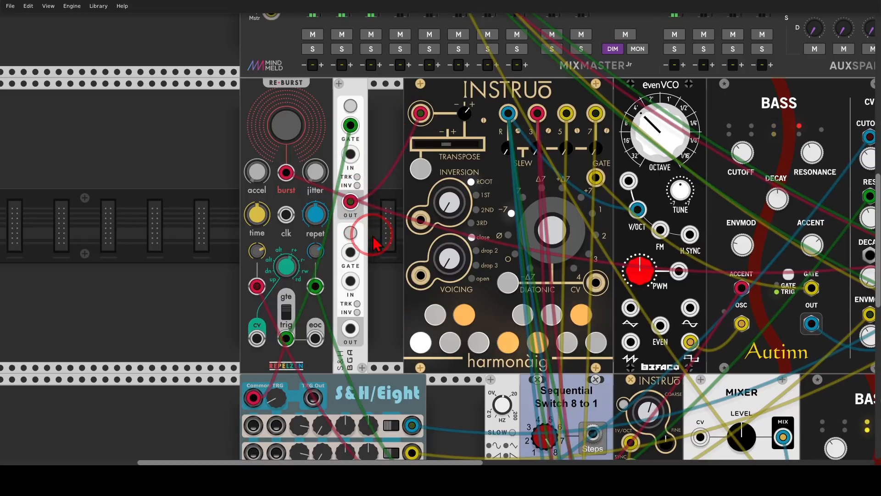
# Step: Close the gap in the upper row so harmonàig and the modules after it sit directly against the S&H
pyautogui.scroll(-3, 369, 248)
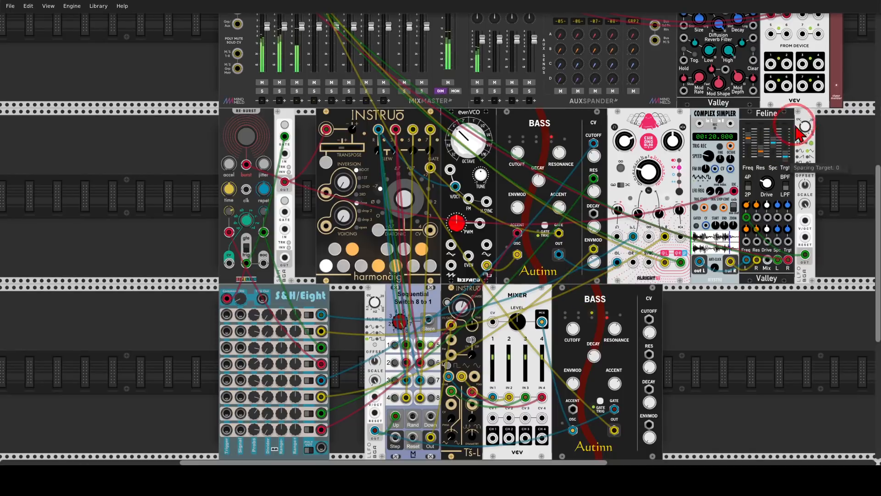
pyautogui.moveTo(802, 114); pyautogui.dragTo(782, 115)
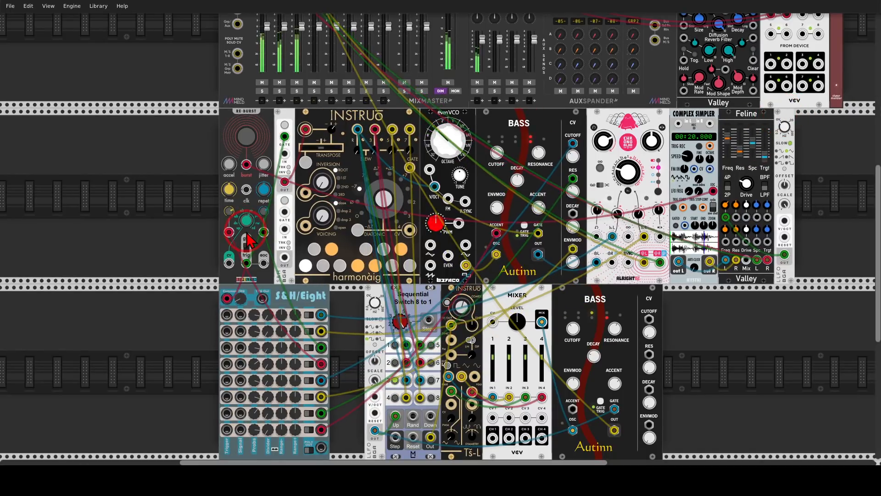
pyautogui.scroll(3, 273, 227)
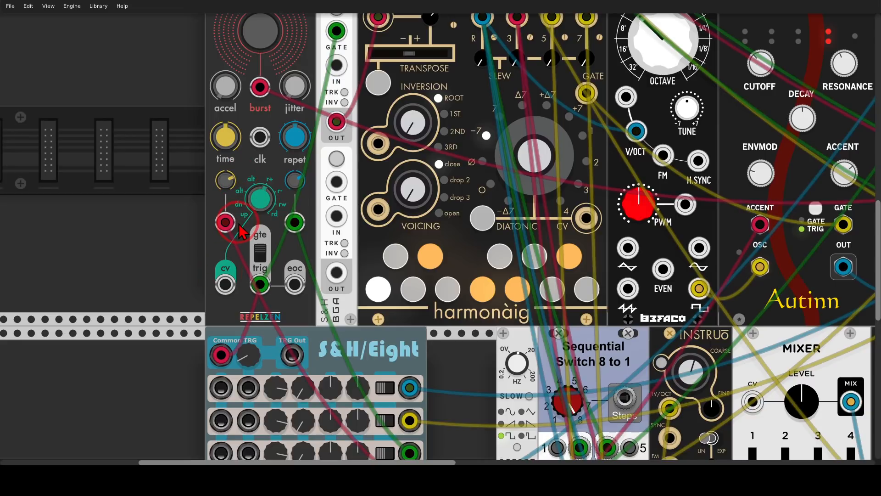
pyautogui.scroll(-3, 239, 224)
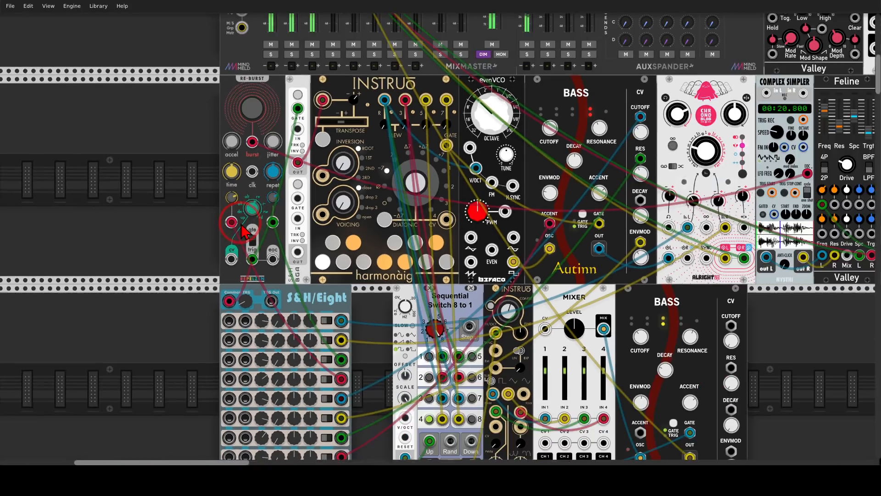
pyautogui.scroll(-4, 280, 240)
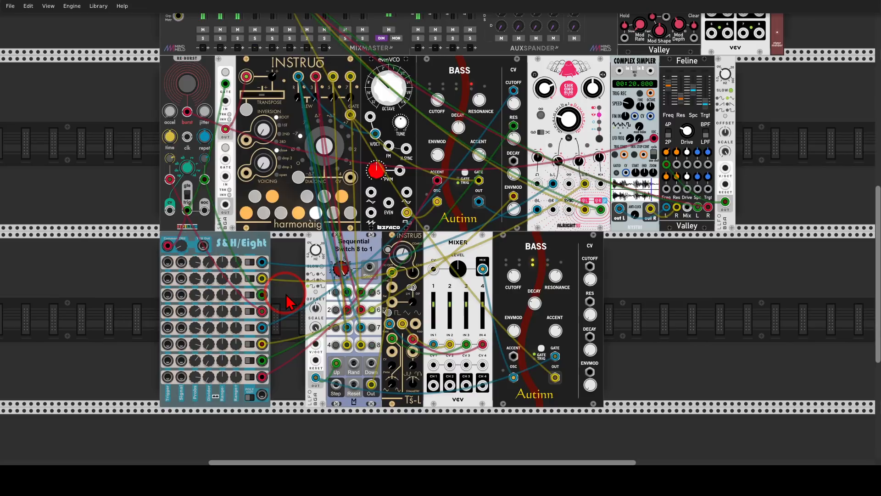
# Step: Unplug the second Bass's output, add a VCA directly after that Bass and patch Bass's Out into the VCA's In
pyautogui.rightClick(555, 378)
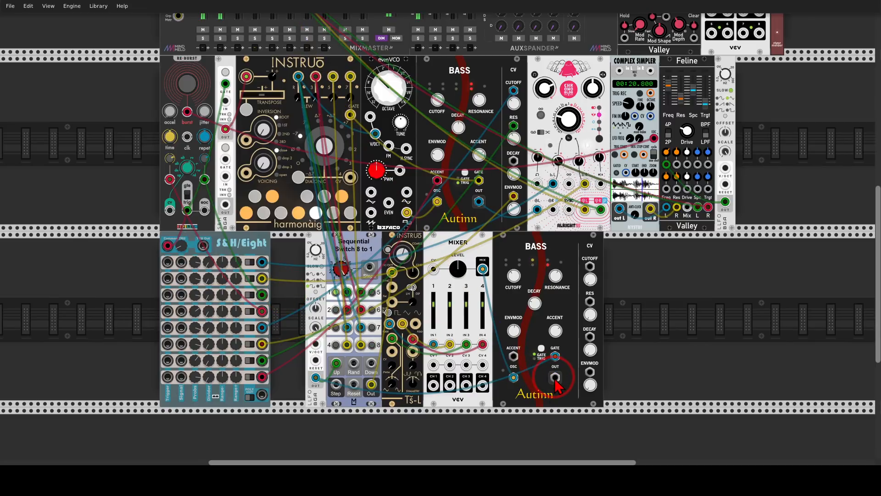
pyautogui.rightClick(673, 334)
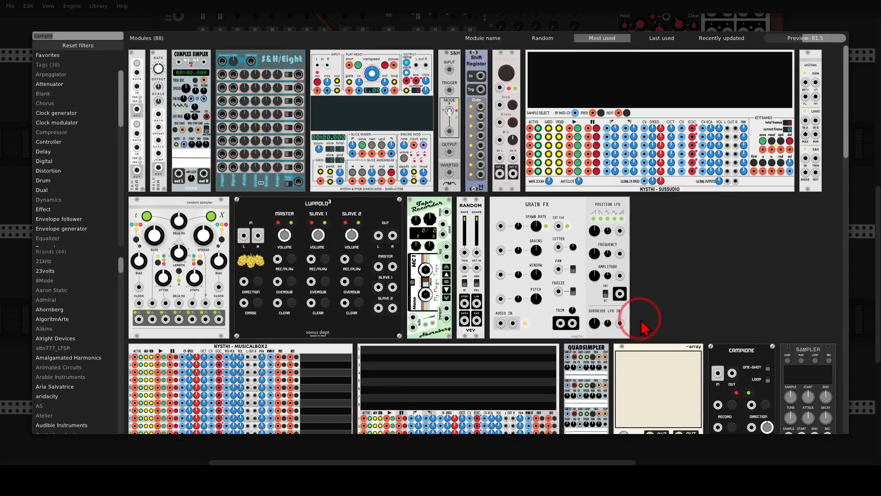
pyautogui.write('vca')
pyautogui.click(137, 71)
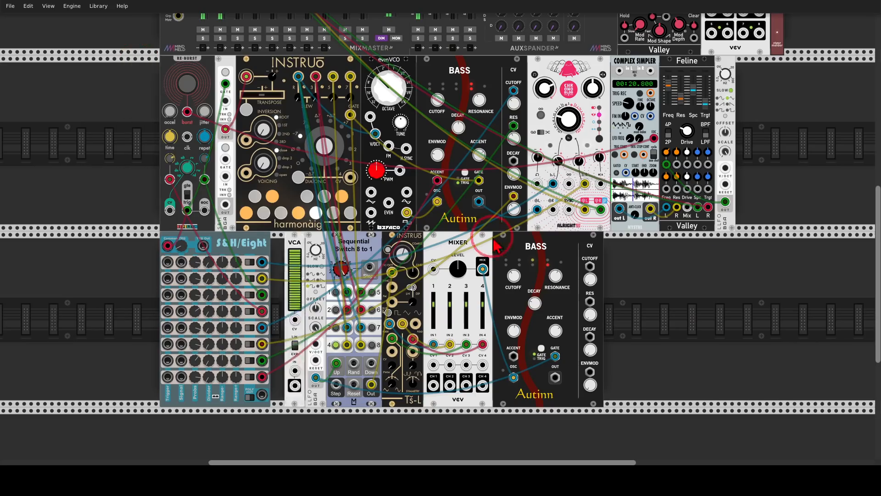
pyautogui.moveTo(559, 380); pyautogui.dragTo(614, 371)
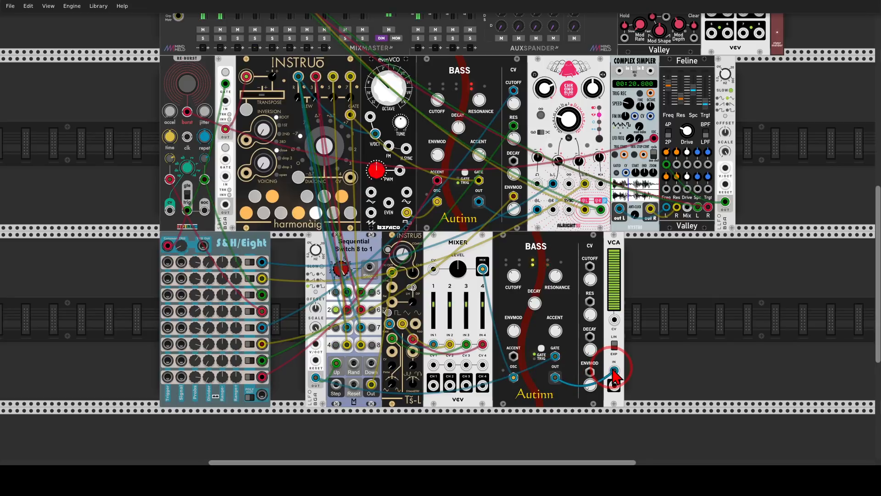
# Step: Add a NYSTHI AD envelope directly after the VCA and patch its Env Out into the VCA's CV input
pyautogui.moveTo(670, 338); pyautogui.dragTo(582, 311)
pyautogui.scroll(3, 574, 294)
pyautogui.rightClick(570, 280)
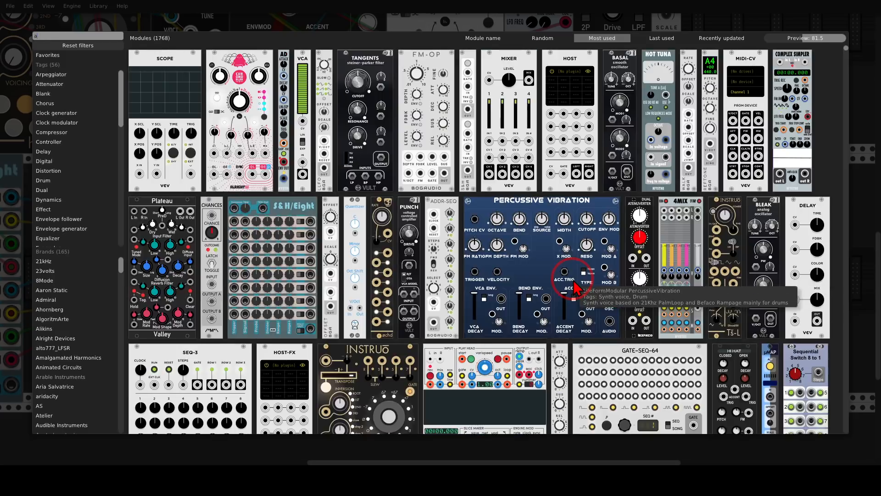
pyautogui.write('ad')
pyautogui.click(133, 60)
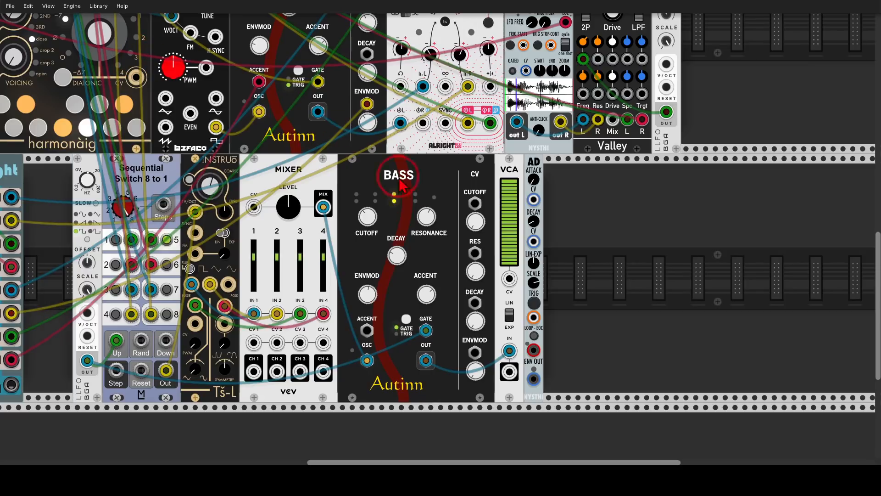
pyautogui.moveTo(534, 380); pyautogui.dragTo(511, 280)
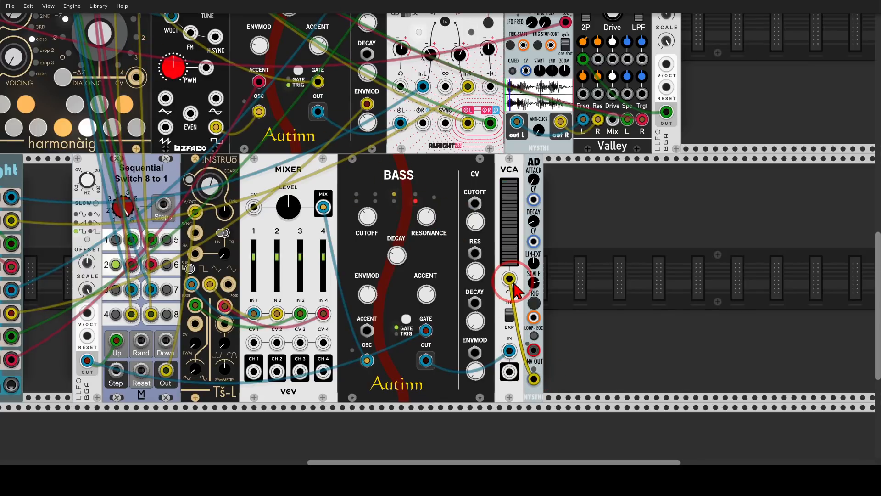
# Step: Patch the VCA's output into the MixMaster in place of the second Bass's direct connection
pyautogui.scroll(-2, 512, 284)
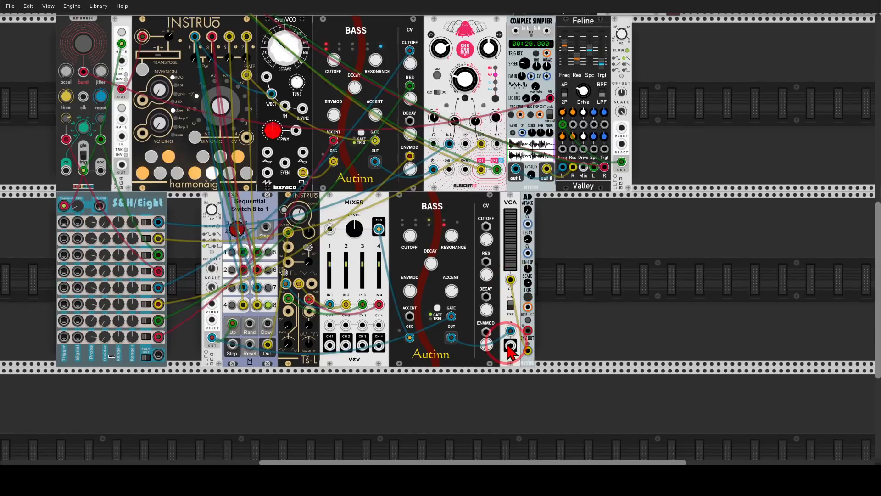
pyautogui.moveTo(510, 346); pyautogui.dragTo(383, 181)
pyautogui.scroll(-4, 381, 178)
pyautogui.scroll(1, 455, 231)
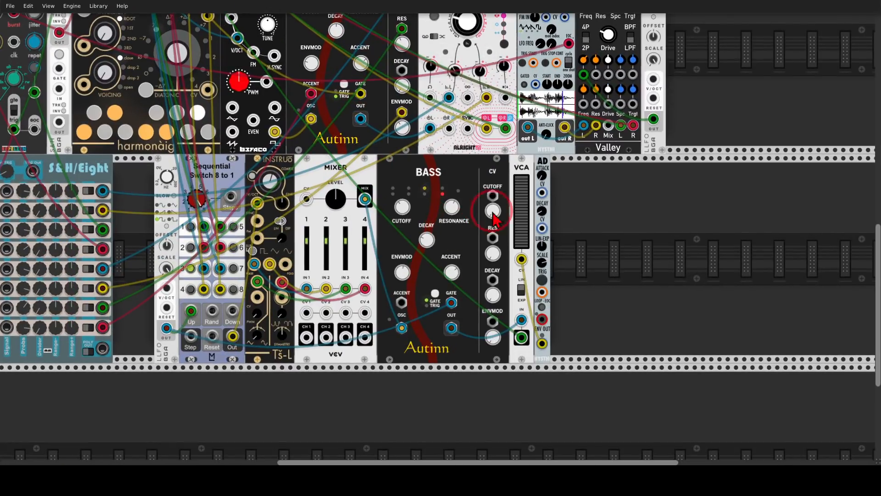
# Step: Adjust the AD's attack, decay and Lin-Exp curve, triggering the envelope manually to test it
pyautogui.scroll(2, 572, 213)
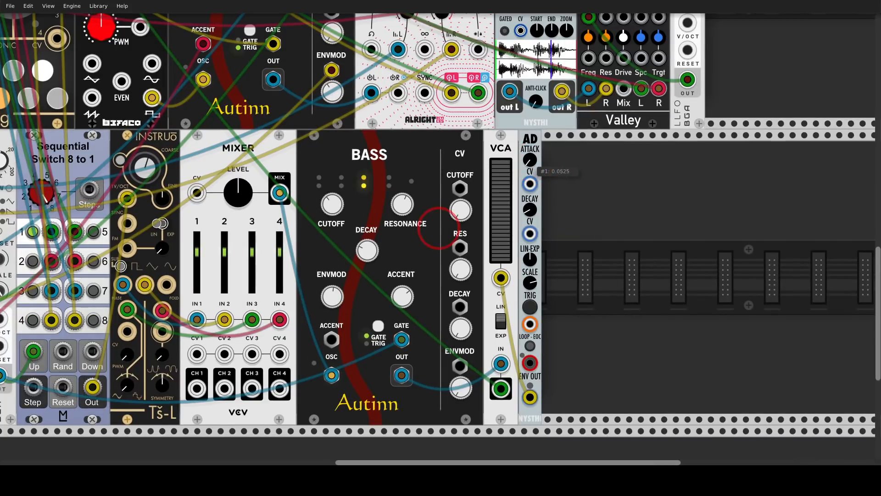
pyautogui.moveTo(533, 202); pyautogui.dragTo(439, 231)
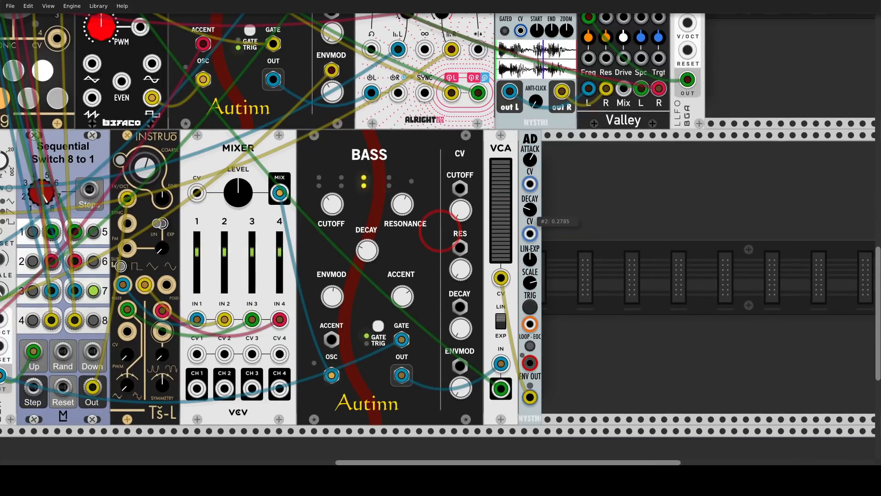
pyautogui.click(529, 313)
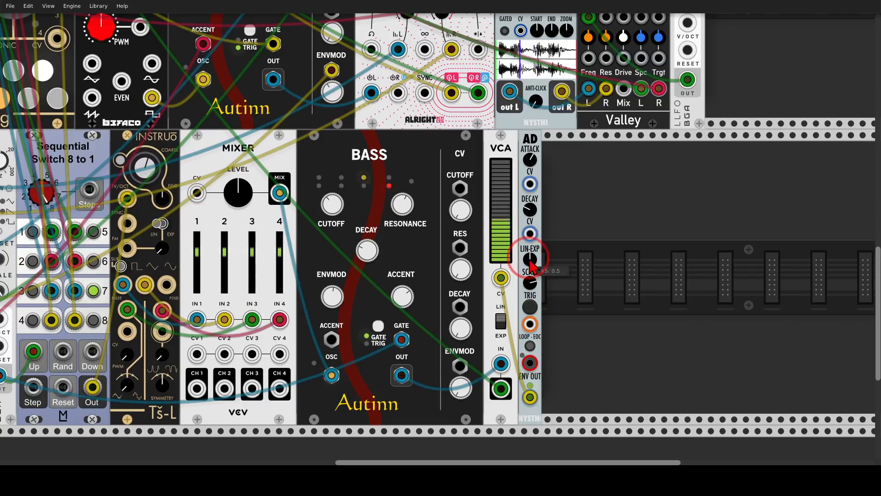
pyautogui.moveTo(530, 260); pyautogui.dragTo(530, 295)
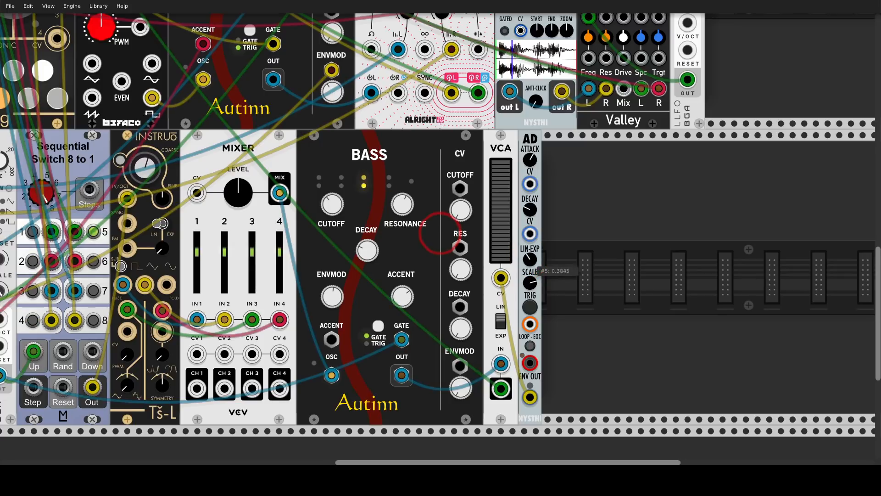
pyautogui.click(530, 307)
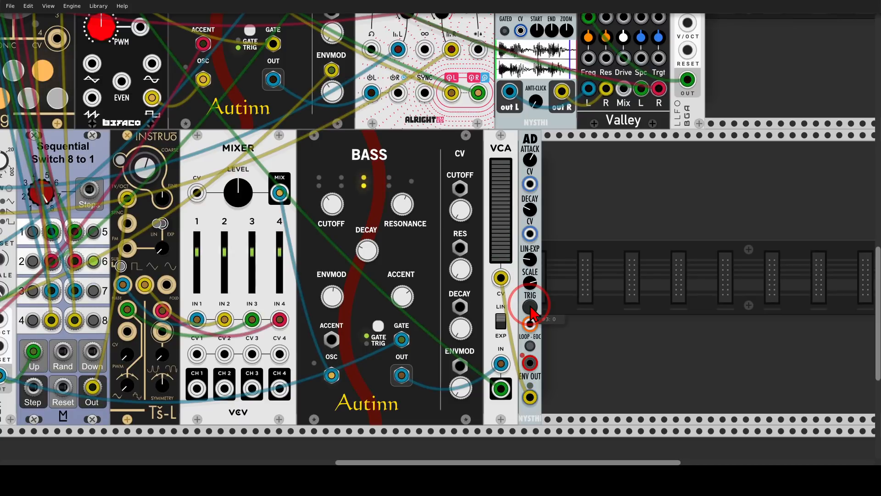
# Step: Patch the Re-Burst's EOC output into the AD envelope's Trig input
pyautogui.scroll(-2, 514, 295)
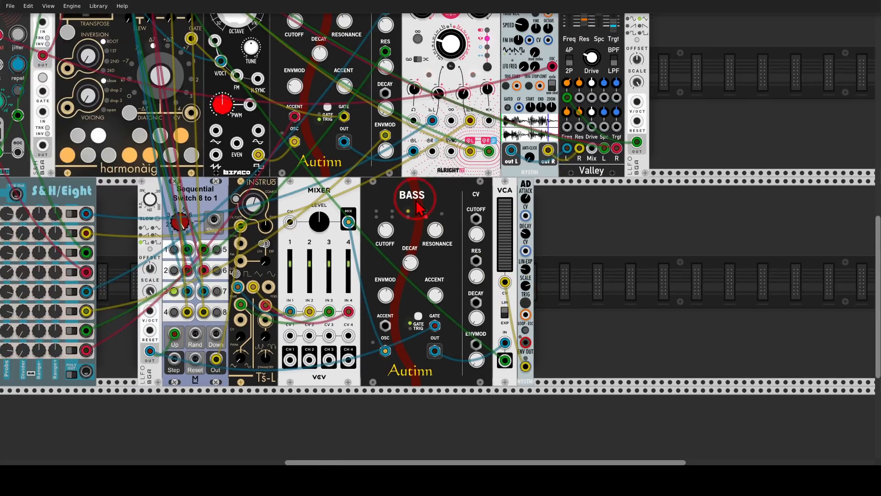
pyautogui.moveTo(427, 201); pyautogui.dragTo(548, 213)
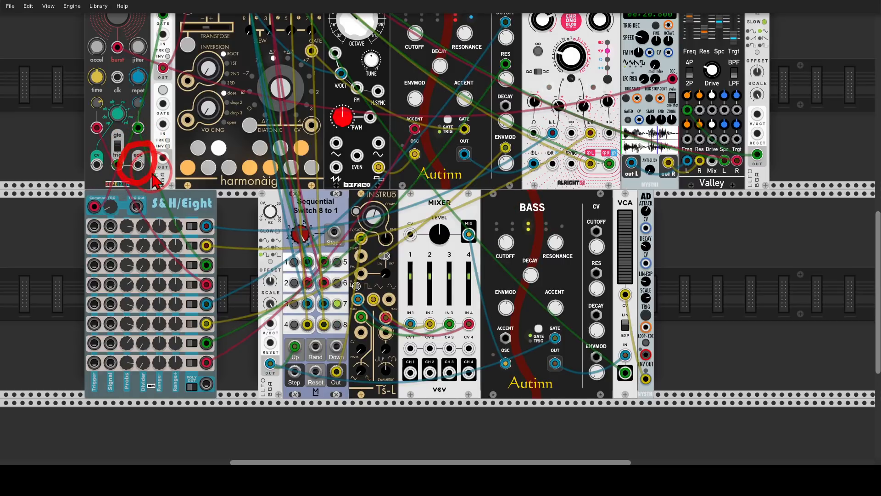
pyautogui.moveTo(137, 164); pyautogui.dragTo(646, 327)
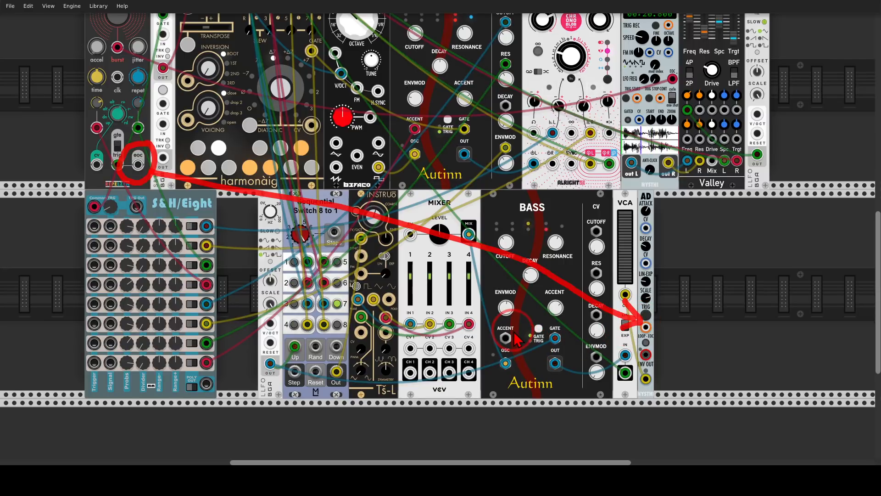
pyautogui.press('Escape')
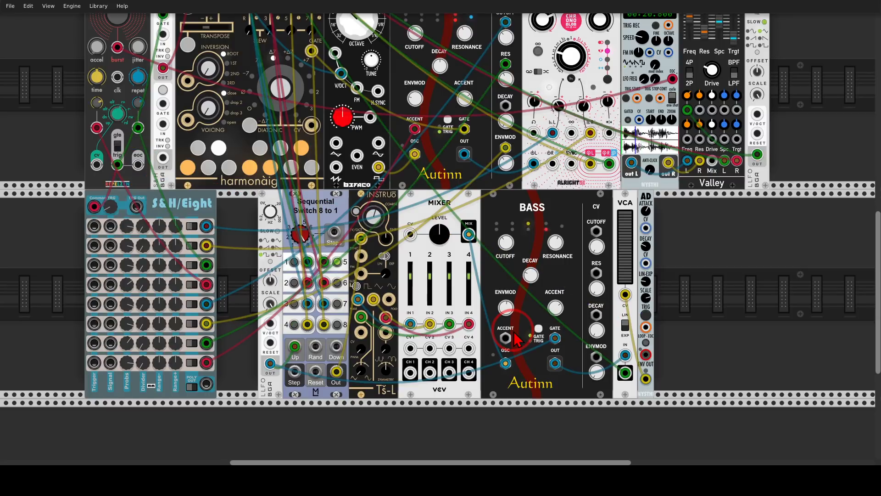
pyautogui.moveTo(138, 165); pyautogui.dragTo(645, 327)
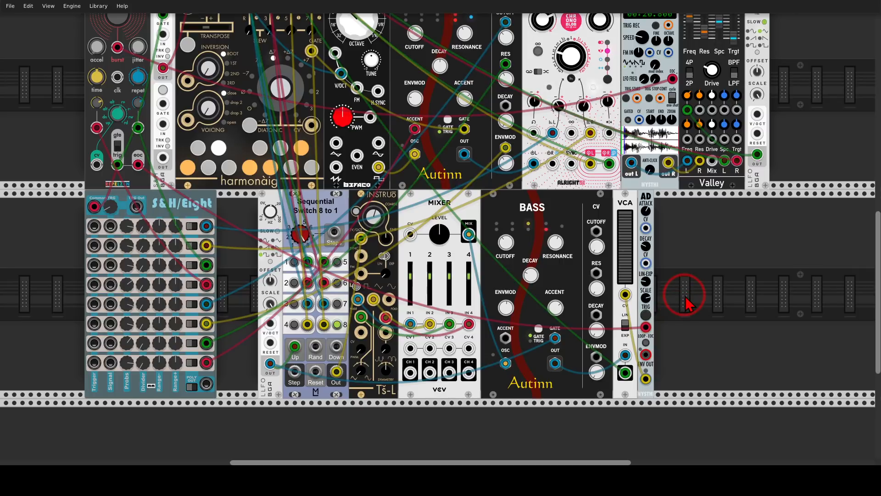
# Step: Turn up track 3's reverb send on the AuxSpander
pyautogui.scroll(10, 684, 298)
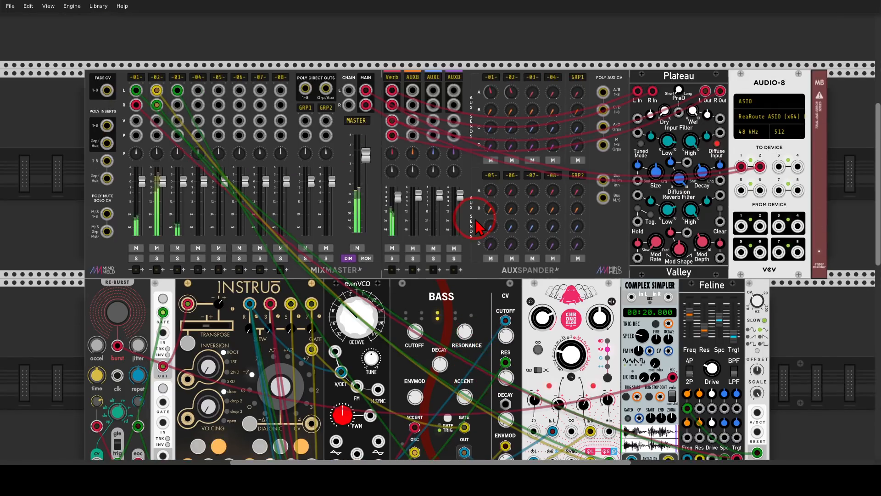
pyautogui.moveTo(532, 93); pyautogui.dragTo(532, 50)
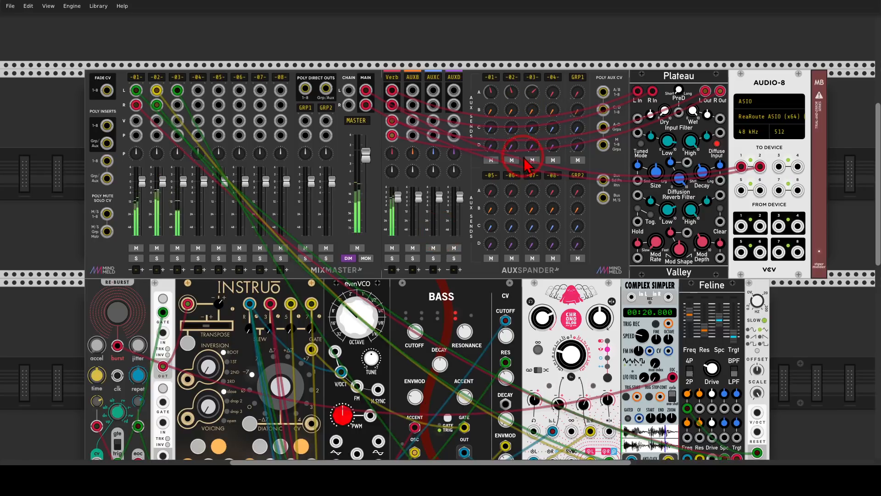
pyautogui.scroll(-11, 525, 167)
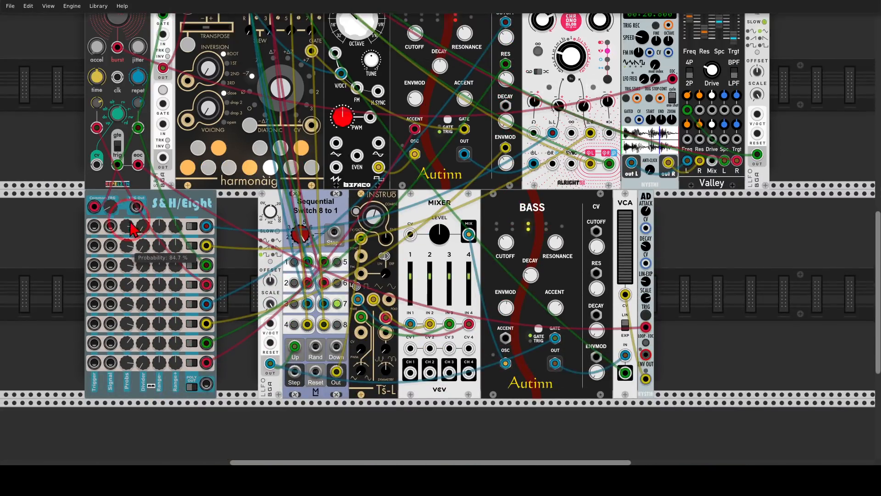
pyautogui.scroll(10, 526, 170)
pyautogui.rightClick(161, 55)
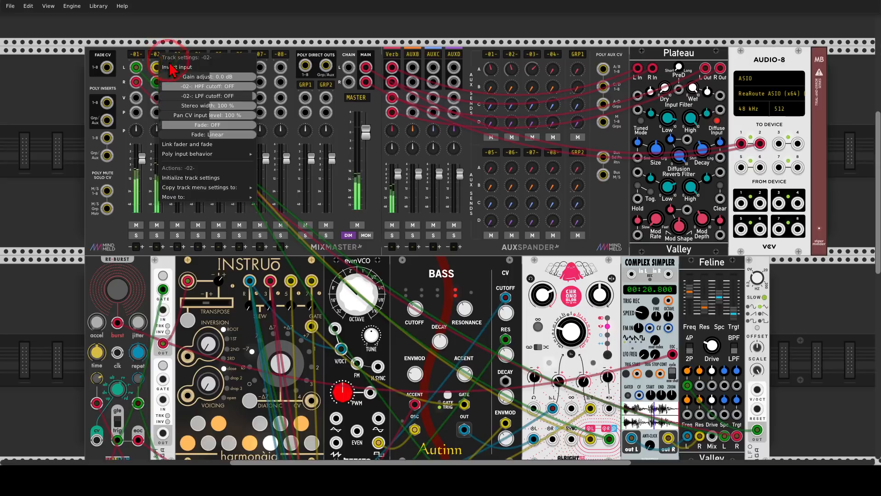
pyautogui.press('Escape')
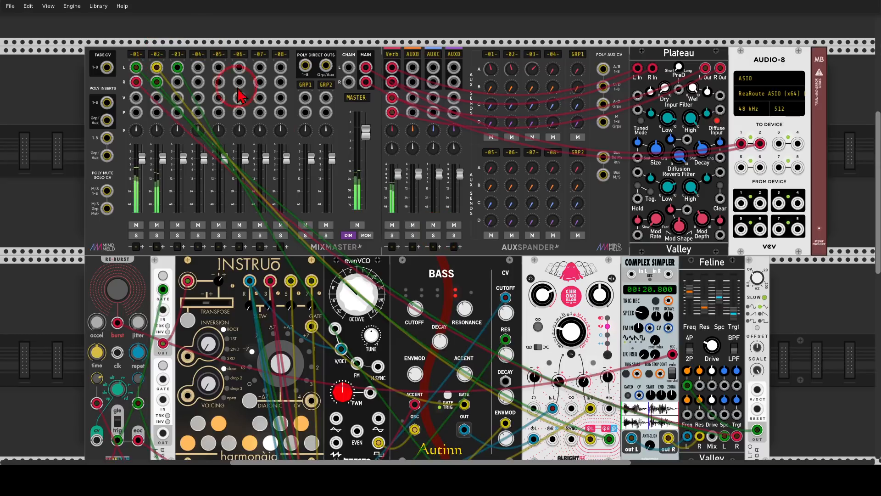
# Step: Add a second Chronoblob2 directly after the AD and patch its Sync input from the LLFO's output beside the Sequential Switch
pyautogui.scroll(-14, 282, 144)
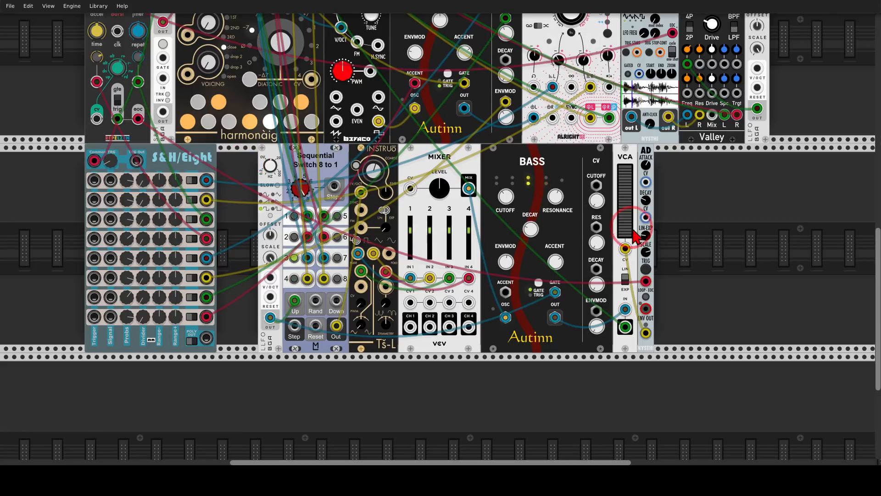
pyautogui.rightClick(695, 229)
pyautogui.write('blob')
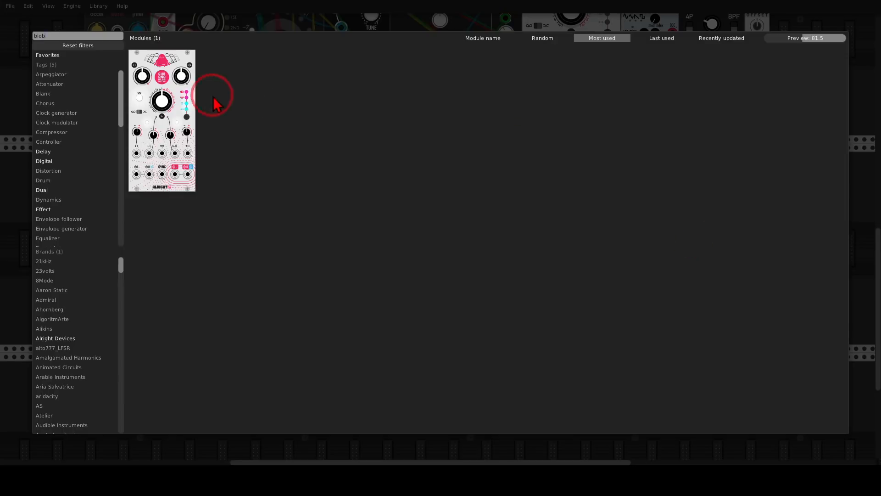
pyautogui.click(172, 73)
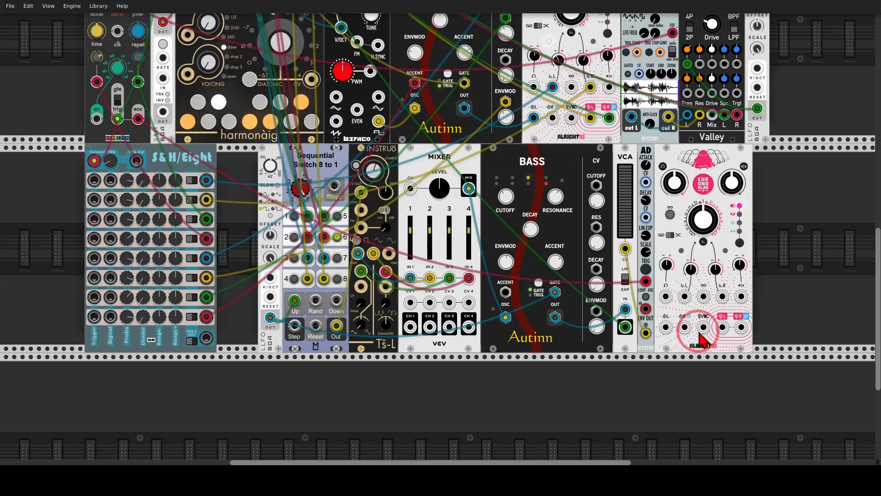
pyautogui.moveTo(702, 328); pyautogui.dragTo(270, 318)
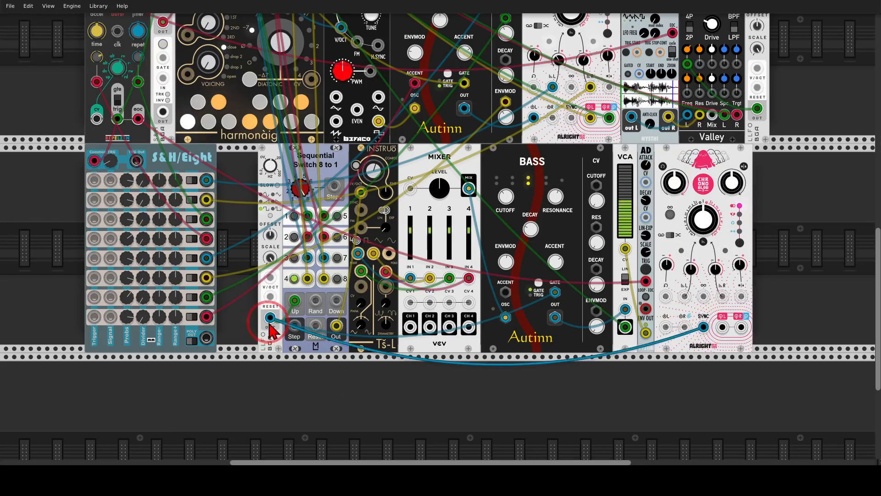
# Step: Switch the new Chronoblob2 to its second delay mode, with R Delay Time CV at 34.5% and Feedback at 92.067%
pyautogui.hscroll(5, 532, 367)
pyautogui.scroll(3, 562, 267)
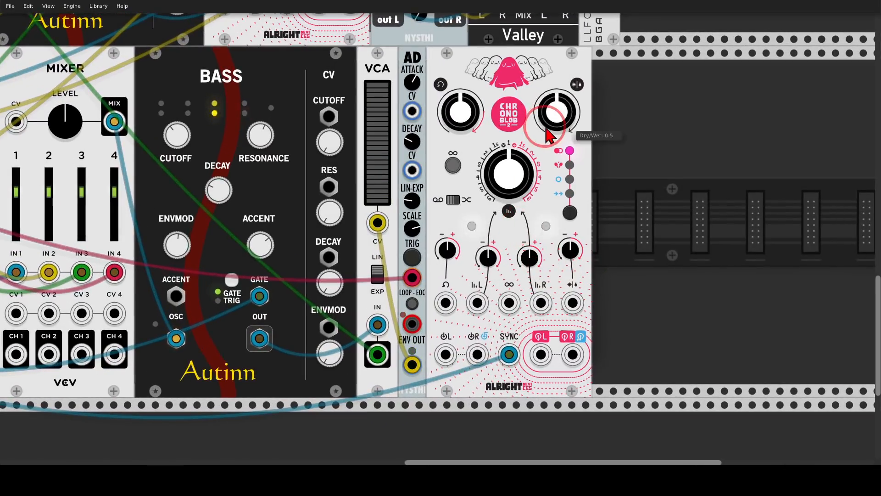
pyautogui.click(570, 213)
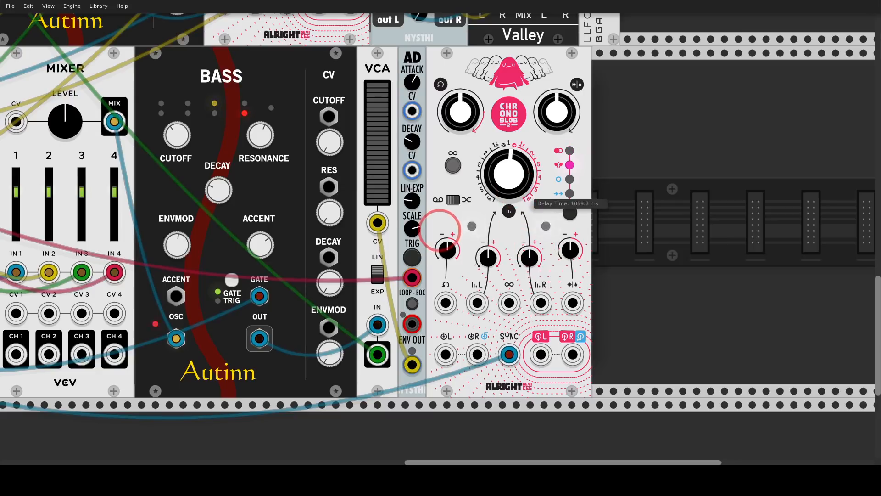
pyautogui.moveTo(529, 260); pyautogui.dragTo(529, 250)
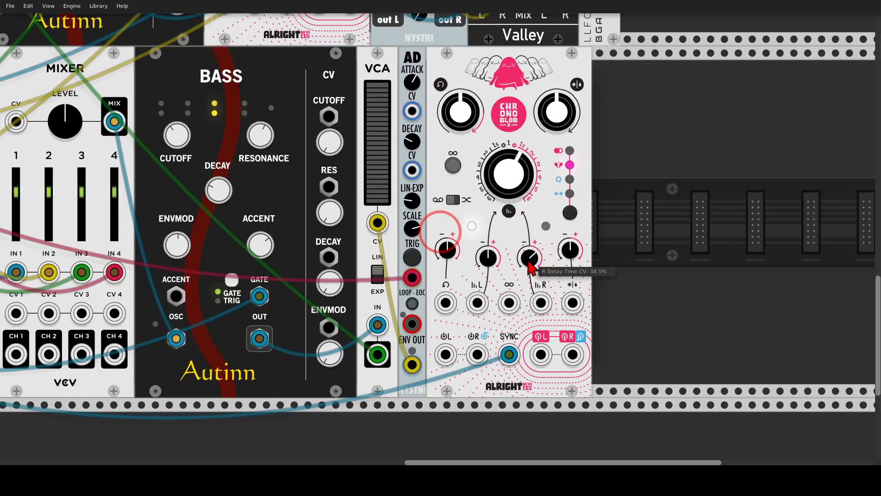
pyautogui.moveTo(460, 111); pyautogui.dragTo(460, 107)
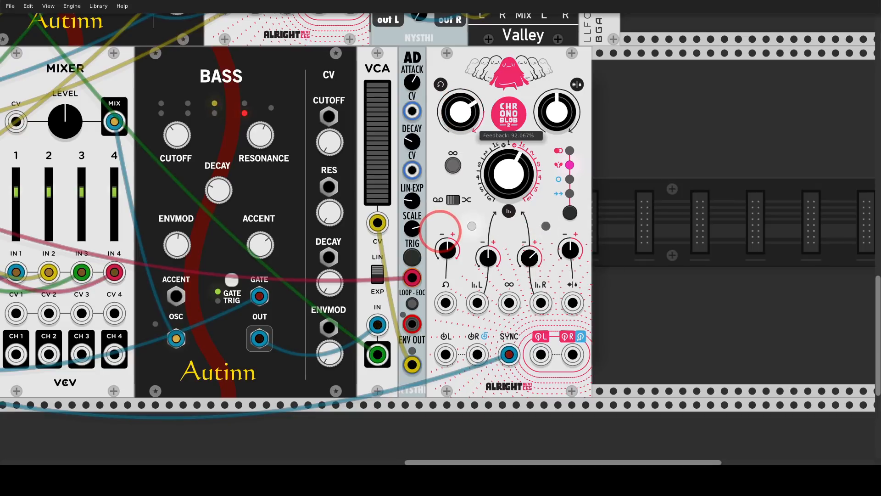
# Step: Route the VCA's output through the new Chronoblob2 into MixMaster track 3 in stereo, and fine-tune the delay time
pyautogui.scroll(-2, 465, 130)
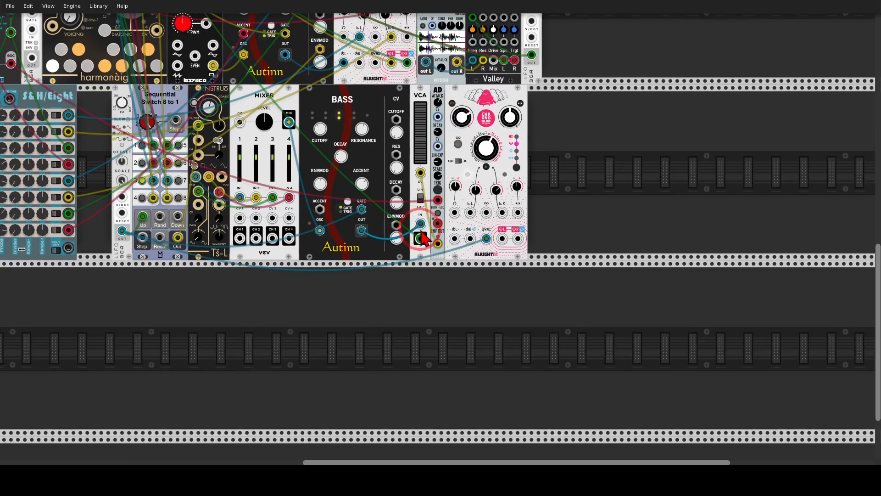
pyautogui.moveTo(420, 239)
pyautogui.mouseDown()
pyautogui.moveTo(427, 251)
pyautogui.moveTo(436, 238)
pyautogui.mouseUp()
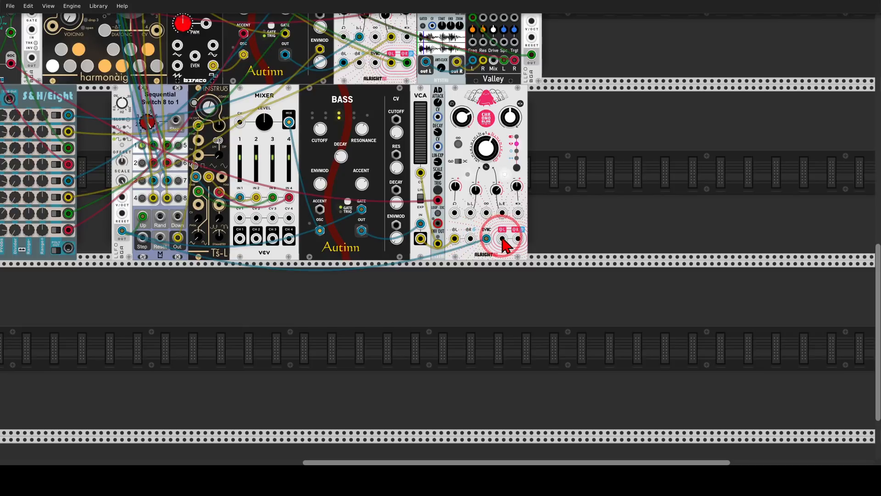
pyautogui.moveTo(502, 238); pyautogui.dragTo(523, 308)
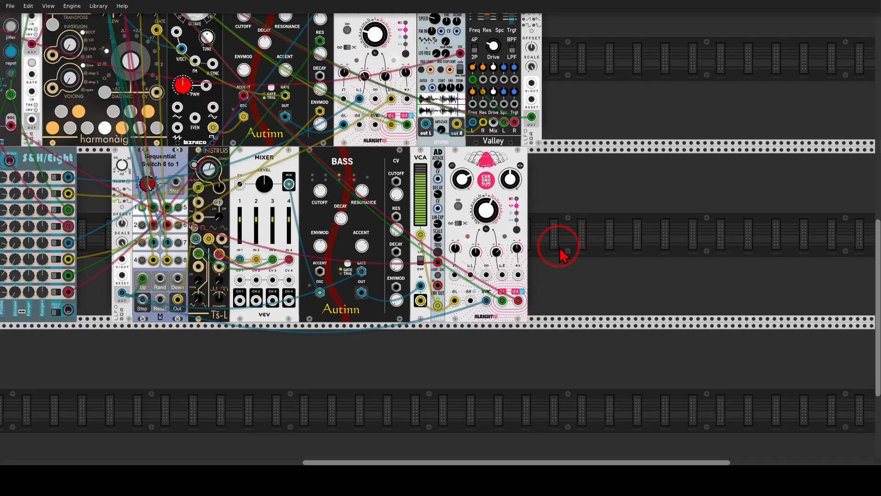
pyautogui.moveTo(263, 165); pyautogui.dragTo(471, 374)
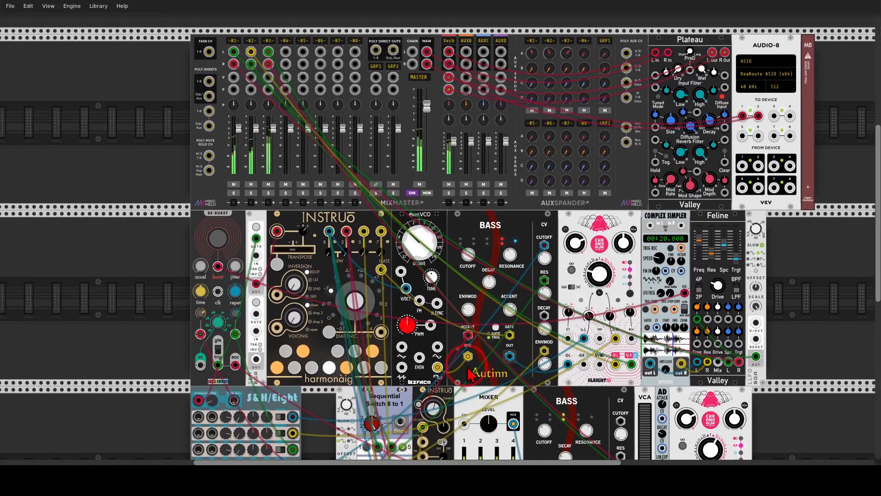
pyautogui.scroll(-5, 665, 321)
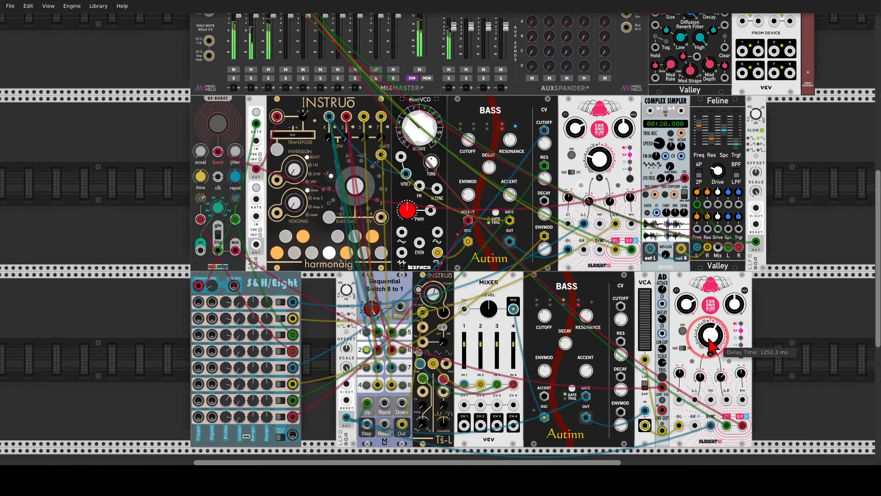
pyautogui.moveTo(704, 336); pyautogui.dragTo(704, 338)
# Step: Set MixMaster track 3's HPF cutoff to 186 Hz and its gain adjust to -0.5 dB
pyautogui.scroll(5, 280, 118)
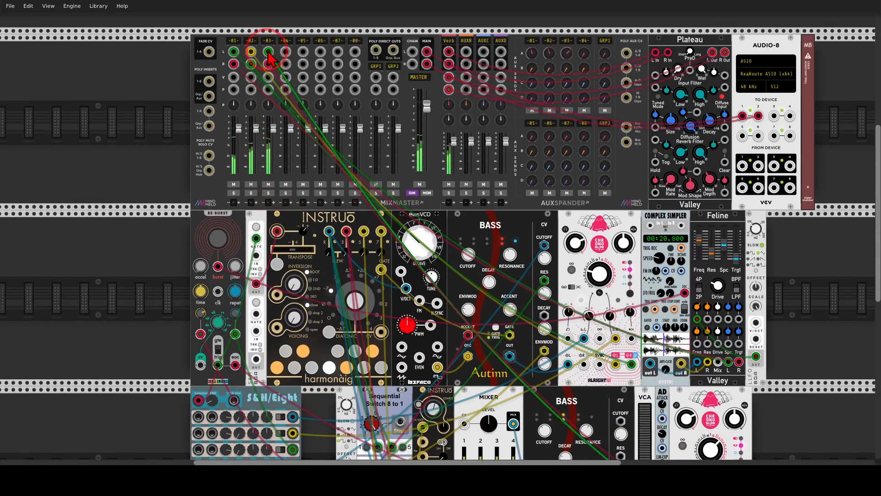
pyautogui.scroll(3, 268, 48)
pyautogui.scroll(1, 270, 85)
pyautogui.rightClick(271, 85)
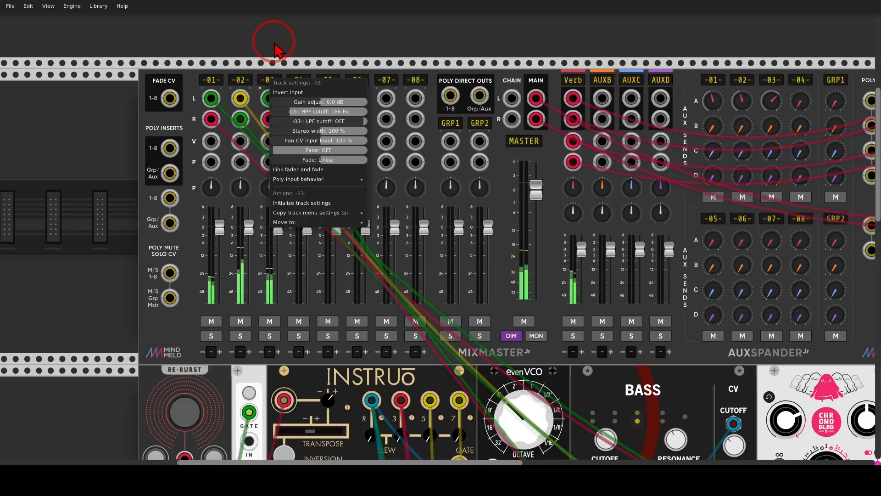
pyautogui.click(274, 44)
pyautogui.rightClick(270, 82)
pyautogui.moveTo(327, 105); pyautogui.dragTo(321, 105)
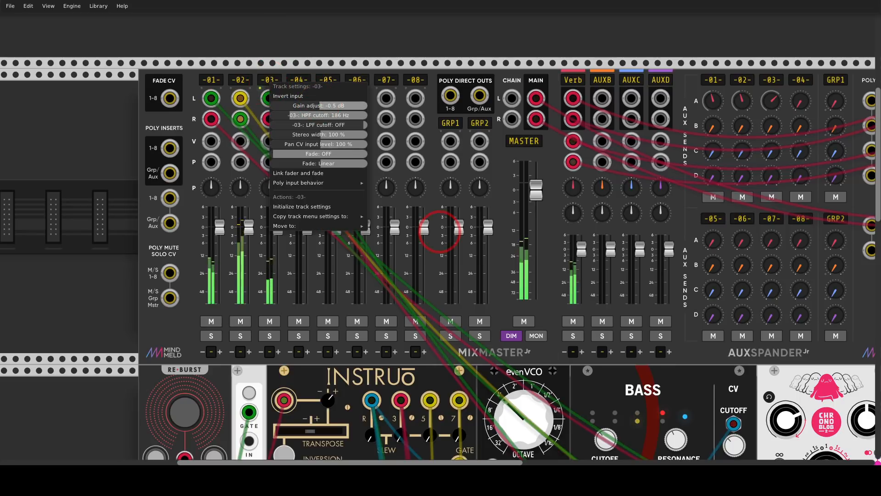
pyautogui.click(311, 62)
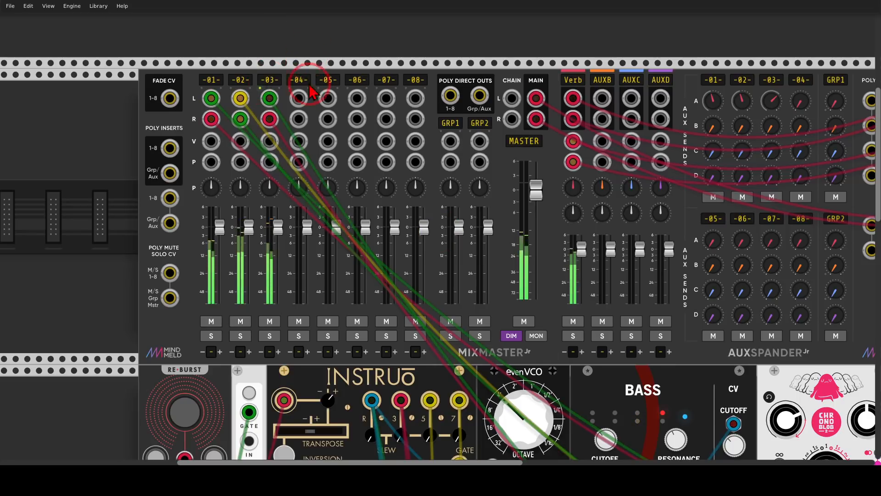
# Step: Move the second Bass and the modules after it along to open a gap, and insert an Instruō øchd directly after the Mixer
pyautogui.scroll(-10, 317, 92)
pyautogui.scroll(-8, 349, 228)
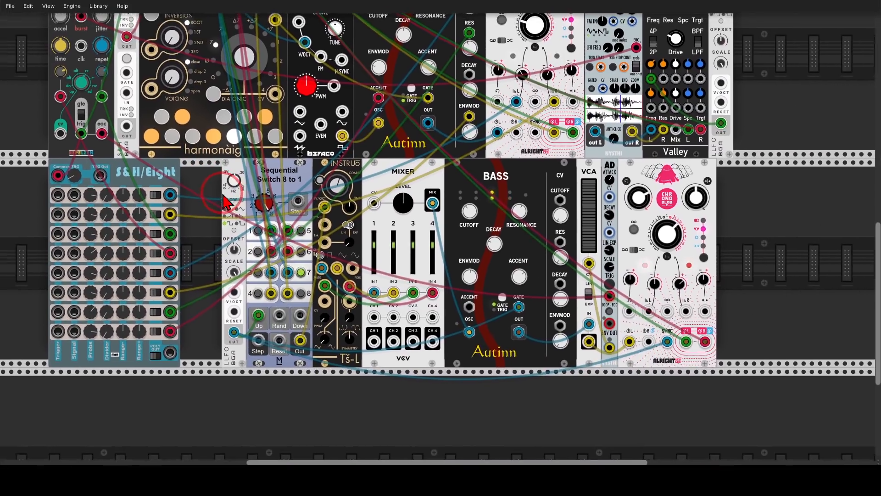
pyautogui.moveTo(222, 194); pyautogui.dragTo(242, 212)
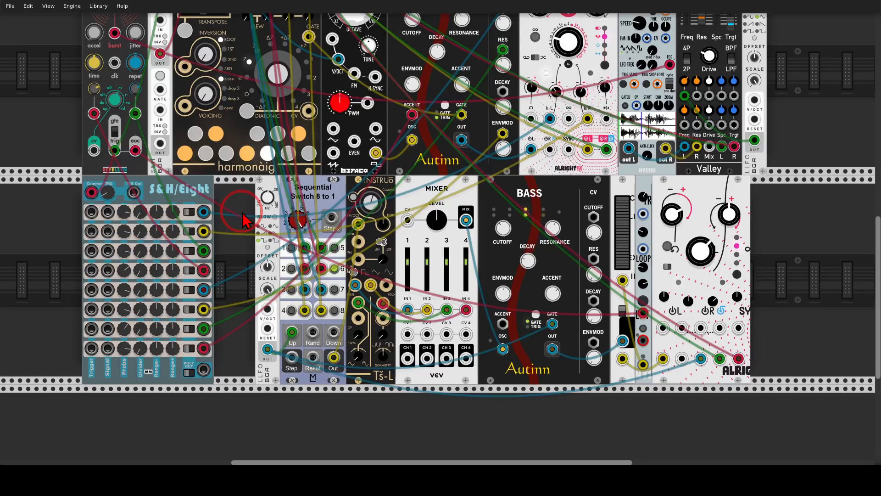
pyautogui.scroll(-1, 242, 212)
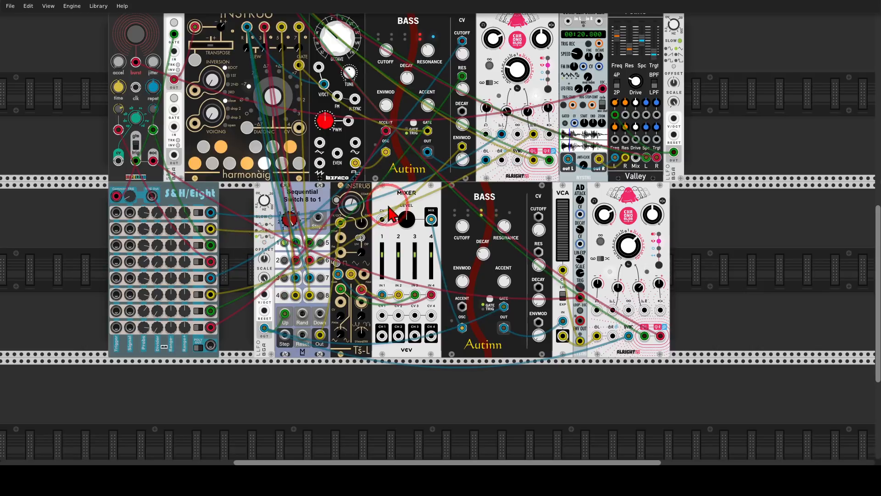
pyautogui.moveTo(457, 196); pyautogui.dragTo(516, 195)
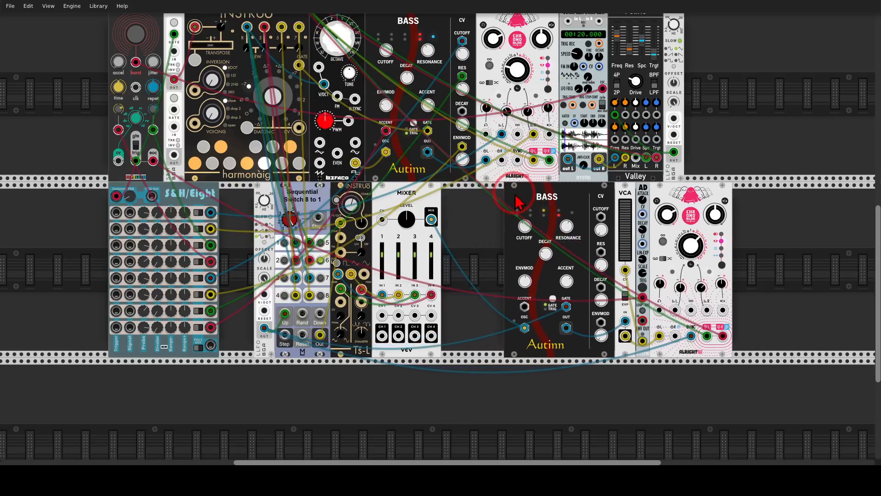
pyautogui.rightClick(488, 227)
pyautogui.write('och')
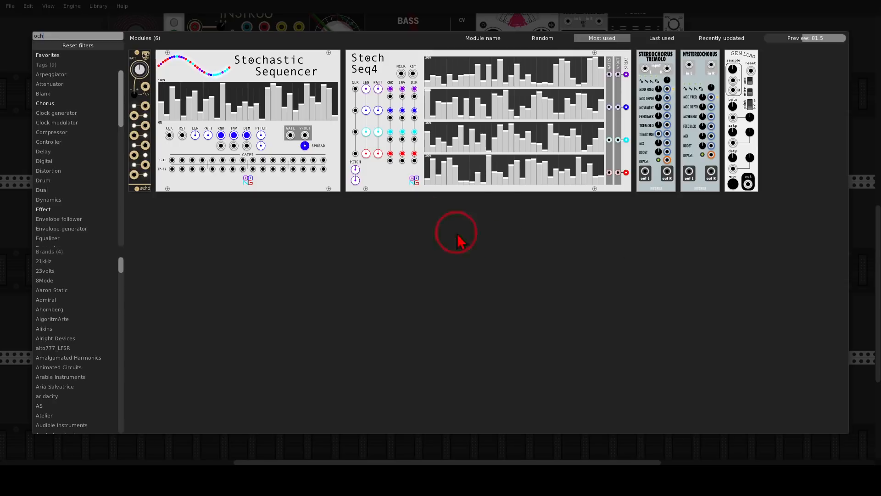
pyautogui.moveTo(140, 59); pyautogui.dragTo(458, 211)
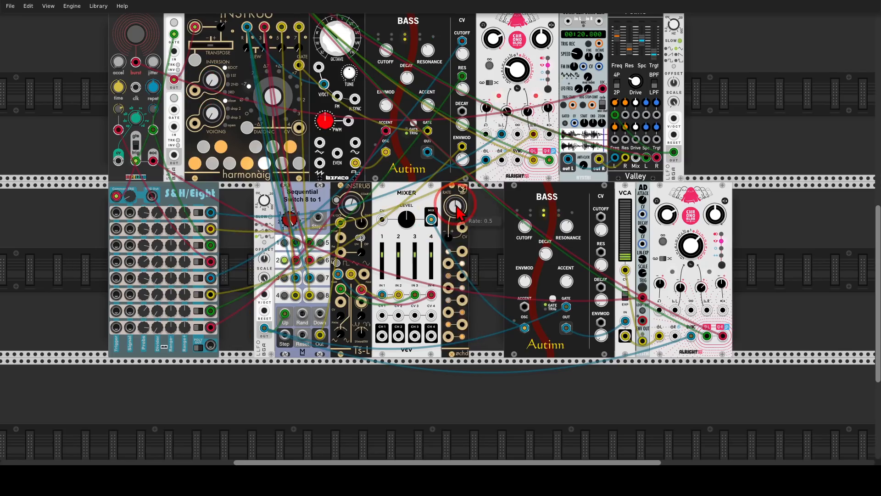
# Step: Lower the øchd's Rate to slow down its LFOs
pyautogui.scroll(3, 463, 289)
pyautogui.scroll(1, 464, 292)
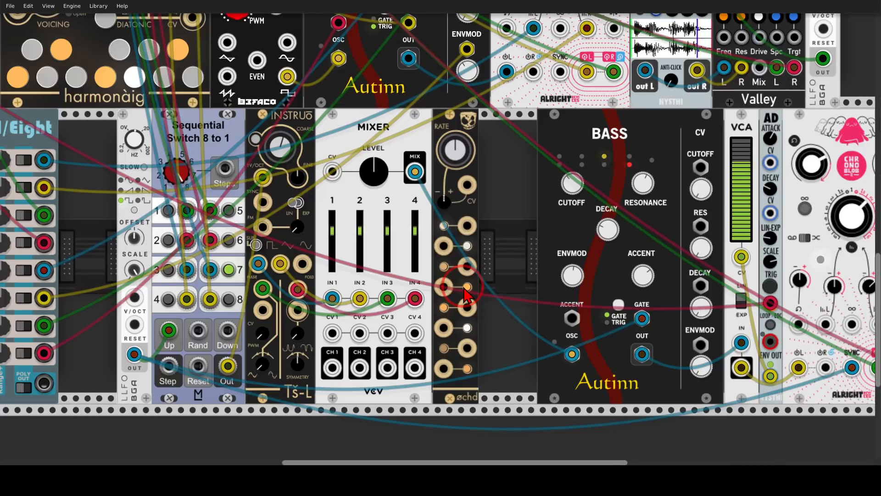
pyautogui.moveTo(456, 149); pyautogui.dragTo(439, 232)
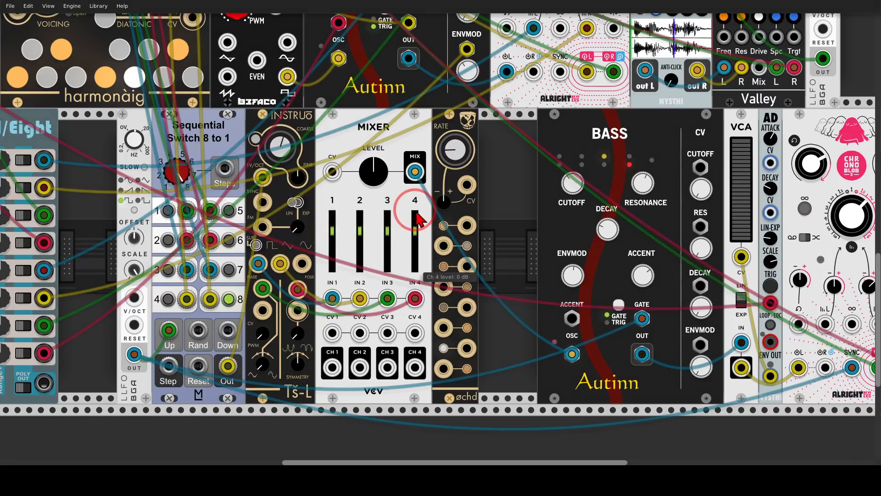
# Step: Patch four øchd LFO outputs into the Mixer's CV 1 to CV 4 inputs, and raise the Mixer's master level to about 4.13 dB
pyautogui.moveTo(418, 211)
pyautogui.mouseDown()
pyautogui.moveTo(321, 234)
pyautogui.moveTo(400, 274)
pyautogui.moveTo(436, 225)
pyautogui.moveTo(418, 209)
pyautogui.mouseUp()
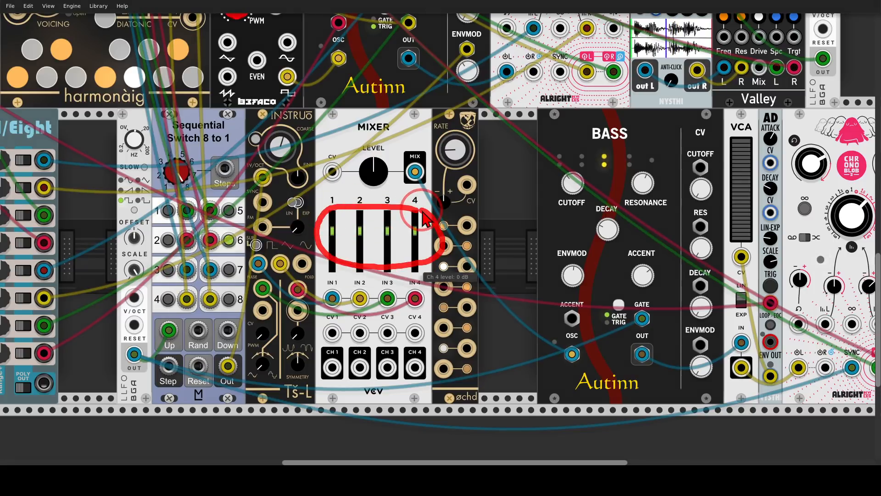
pyautogui.press('Escape')
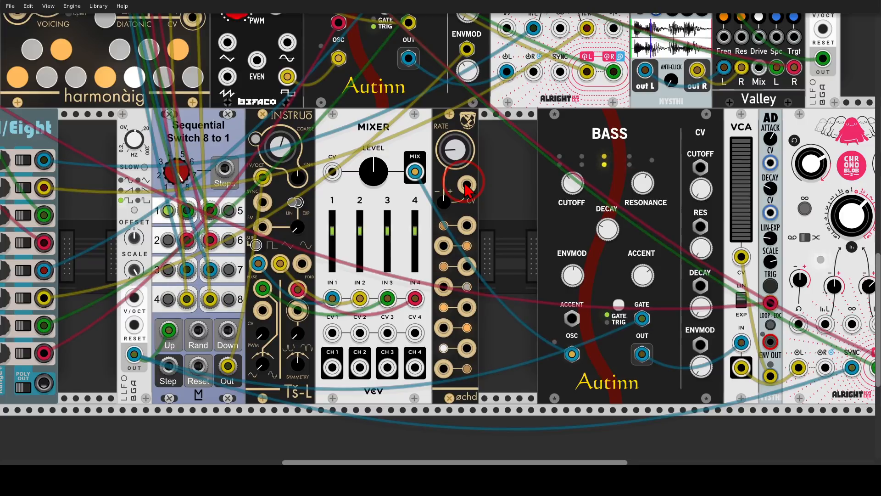
pyautogui.moveTo(443, 287); pyautogui.dragTo(388, 334)
pyautogui.moveTo(415, 333); pyautogui.dragTo(464, 347)
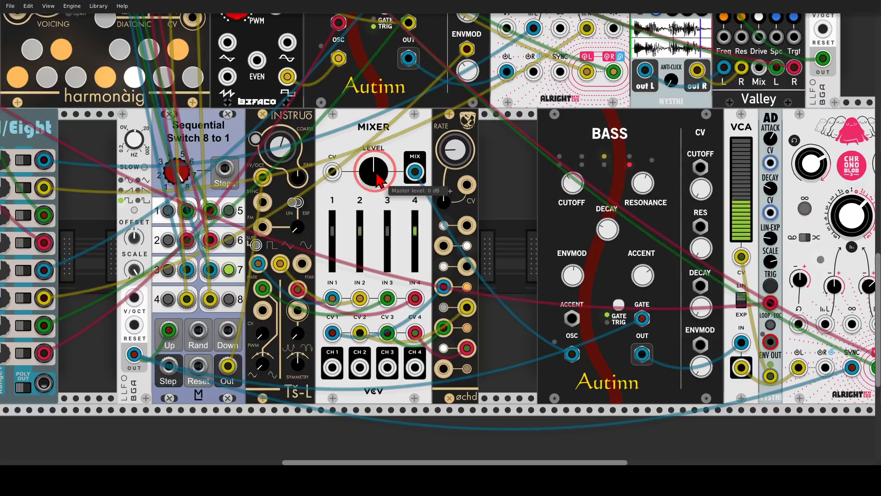
pyautogui.moveTo(376, 175); pyautogui.dragTo(442, 231)
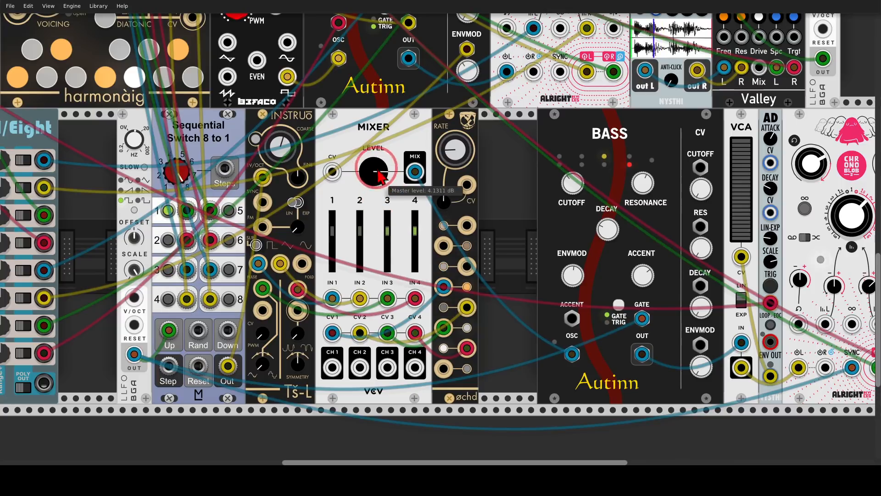
# Step: Patch two øchd LFO outputs into the Tš-L's PWM and symmetry CV inputs
pyautogui.scroll(-2, 380, 181)
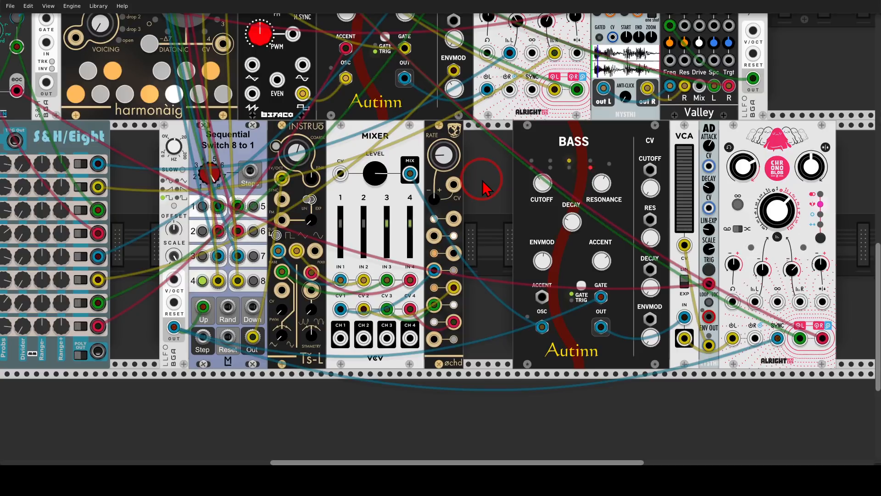
pyautogui.moveTo(475, 216); pyautogui.dragTo(515, 197)
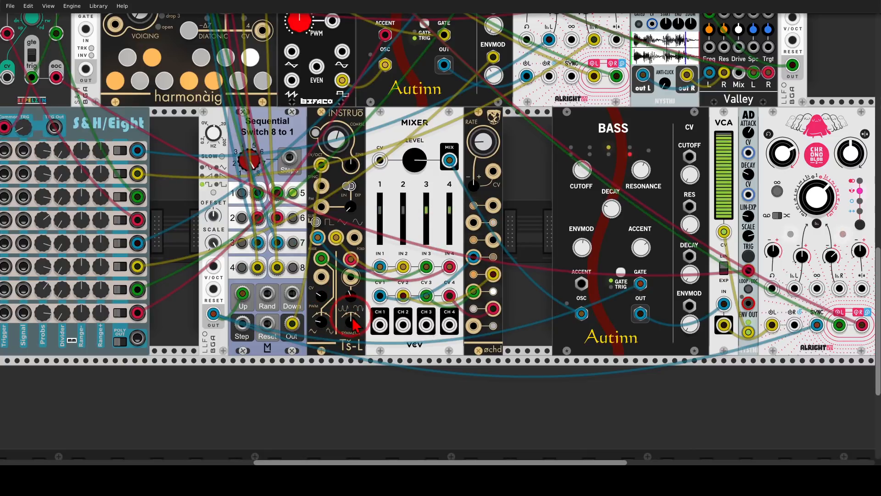
pyautogui.moveTo(321, 277); pyautogui.dragTo(492, 240)
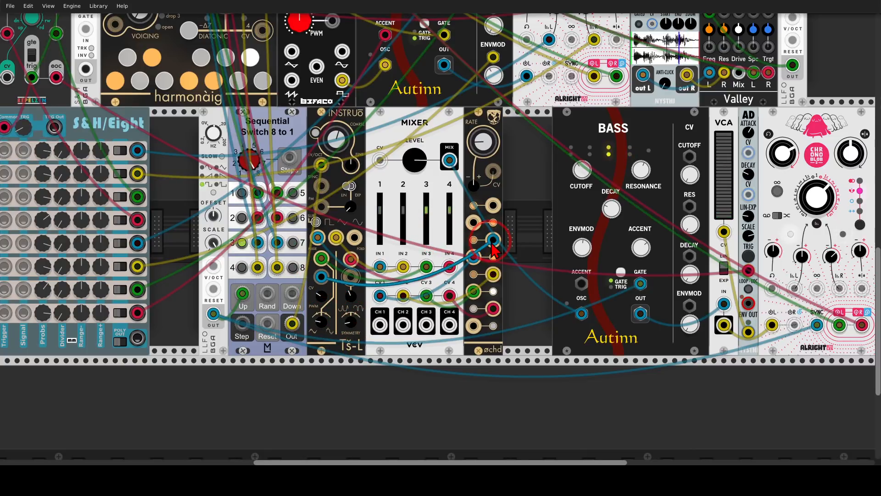
pyautogui.moveTo(351, 278); pyautogui.dragTo(473, 292)
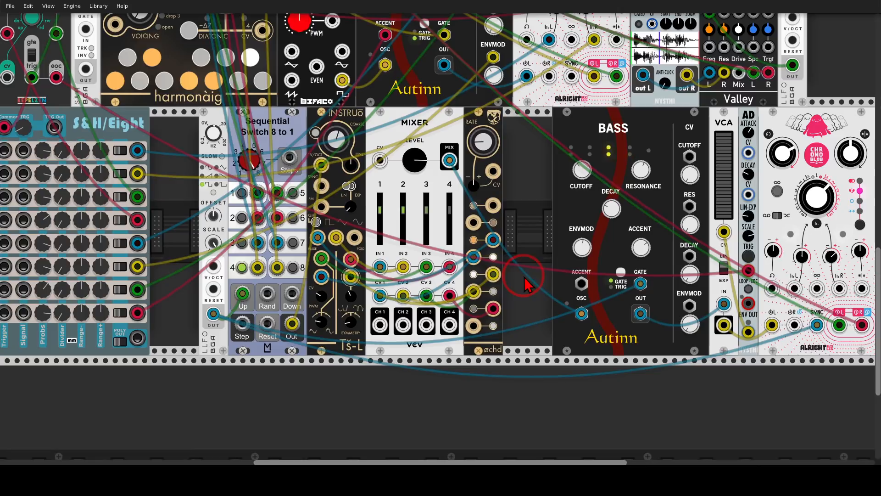
# Step: Move the second Bass and its following modules flush against the øchd, and patch øchd LFOs into that Bass's Cutoff and Envmod CV inputs
pyautogui.moveTo(525, 277); pyautogui.dragTo(447, 274)
pyautogui.moveTo(730, 113); pyautogui.dragTo(676, 121)
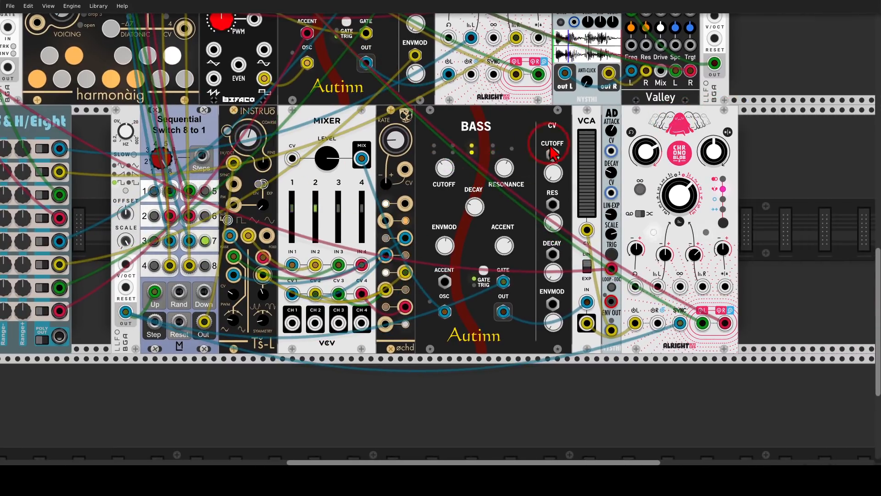
pyautogui.moveTo(552, 153); pyautogui.dragTo(386, 221)
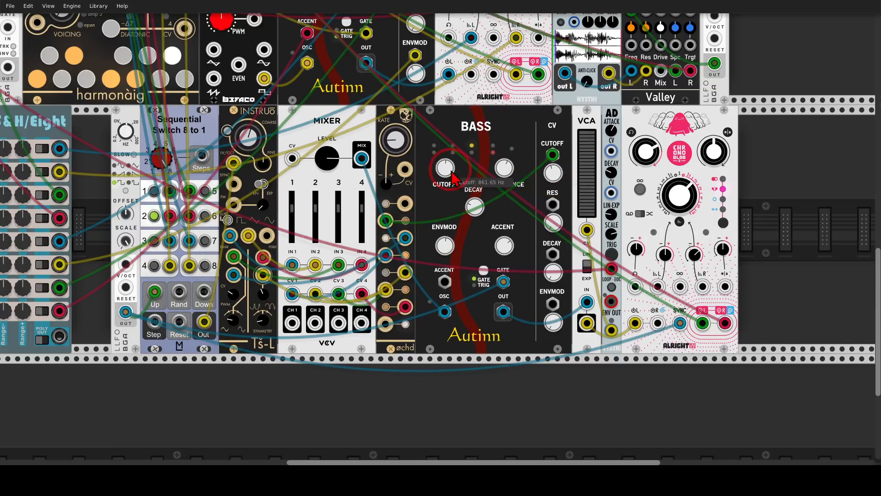
pyautogui.moveTo(552, 304); pyautogui.dragTo(405, 272)
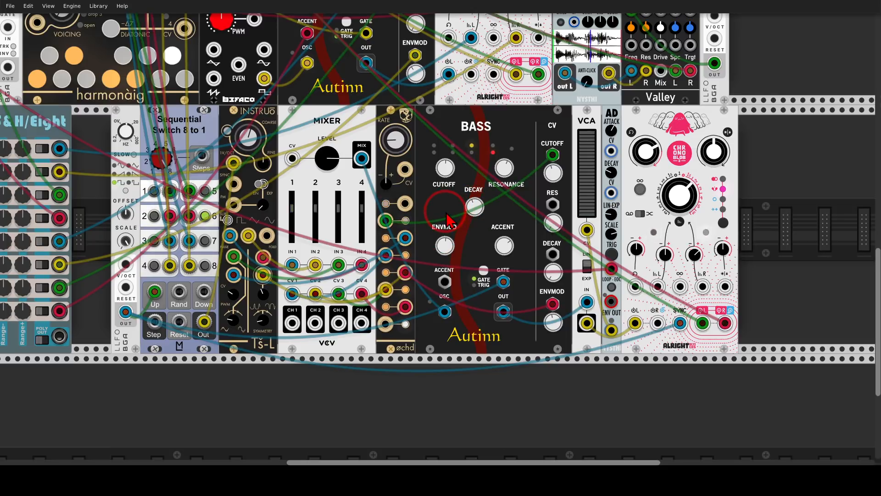
pyautogui.scroll(-5, 446, 220)
pyautogui.scroll(4, 682, 170)
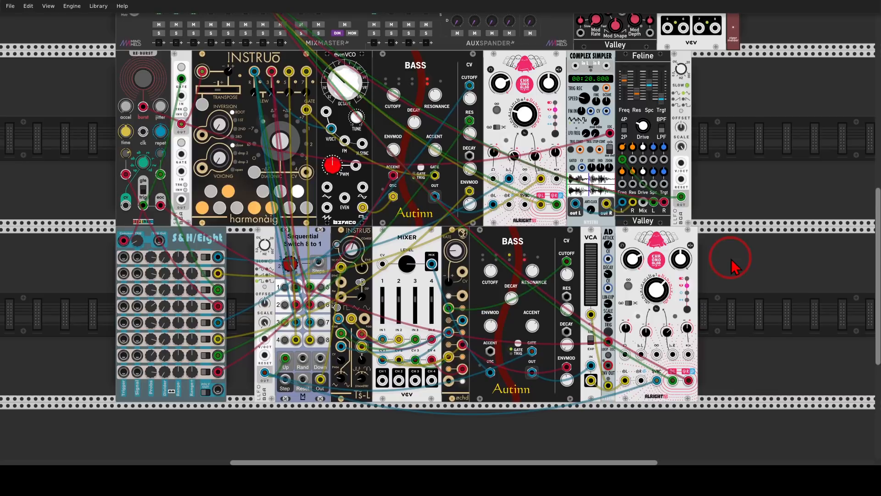
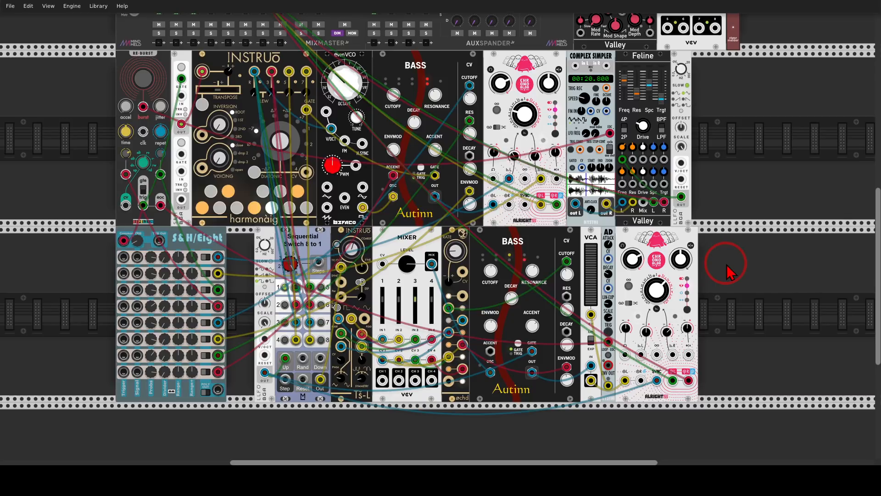
# Step: Add a third Bass module in the empty space of the lower row and place a Bleak oscillator directly before it
pyautogui.moveTo(728, 267); pyautogui.dragTo(569, 240)
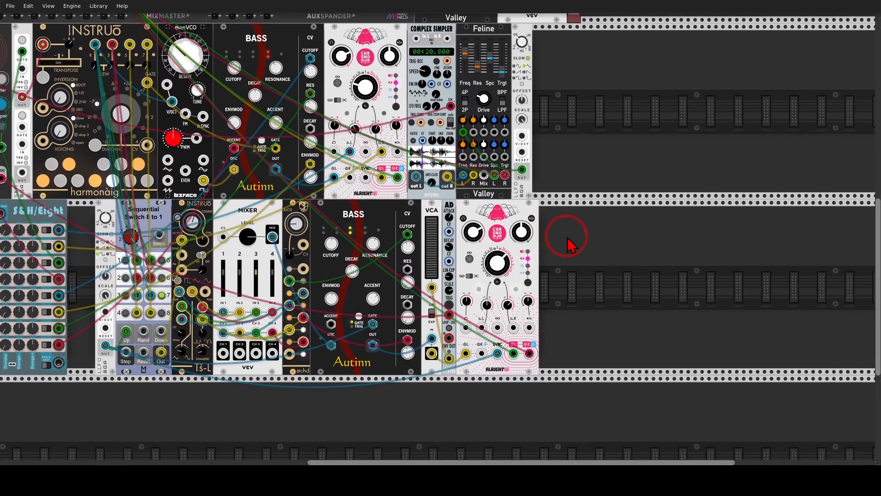
pyautogui.rightClick(629, 271)
pyautogui.write('bass')
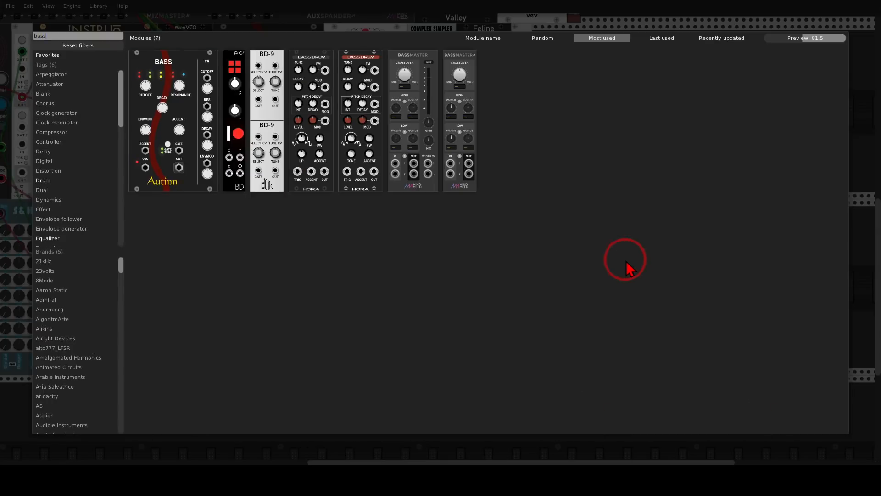
pyautogui.moveTo(175, 75); pyautogui.dragTo(703, 270)
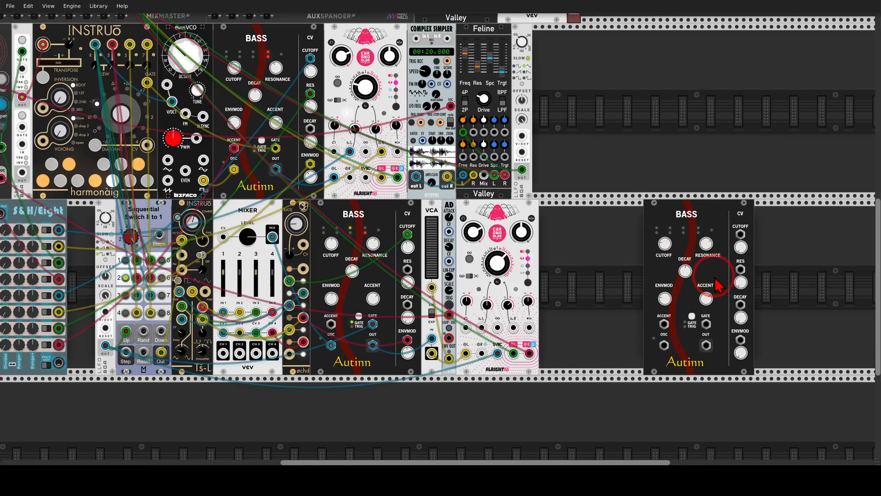
pyautogui.rightClick(633, 272)
pyautogui.write('ble')
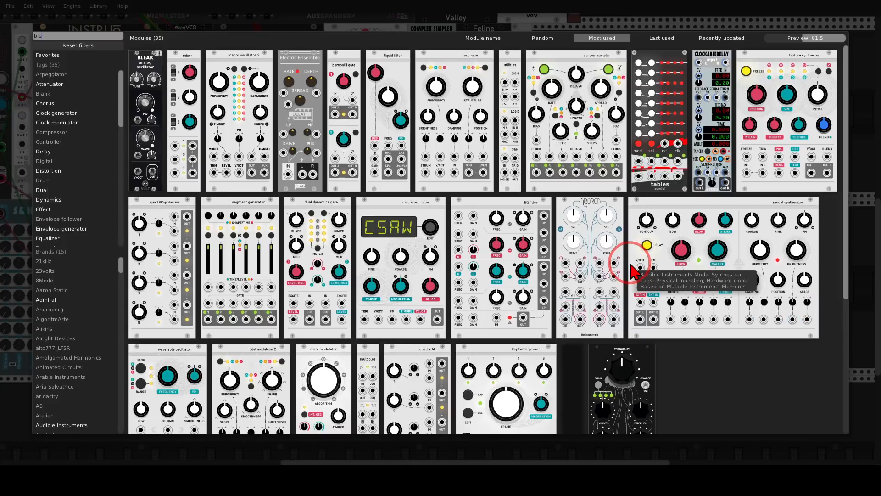
pyautogui.moveTo(139, 62); pyautogui.dragTo(668, 299)
pyautogui.scroll(5, 668, 298)
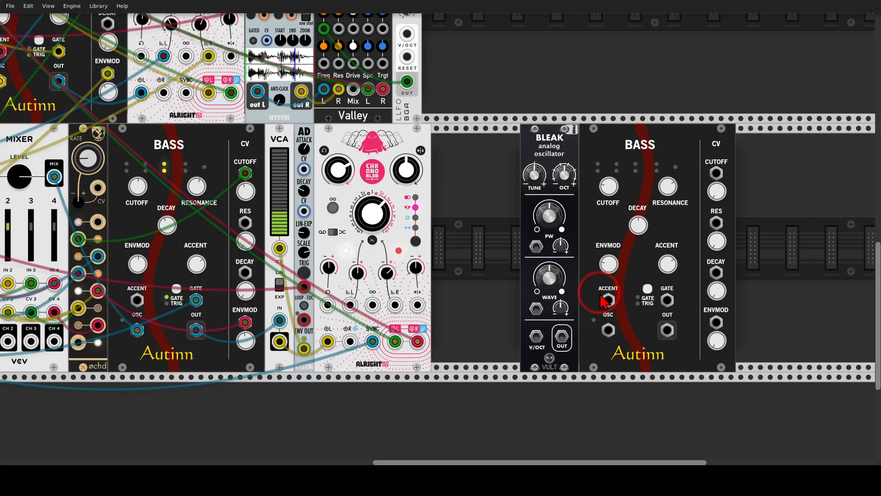
# Step: Patch two øchd LFO outputs into Bleak's PW and Wave CV inputs, raising the PW attenuverter and lowering the Wave one
pyautogui.moveTo(509, 218); pyautogui.dragTo(645, 194)
pyautogui.moveTo(678, 221); pyautogui.dragTo(221, 249)
pyautogui.moveTo(679, 283); pyautogui.dragTo(221, 283)
pyautogui.moveTo(703, 220); pyautogui.dragTo(704, 176)
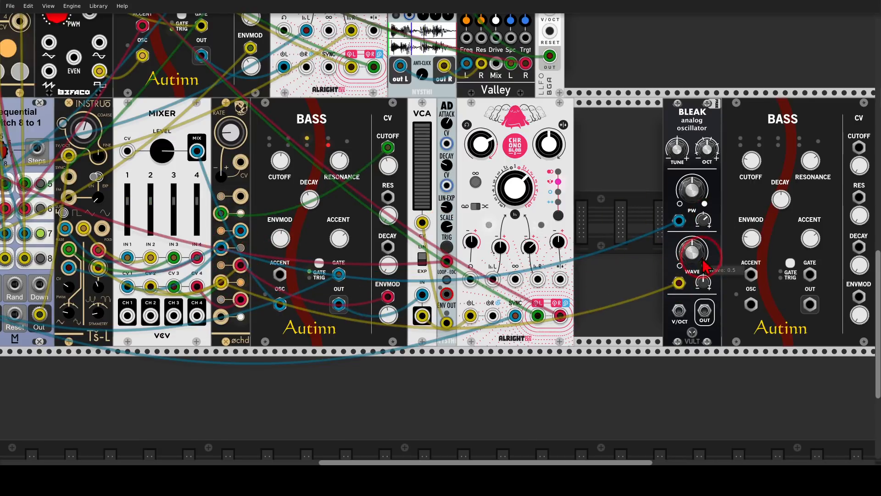
pyautogui.moveTo(703, 282); pyautogui.dragTo(704, 348)
# Step: Patch Bleak's output into the third Bass's OSC input, and route that Bass's output to the MixMaster
pyautogui.moveTo(626, 231); pyautogui.dragTo(580, 226)
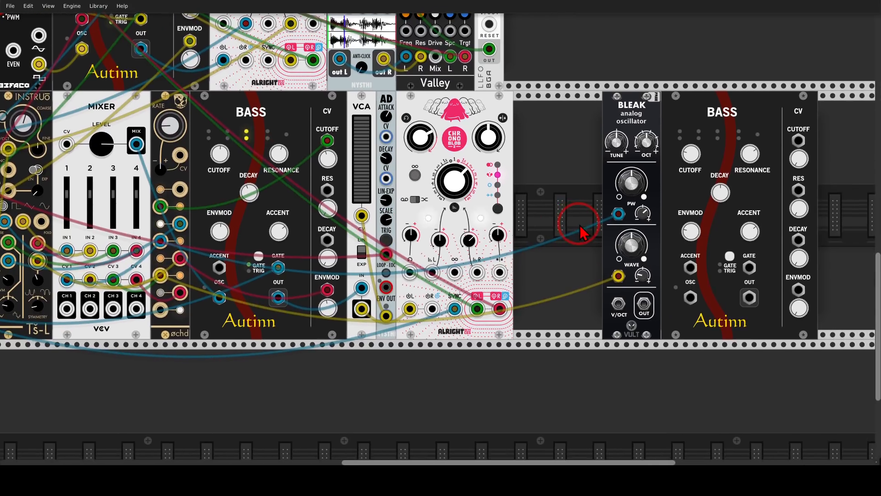
pyautogui.scroll(-2, 580, 229)
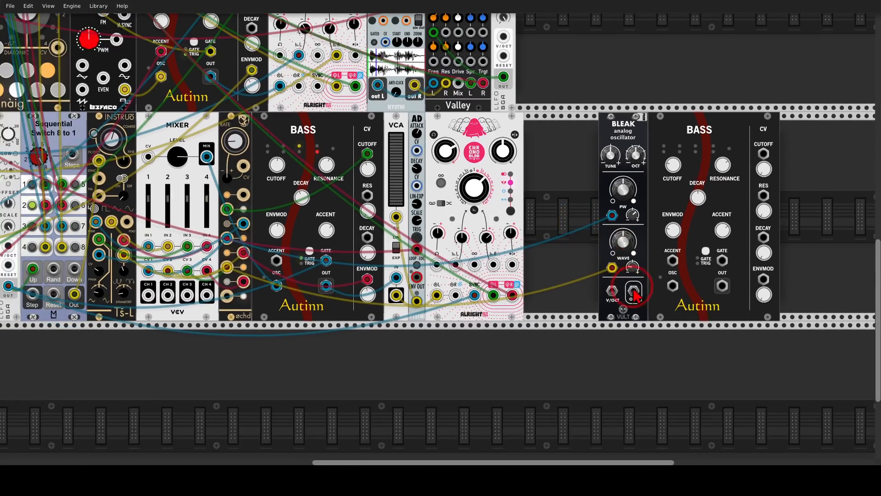
pyautogui.moveTo(633, 290); pyautogui.dragTo(45, 81)
pyautogui.moveTo(655, 374); pyautogui.dragTo(384, 64)
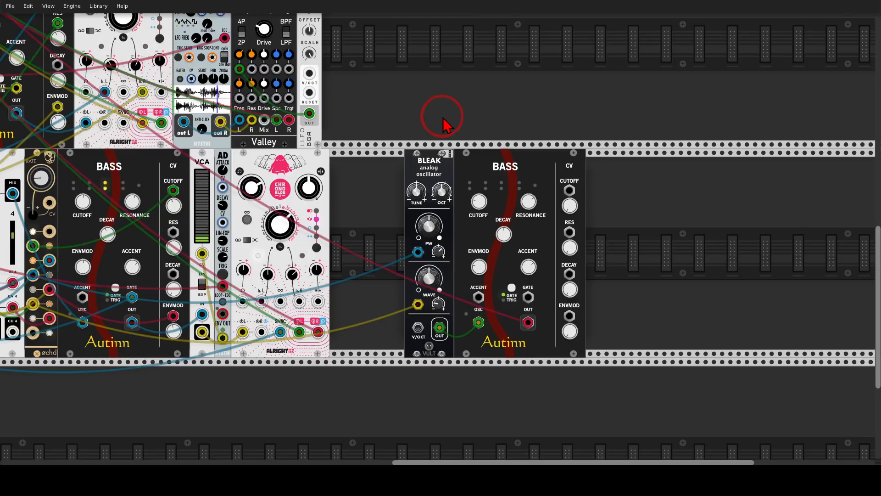
# Step: Move Bleak and its Bass further along the row and add a NoteSeq16 sequencer in front of Bleak
pyautogui.moveTo(429, 158); pyautogui.dragTo(583, 157)
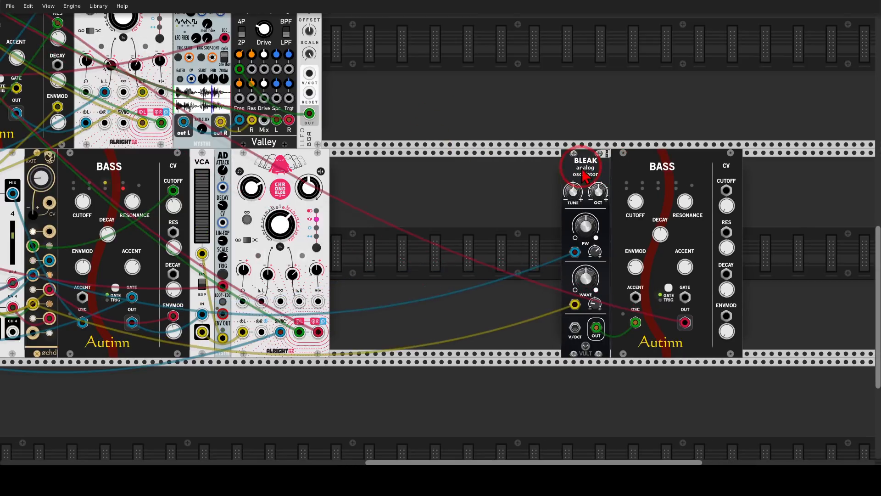
pyautogui.doubleClick(509, 188)
pyautogui.write('notes')
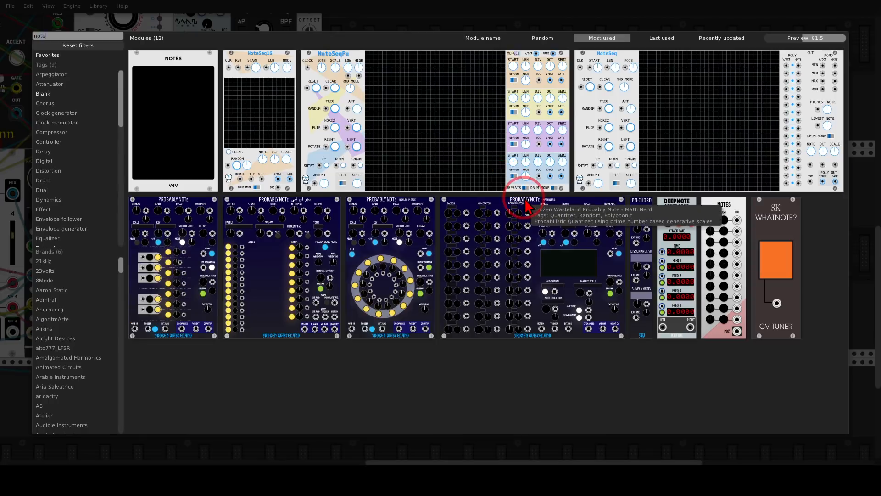
pyautogui.click(277, 53)
pyautogui.moveTo(392, 123); pyautogui.dragTo(508, 269)
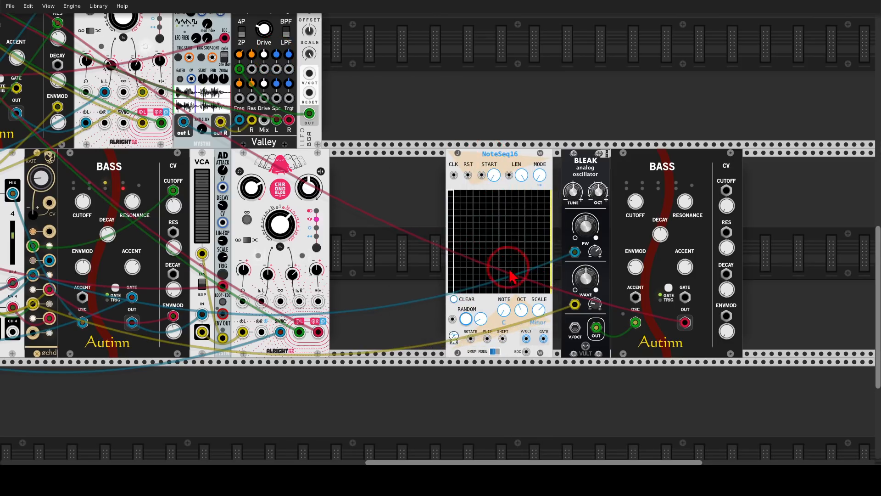
# Step: Add a Clkd before the NoteSeq16 and patch its CLK 1 output, at a ratio of x2, into the sequencer's CLK input
pyautogui.press('Return')
pyautogui.write('clk')
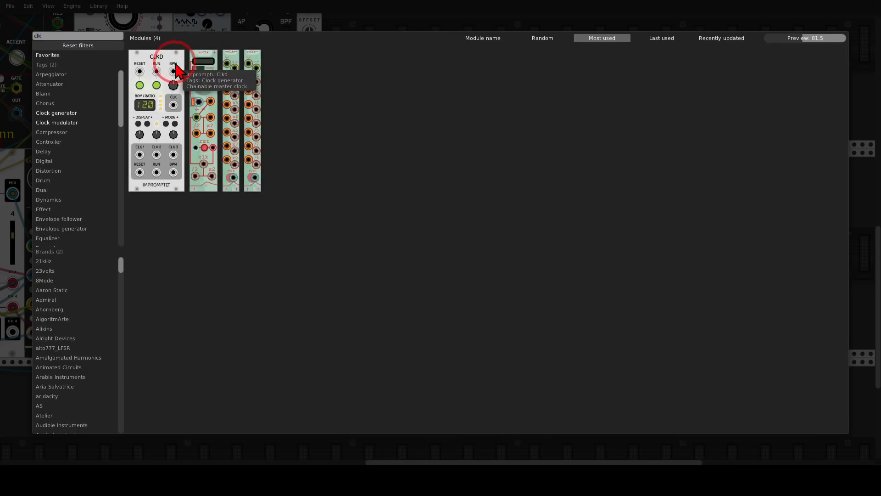
pyautogui.moveTo(174, 67); pyautogui.dragTo(439, 195)
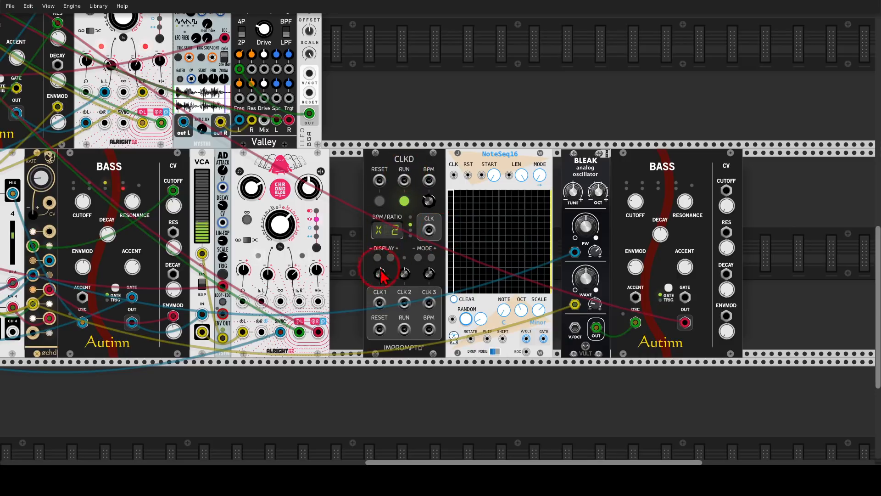
pyautogui.moveTo(379, 301); pyautogui.dragTo(454, 177)
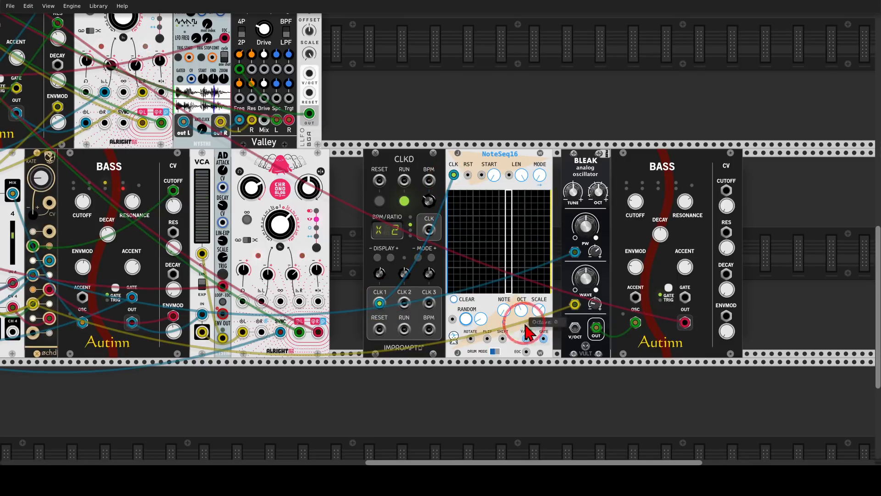
# Step: Patch NoteSeq16's V/OCT into Bleak and its GATE into the third Bass, and switch that Bass to trigger mode
pyautogui.scroll(2, 524, 321)
pyautogui.scroll(2, 500, 325)
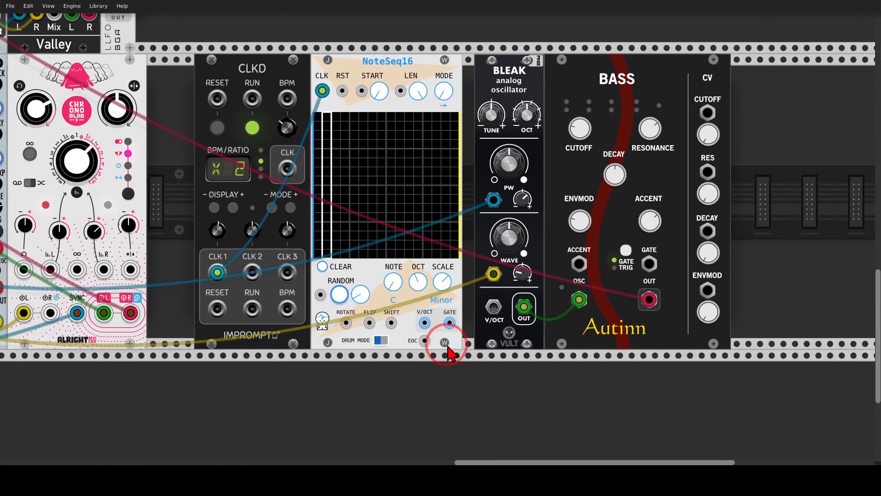
pyautogui.moveTo(425, 323); pyautogui.dragTo(649, 263)
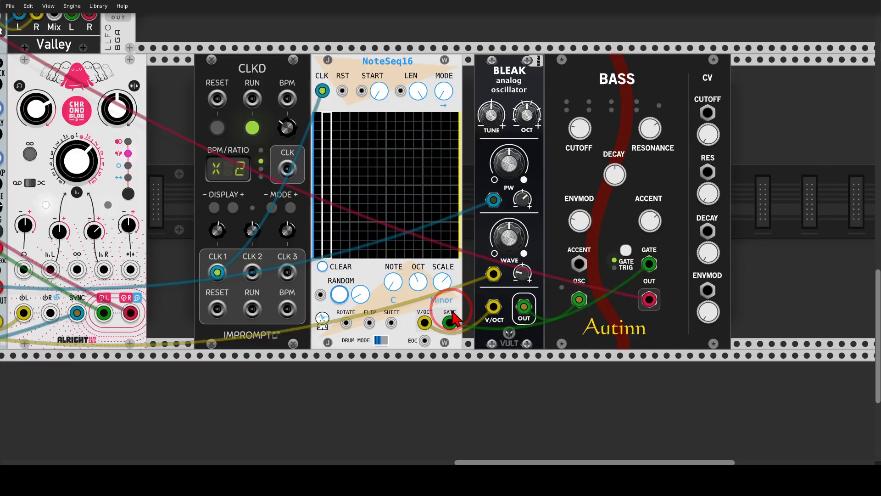
pyautogui.click(626, 251)
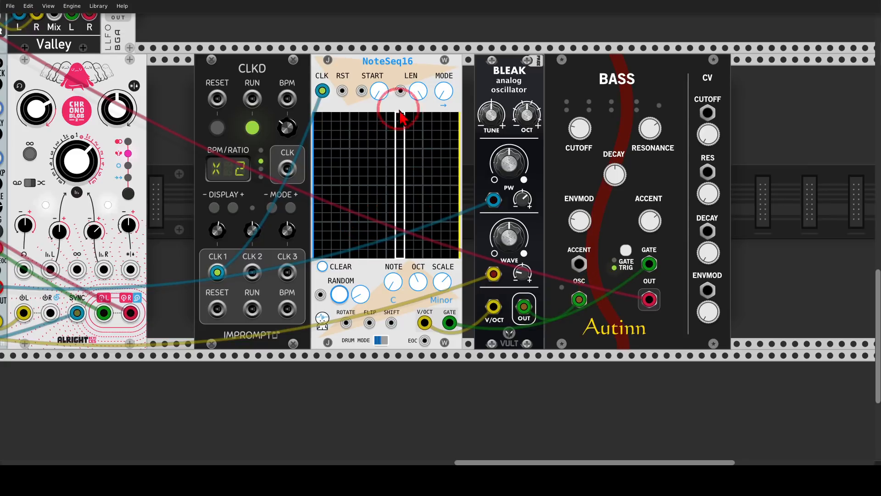
# Step: Set the NoteSeq16's length to 7 and octave to -1, and randomize its pattern until a new sequence is chosen
pyautogui.moveTo(418, 91); pyautogui.dragTo(441, 243)
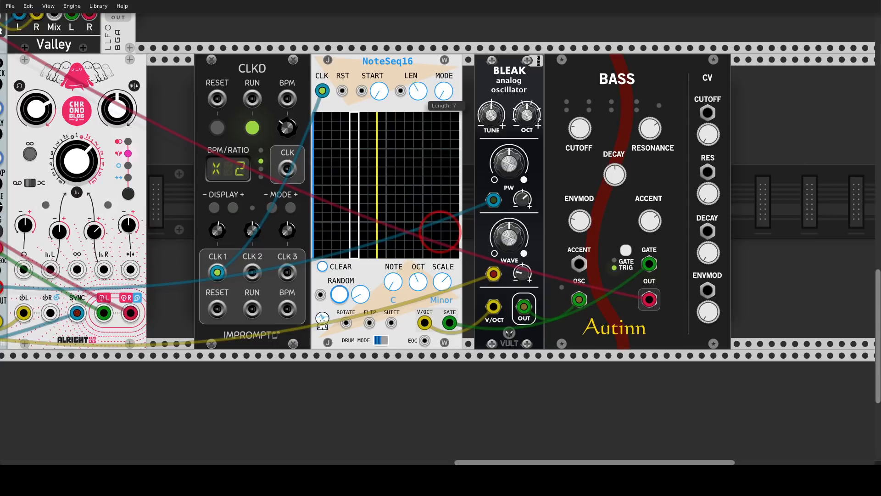
pyautogui.click(339, 294)
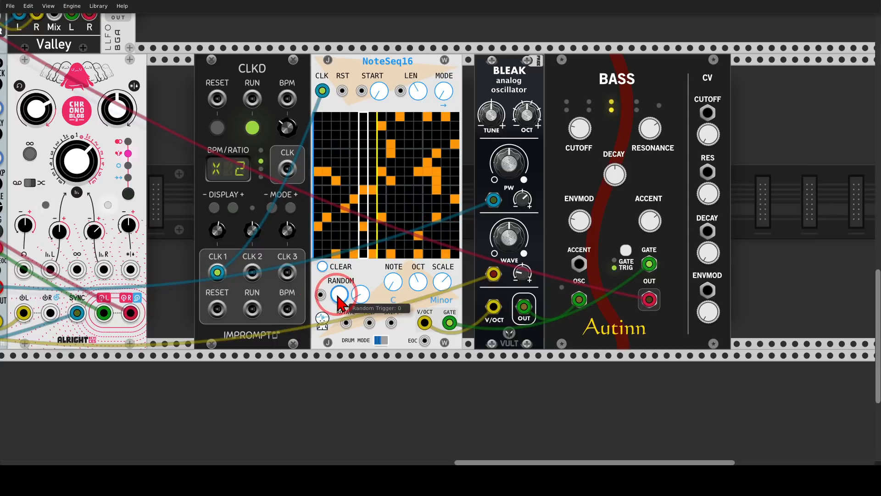
pyautogui.moveTo(418, 281); pyautogui.dragTo(439, 231)
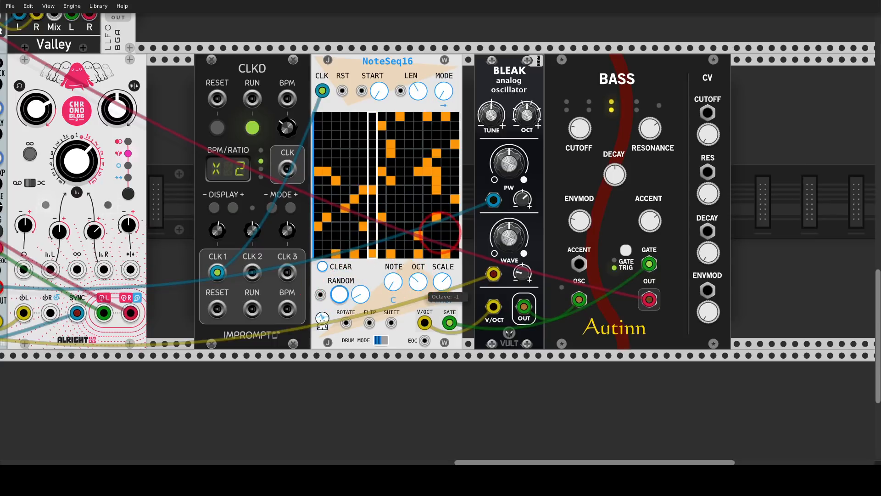
pyautogui.click(417, 284)
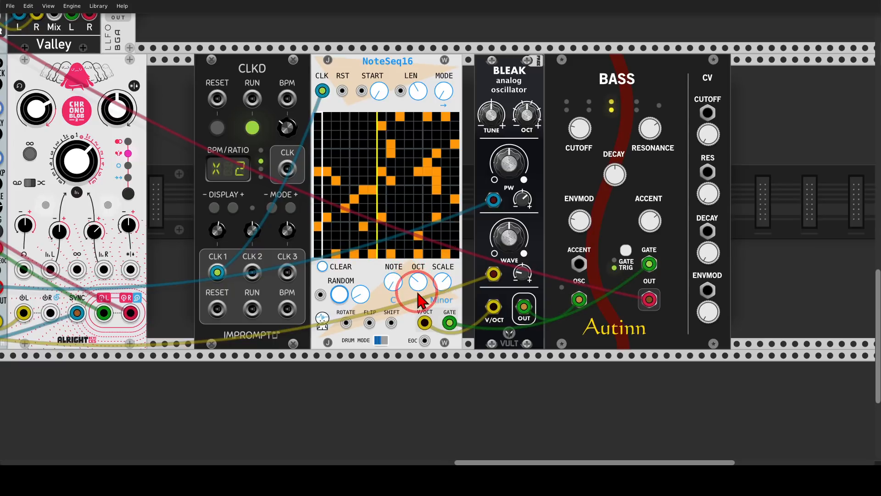
pyautogui.click(340, 294)
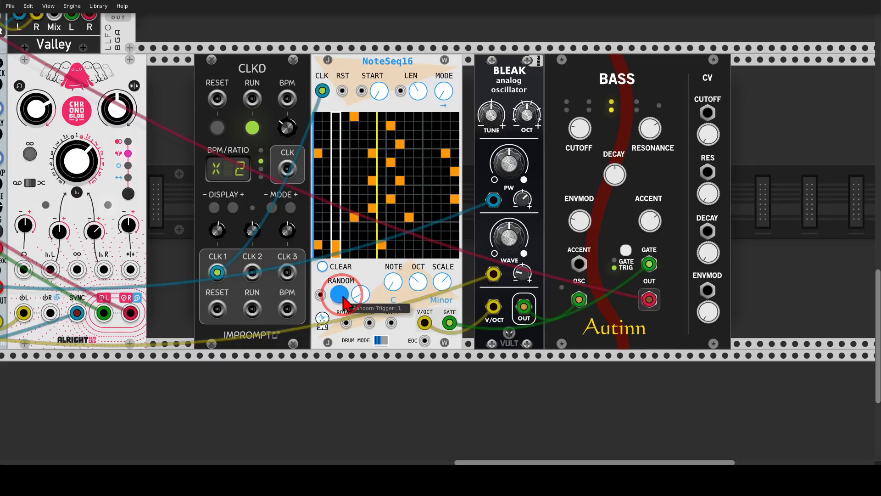
pyautogui.click(339, 294)
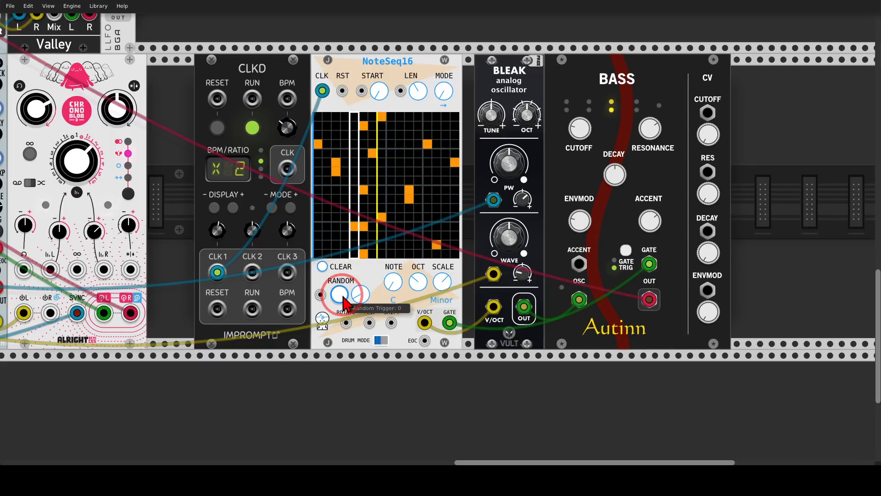
# Step: Move NoteSeq16, Bleak and Bass away from the Clkd and add an 8FACE directly before the NoteSeq16
pyautogui.scroll(-1, 344, 303)
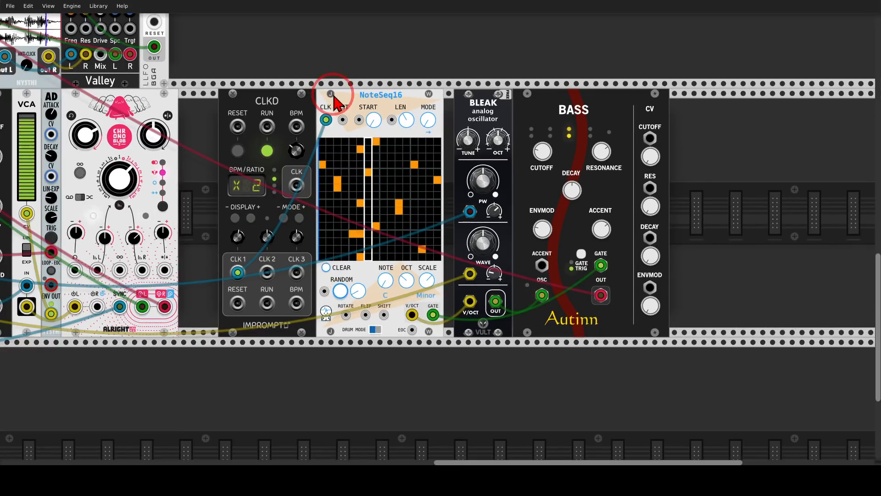
pyautogui.moveTo(340, 103); pyautogui.dragTo(418, 105)
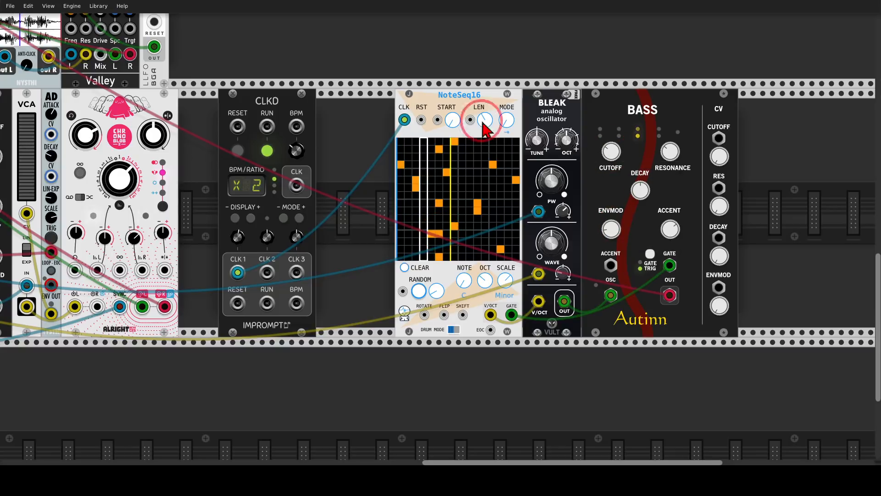
pyautogui.rightClick(383, 132)
pyautogui.write('8fa')
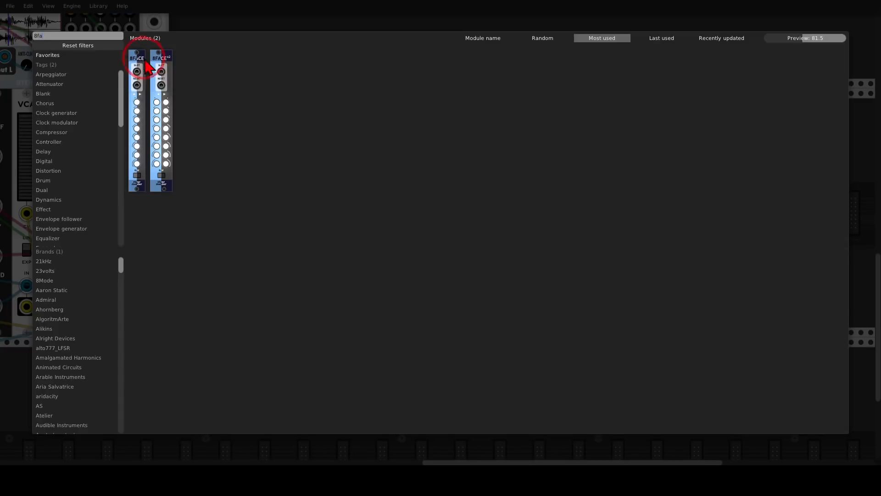
pyautogui.moveTo(139, 69); pyautogui.dragTo(381, 167)
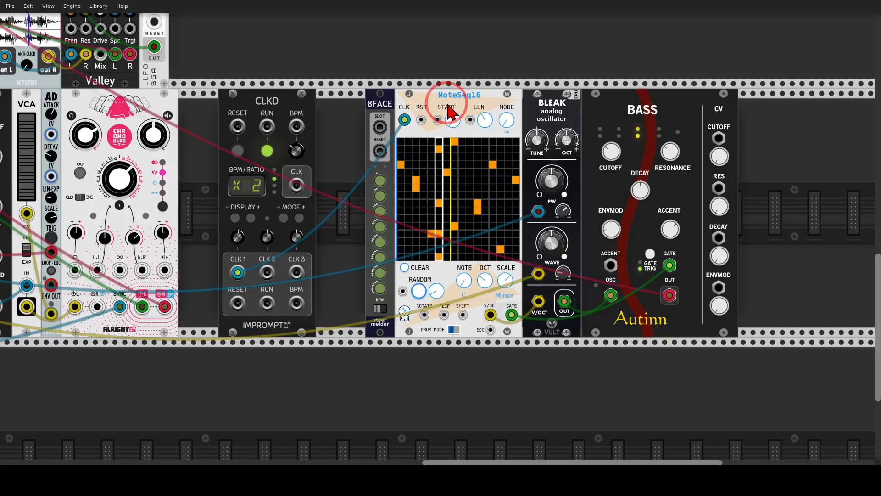
# Step: Set the 8FACE to control the module on its right side and switch it to write mode
pyautogui.rightClick(392, 99)
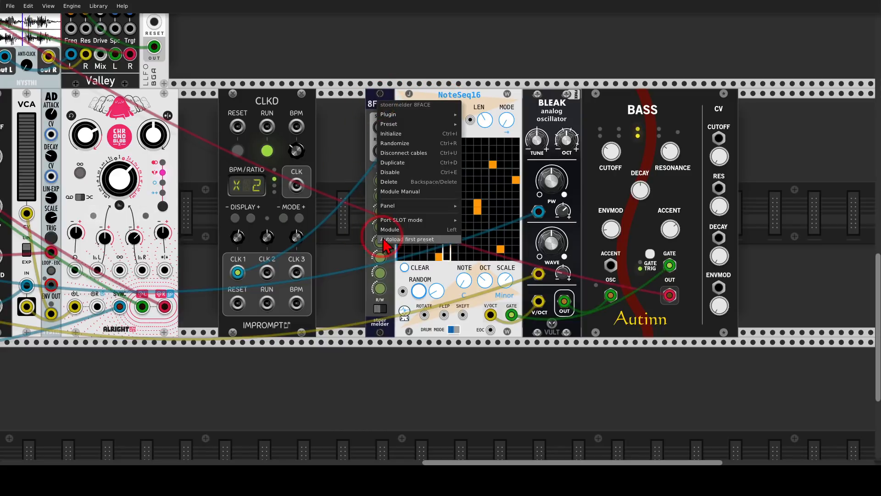
pyautogui.click(446, 230)
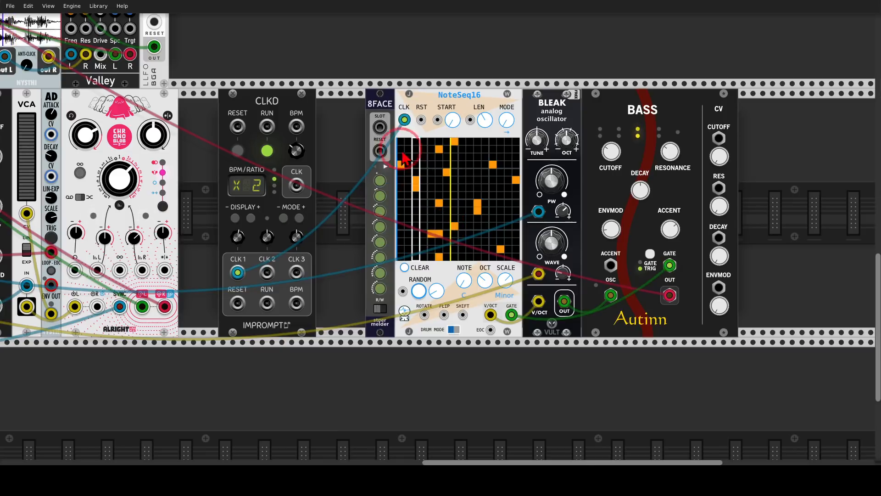
pyautogui.rightClick(379, 103)
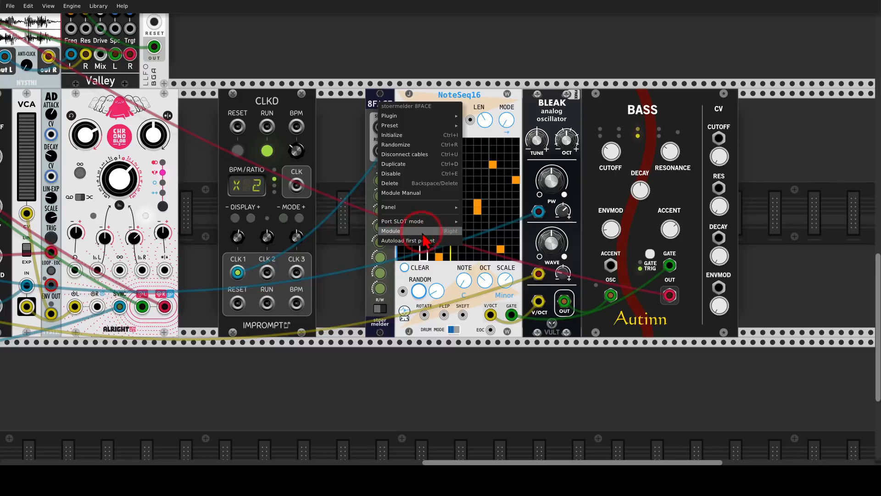
pyautogui.click(393, 241)
pyautogui.scroll(2, 405, 307)
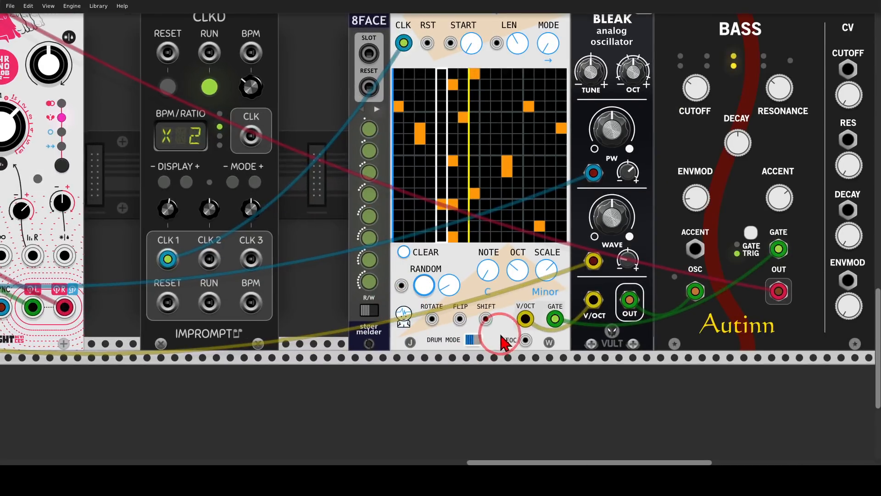
pyautogui.moveTo(502, 336); pyautogui.dragTo(441, 373)
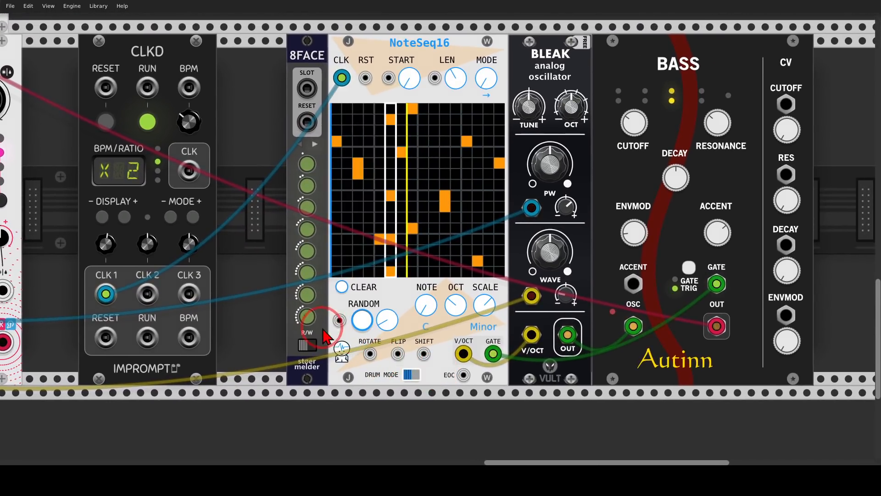
pyautogui.moveTo(323, 328)
pyautogui.mouseDown()
pyautogui.moveTo(304, 365)
pyautogui.moveTo(318, 327)
pyautogui.mouseUp()
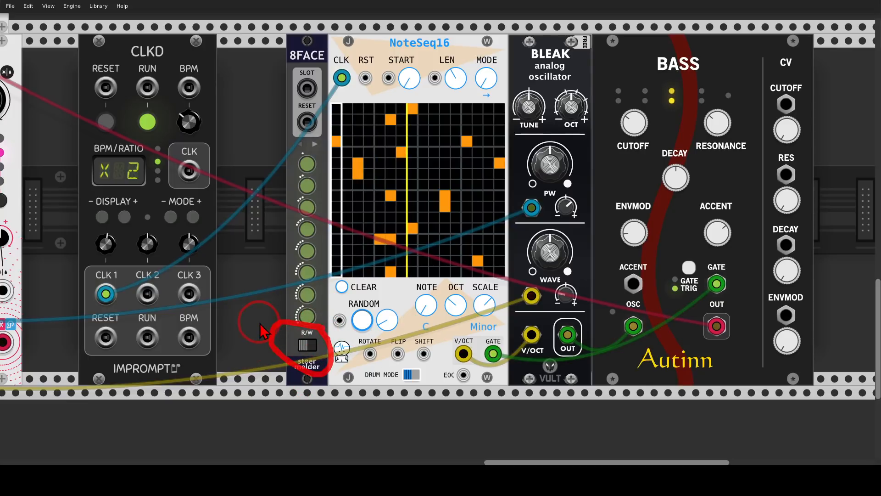
pyautogui.click(307, 344)
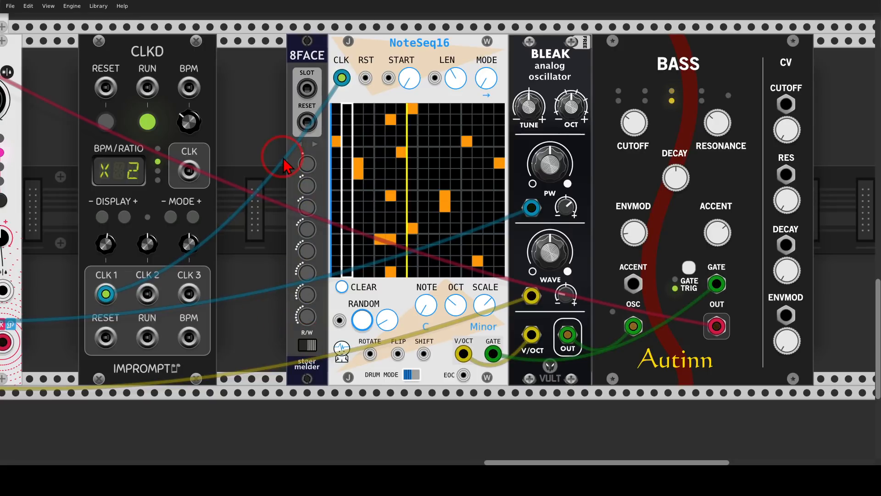
# Step: Store four NoteSeq16 patterns in 8FACE preset slots 1 to 4, randomizing the sequencer until a different pattern is chosen before each new slot
pyautogui.click(307, 170)
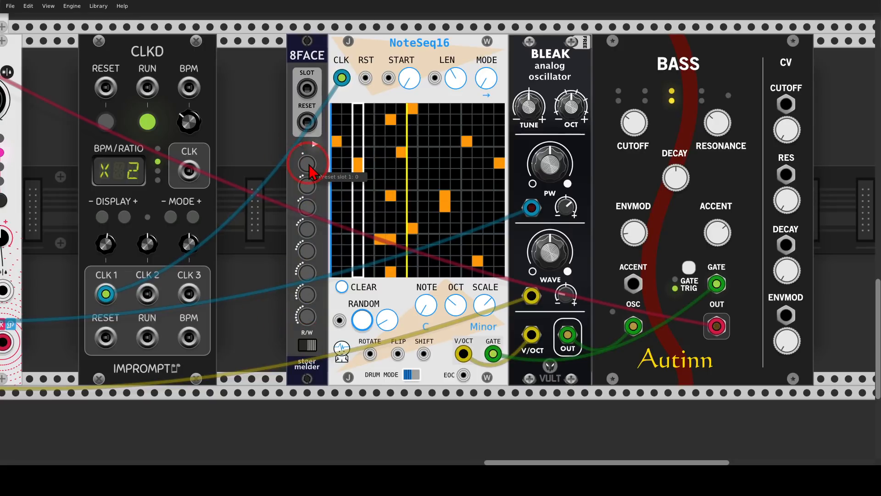
pyautogui.click(307, 164)
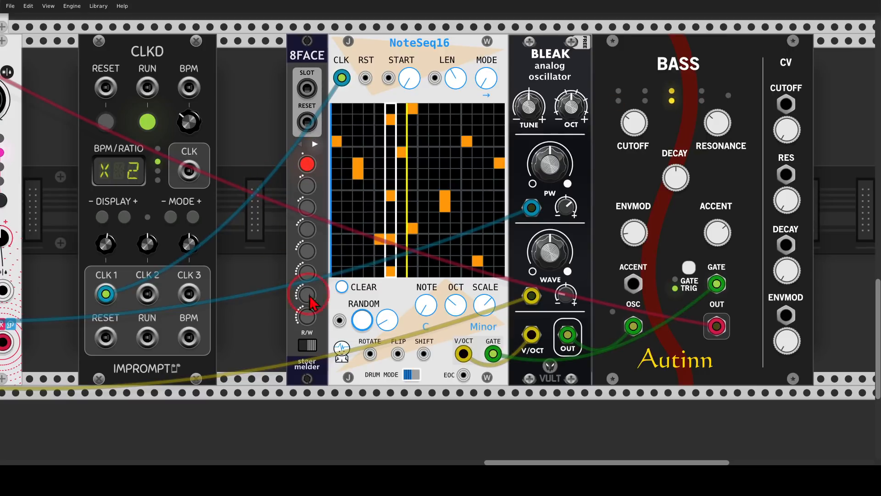
pyautogui.click(367, 324)
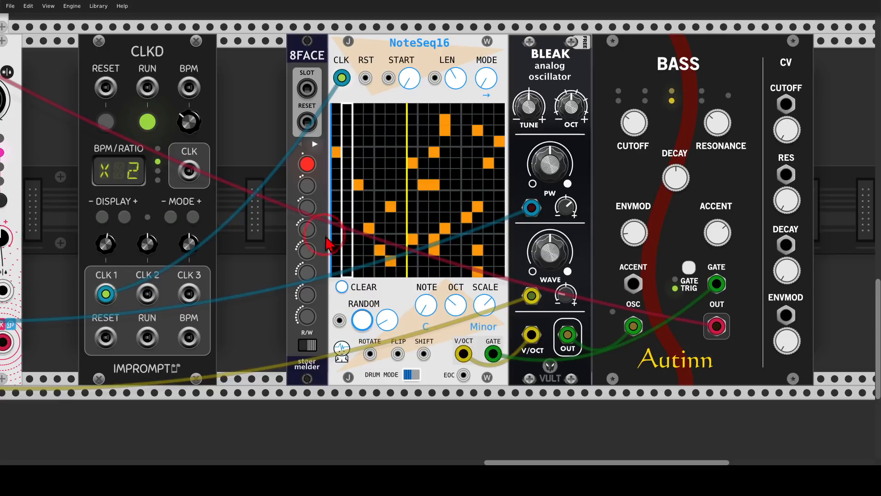
pyautogui.click(365, 326)
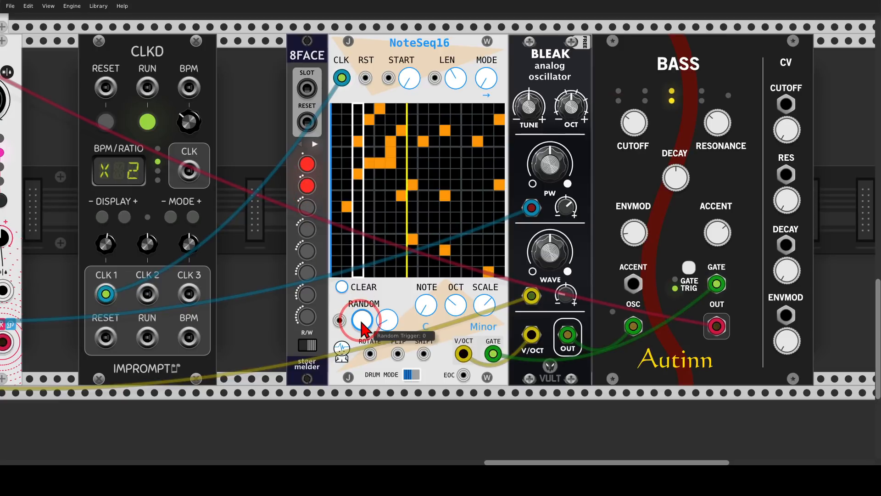
pyautogui.click(365, 326)
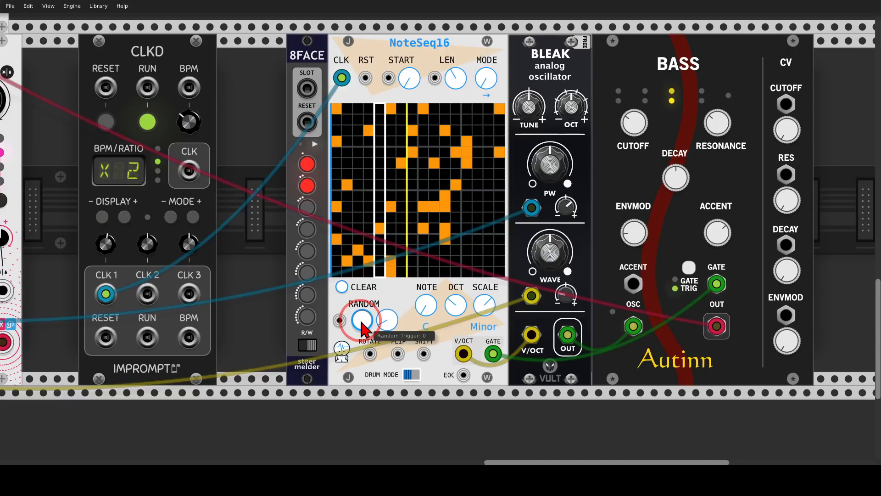
pyautogui.click(304, 215)
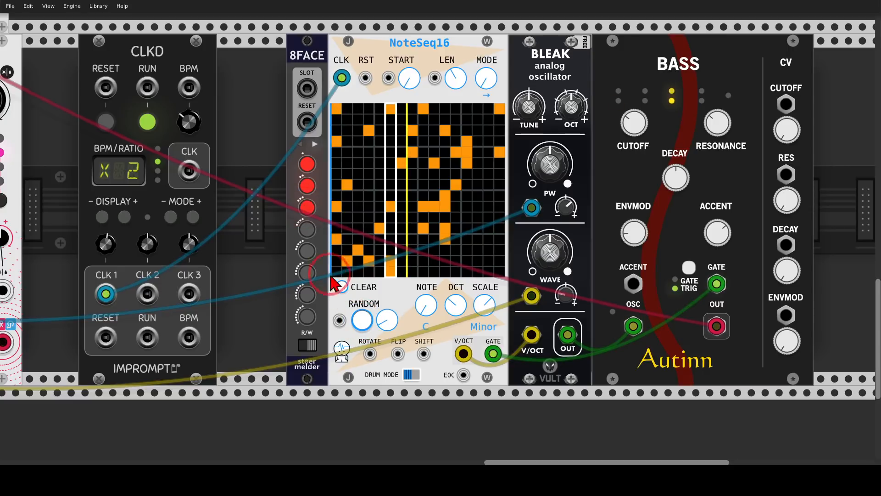
pyautogui.click(362, 321)
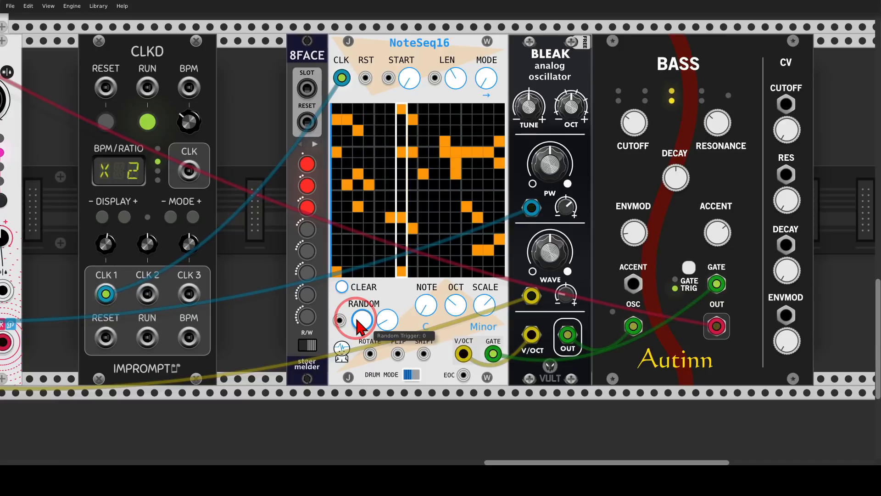
pyautogui.click(362, 320)
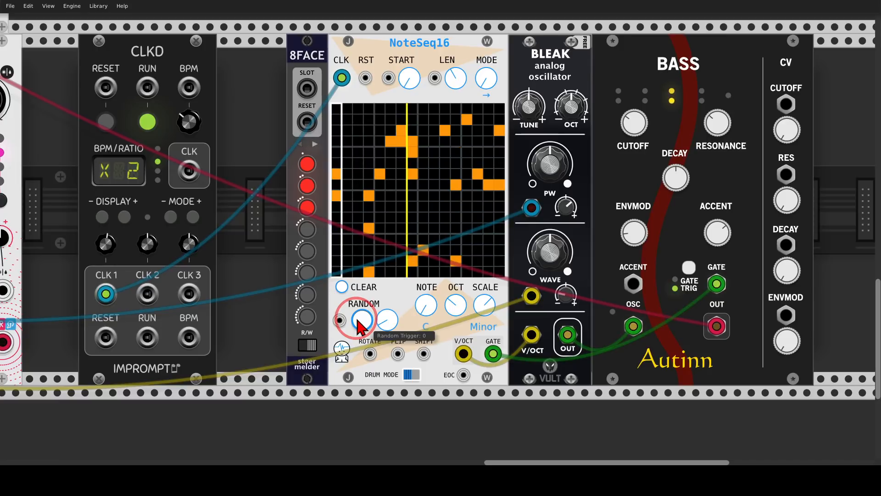
pyautogui.click(320, 241)
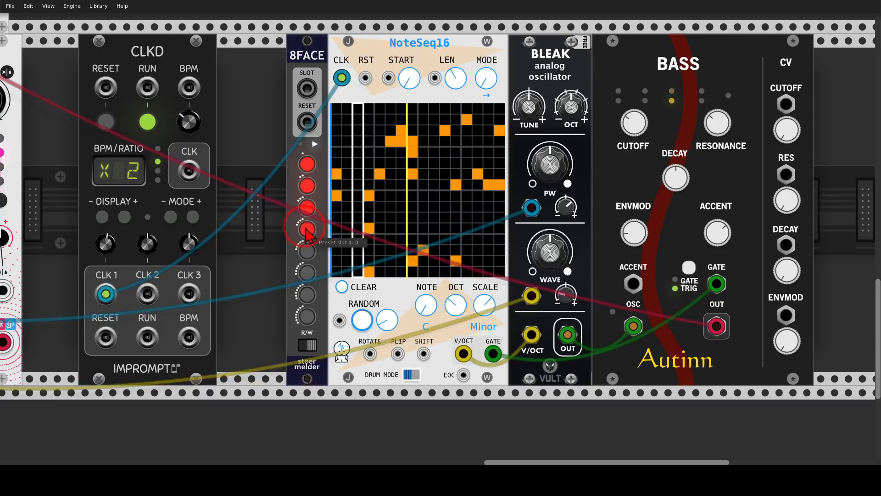
# Step: Switch the 8FACE back to read mode and limit its active preset slots to the first four
pyautogui.click(308, 345)
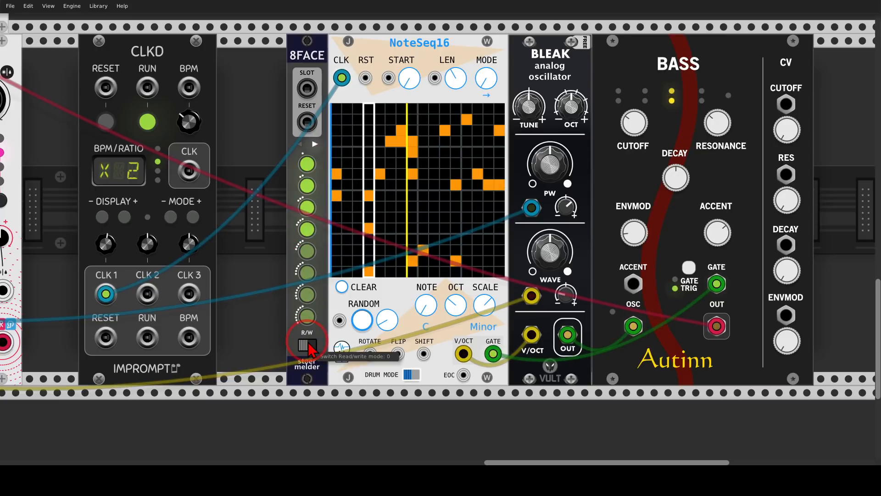
pyautogui.click(307, 274)
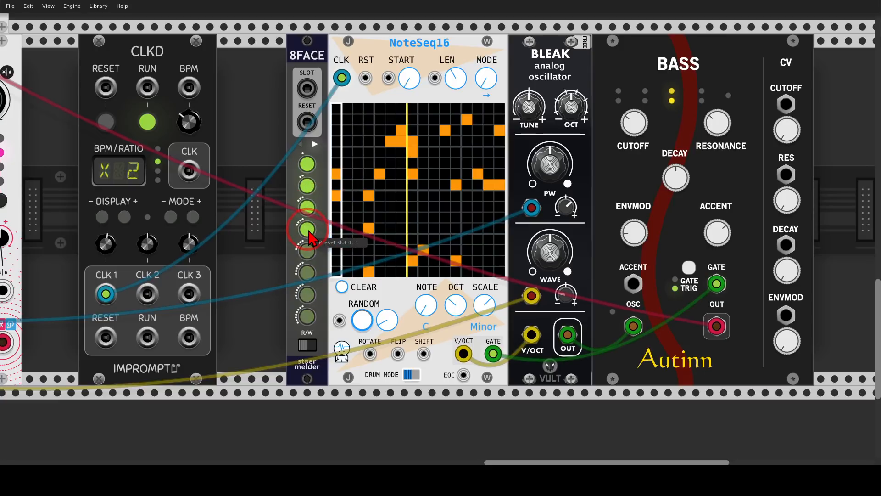
pyautogui.click(294, 217)
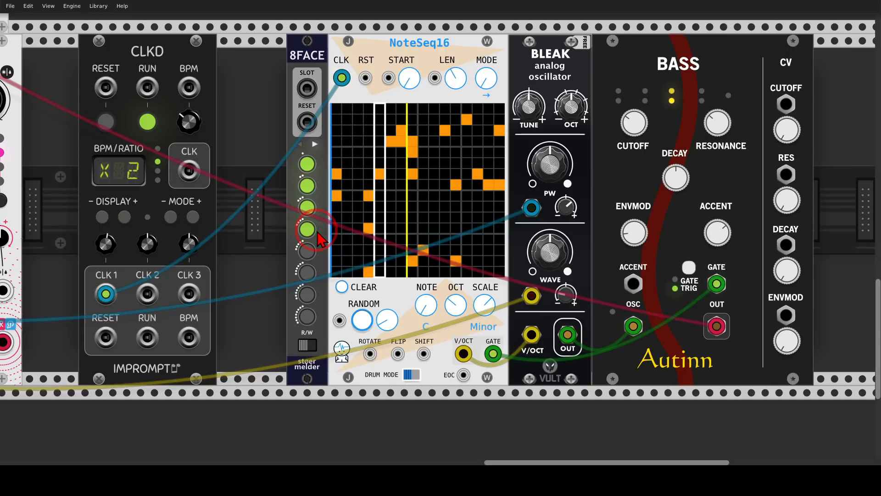
# Step: Set the Clkd's Clk 2 ratio to /16 and patch CLK 2 into the 8FACE's SLOT and the NoteSeq16's RST inputs
pyautogui.moveTo(147, 244); pyautogui.dragTo(440, 235)
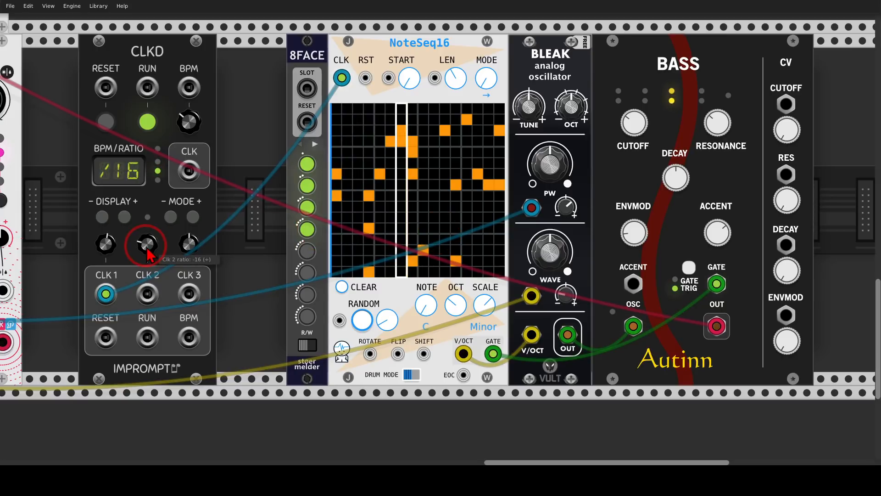
pyautogui.click(304, 188)
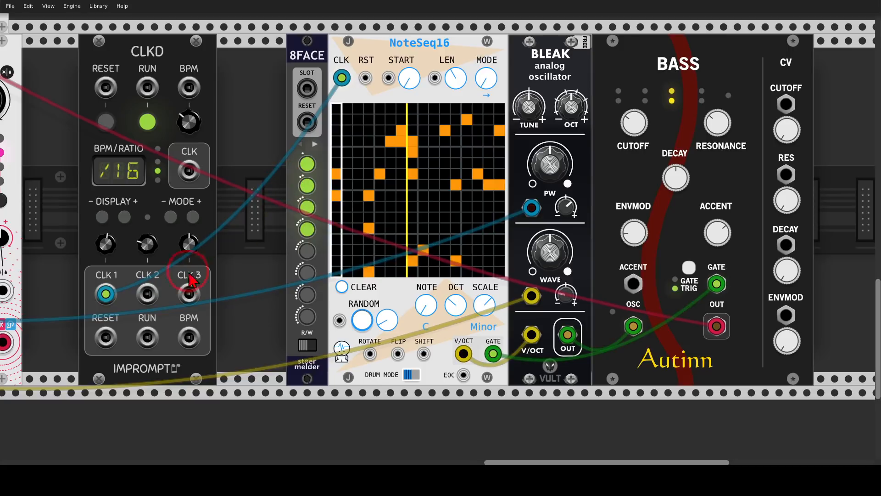
pyautogui.click(305, 189)
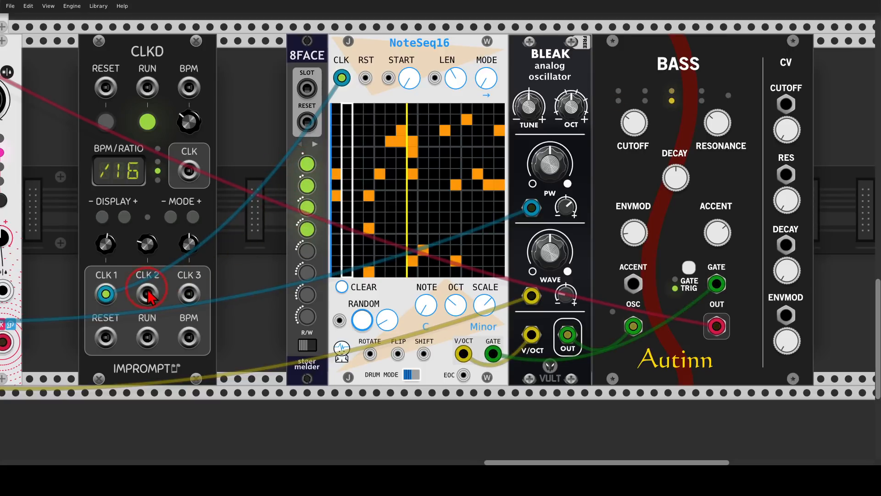
pyautogui.moveTo(146, 293)
pyautogui.mouseDown()
pyautogui.moveTo(306, 88)
pyautogui.moveTo(298, 161)
pyautogui.moveTo(147, 293)
pyautogui.mouseUp()
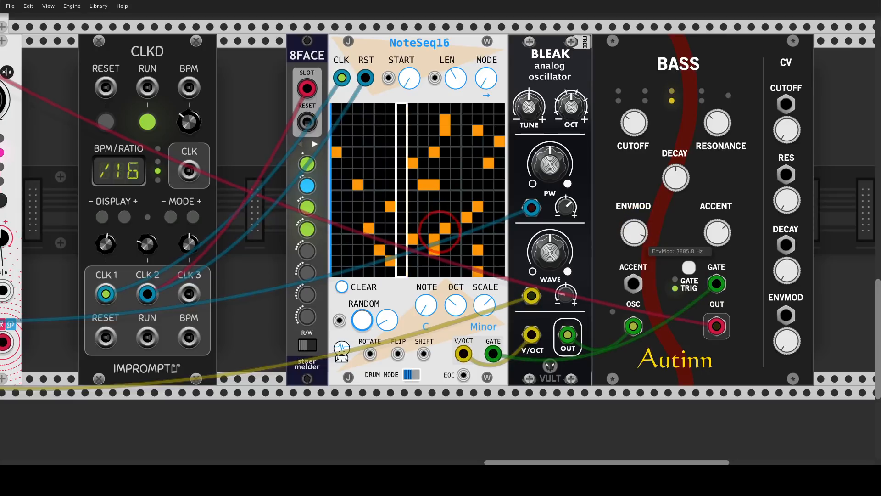
# Step: Adjust the third Bass's EnvMod, and move the 8FACE, NoteSeq16, Bleak and Bass back against the Clkd
pyautogui.moveTo(641, 228); pyautogui.dragTo(641, 316)
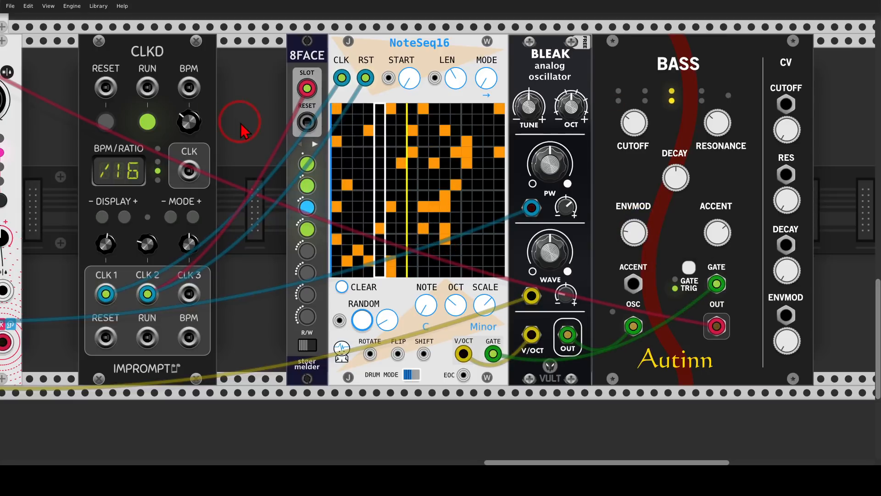
pyautogui.scroll(-2, 251, 132)
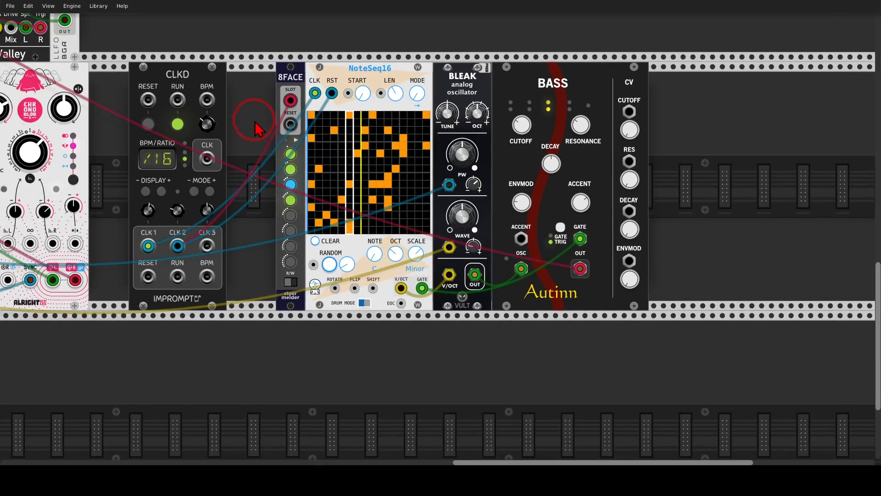
pyautogui.moveTo(590, 80); pyautogui.dragTo(546, 82)
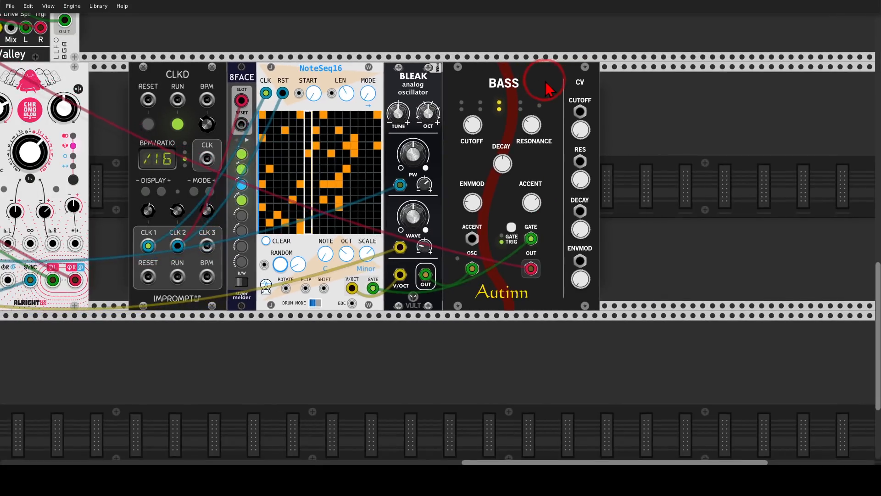
pyautogui.scroll(-2, 408, 99)
pyautogui.moveTo(365, 59); pyautogui.dragTo(324, 89)
pyautogui.scroll(1, 338, 172)
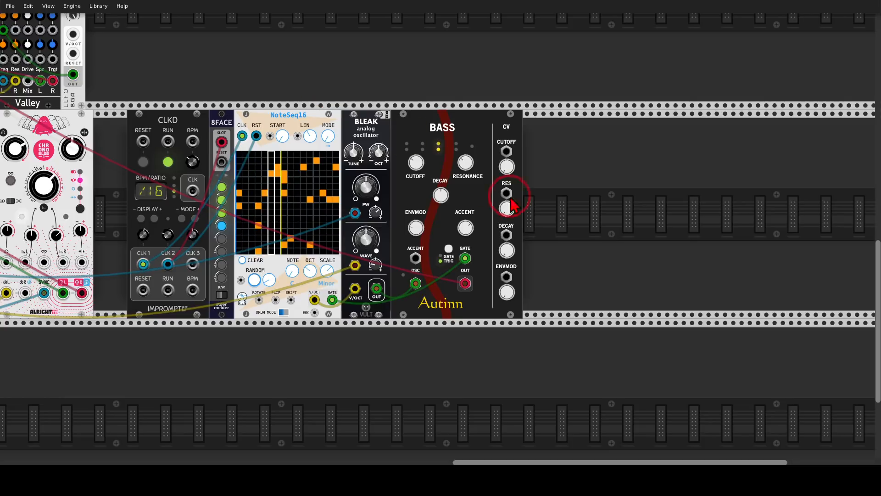
# Step: Add a LALA module directly after the third Bass
pyautogui.rightClick(543, 212)
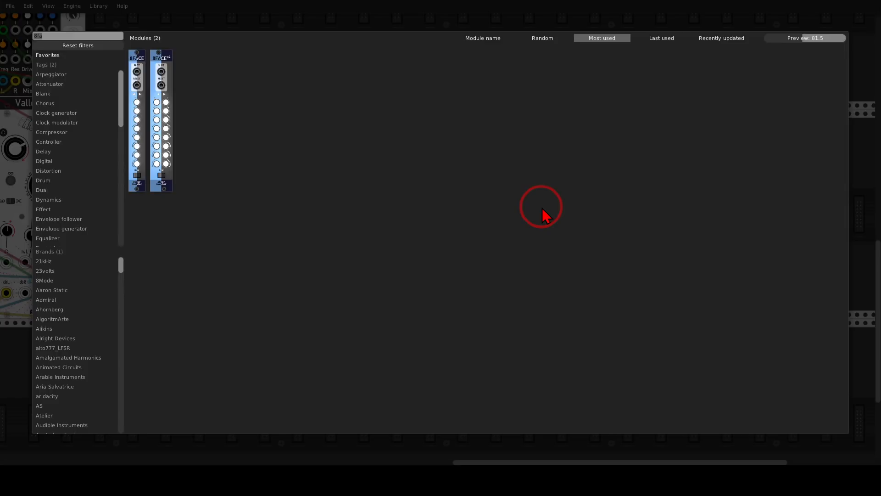
pyautogui.write('lala')
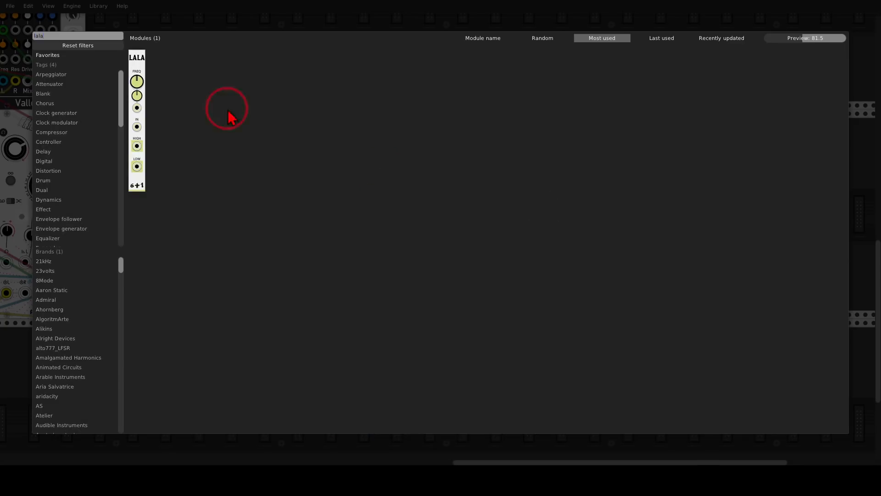
pyautogui.click(140, 64)
pyautogui.scroll(2, 576, 222)
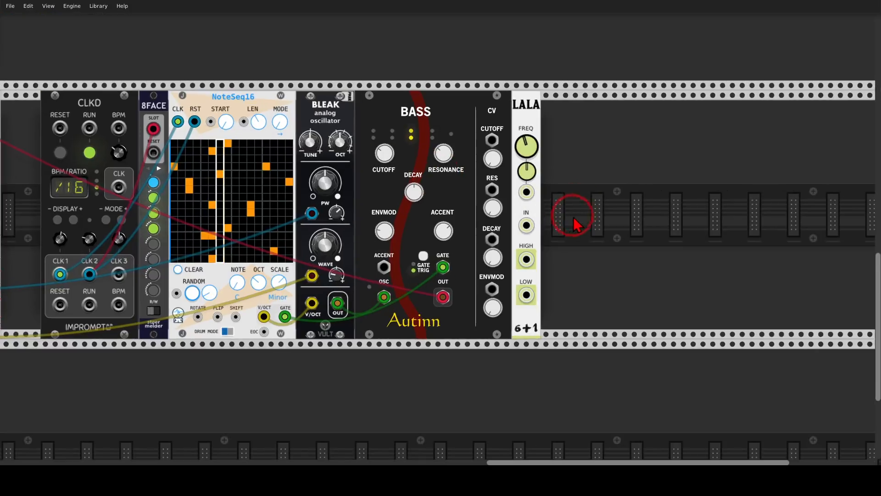
pyautogui.scroll(1, 576, 223)
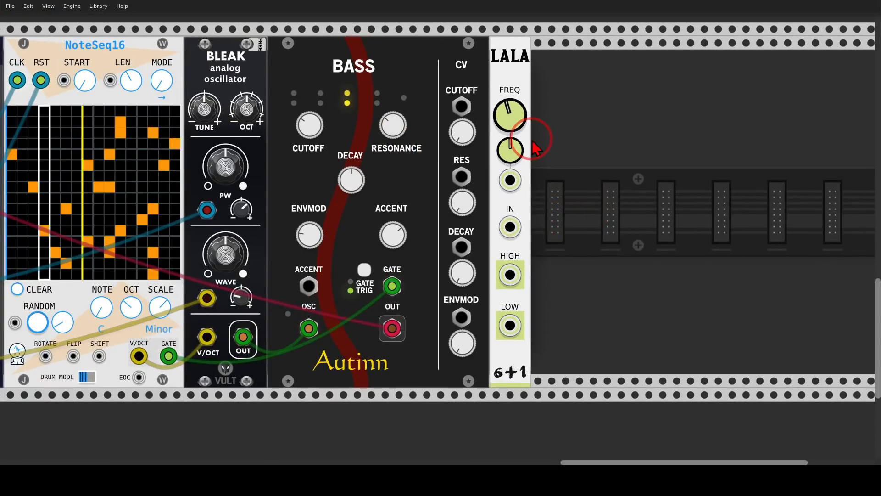
# Step: Patch the third Bass's OUT into LALA's IN and set the LALA's crossover frequency to about 970 Hz
pyautogui.moveTo(529, 247)
pyautogui.mouseDown()
pyautogui.moveTo(528, 296)
pyautogui.moveTo(496, 349)
pyautogui.moveTo(541, 321)
pyautogui.moveTo(533, 299)
pyautogui.mouseUp()
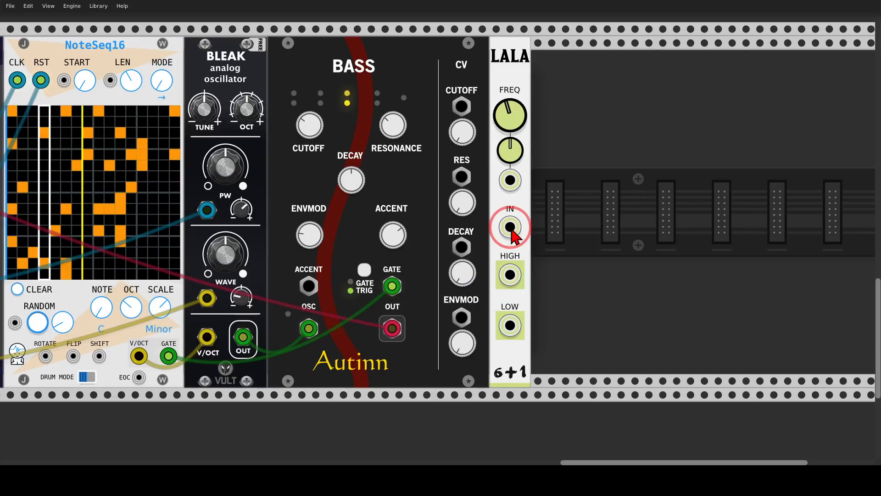
pyautogui.moveTo(511, 228); pyautogui.dragTo(391, 328)
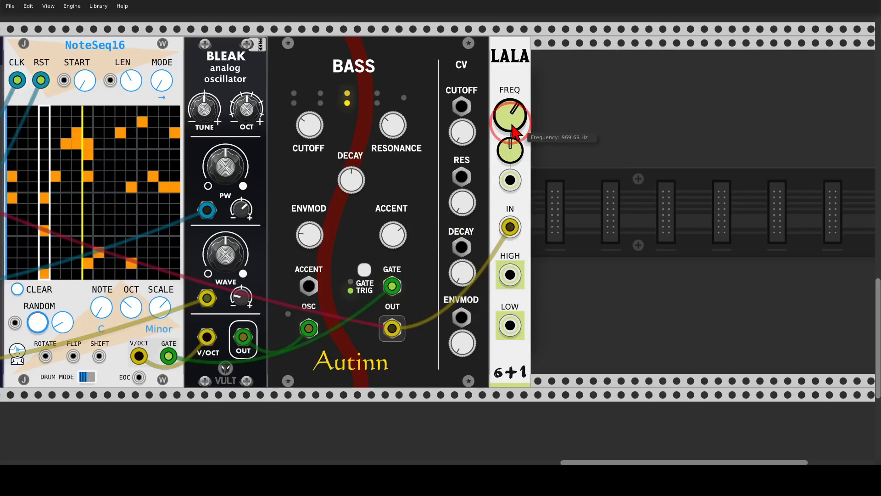
pyautogui.moveTo(524, 246)
pyautogui.mouseDown()
pyautogui.moveTo(492, 281)
pyautogui.moveTo(532, 252)
pyautogui.moveTo(526, 241)
pyautogui.mouseUp()
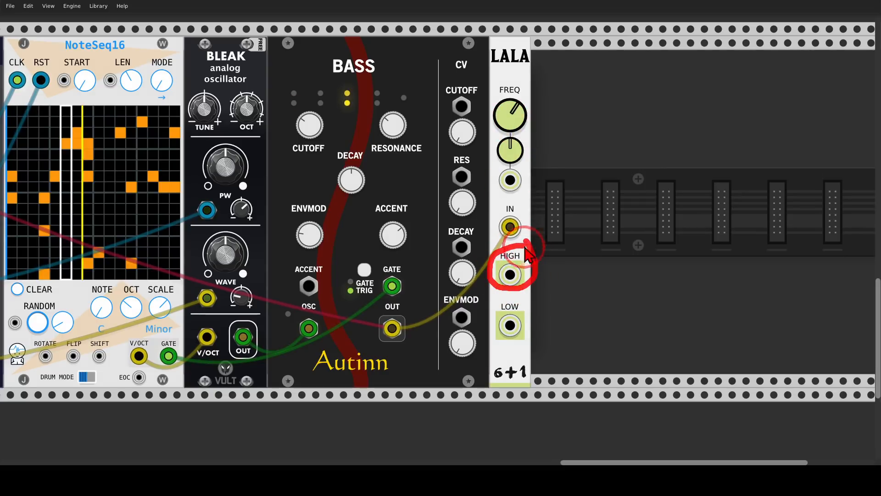
pyautogui.moveTo(521, 296)
pyautogui.mouseDown()
pyautogui.moveTo(499, 301)
pyautogui.moveTo(505, 344)
pyautogui.mouseUp()
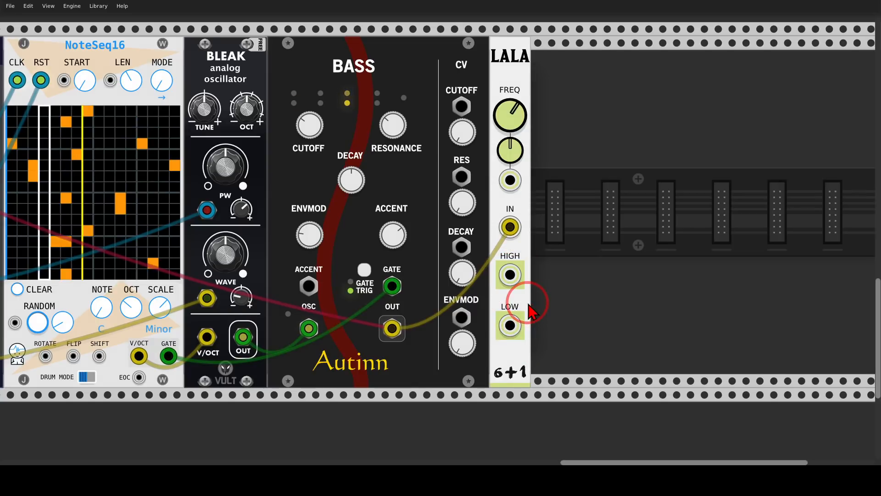
# Step: Add a second Chronoblob2 directly after the LALA and patch the Clkd's master CLK output into its SYNC input
pyautogui.rightClick(541, 265)
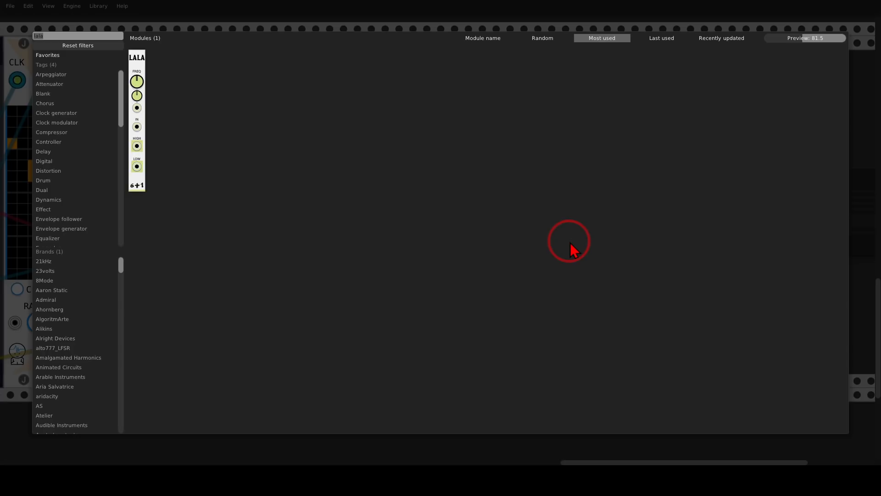
pyautogui.write('blob')
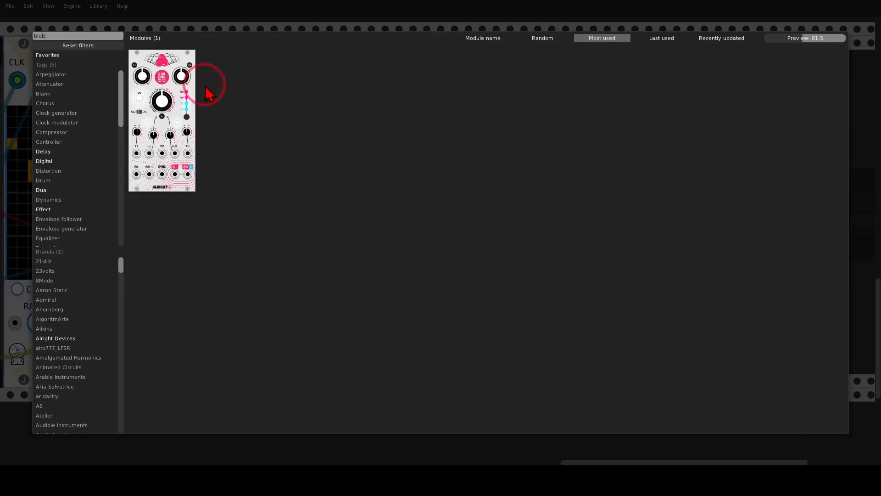
pyautogui.click(158, 58)
pyautogui.scroll(-2, 478, 159)
pyautogui.moveTo(574, 288); pyautogui.dragTo(92, 167)
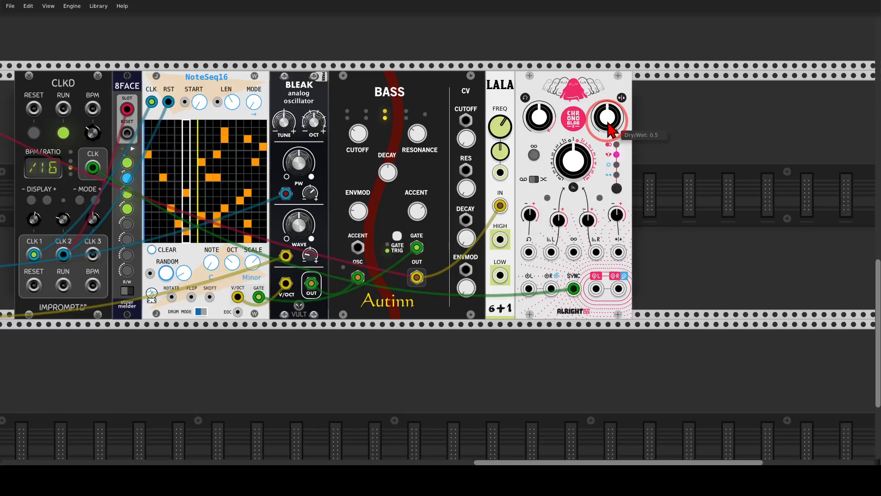
# Step: Set the new Chronoblob2's Dry/Wet to 1 and turn up its feedback and right time-modulation knobs
pyautogui.moveTo(607, 117); pyautogui.dragTo(438, 223)
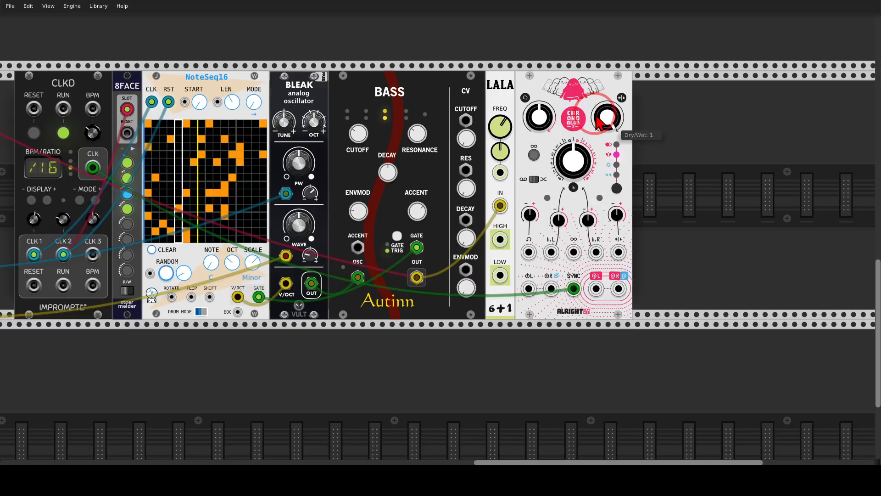
pyautogui.moveTo(541, 118)
pyautogui.mouseDown()
pyautogui.moveTo(440, 230)
pyautogui.moveTo(545, 124)
pyautogui.mouseUp()
pyautogui.moveTo(588, 221); pyautogui.dragTo(602, 240)
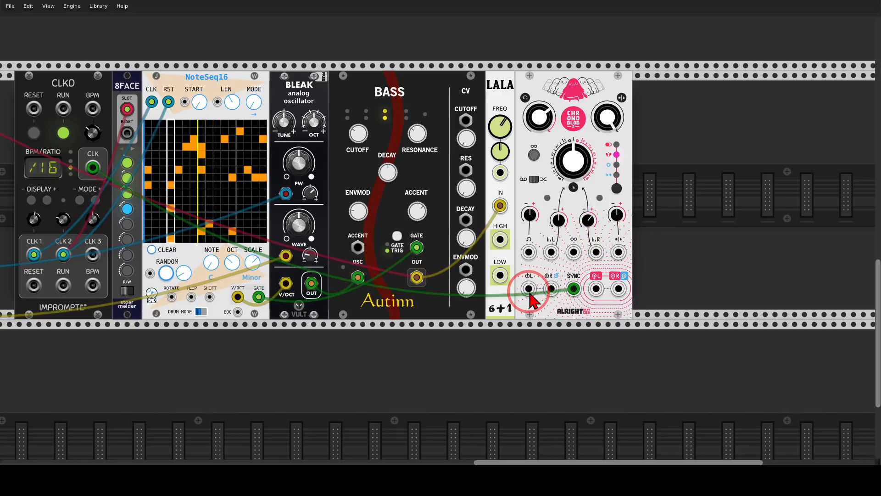
# Step: Patch the LALA's HIGH output into the new Chronoblob2's left input
pyautogui.moveTo(531, 294)
pyautogui.mouseDown()
pyautogui.moveTo(522, 257)
pyautogui.moveTo(486, 219)
pyautogui.moveTo(511, 241)
pyautogui.moveTo(528, 284)
pyautogui.mouseUp()
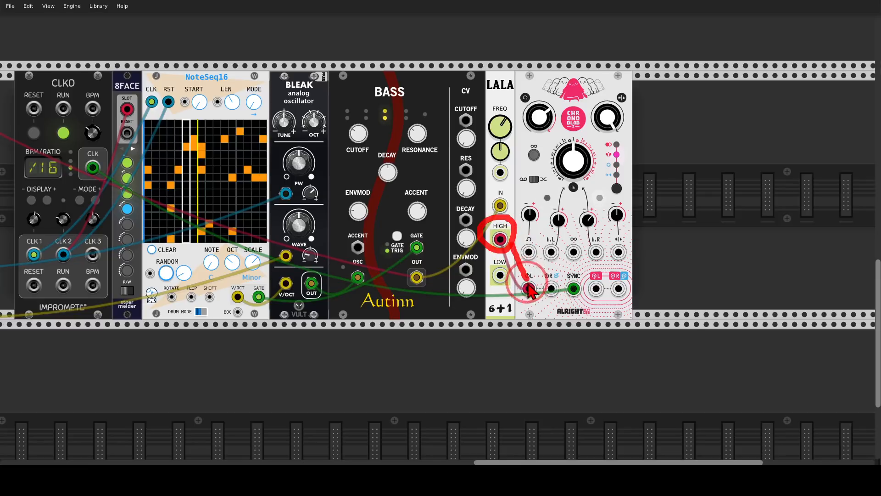
pyautogui.scroll(-2, 599, 288)
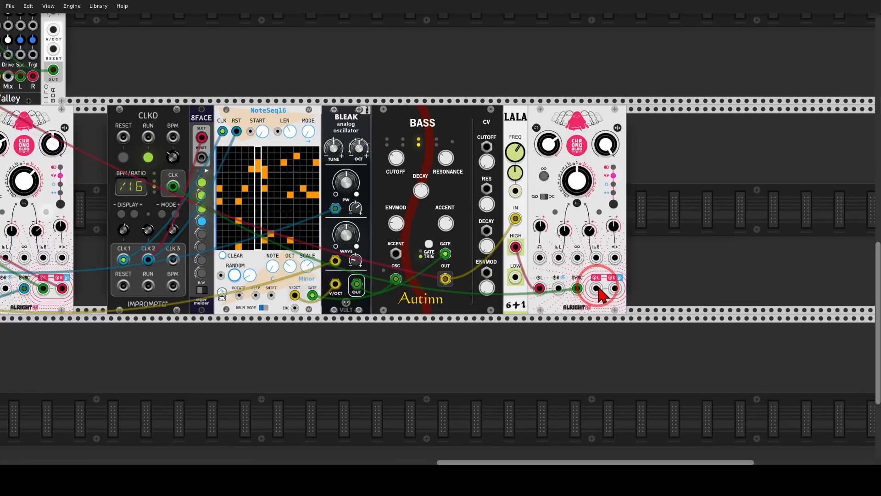
# Step: Patch the left and right outputs of the Chronoblob2 beside the LALA into the MixMaster's track 5 inputs
pyautogui.moveTo(598, 288); pyautogui.dragTo(52, 52)
pyautogui.moveTo(52, 67); pyautogui.dragTo(380, 113)
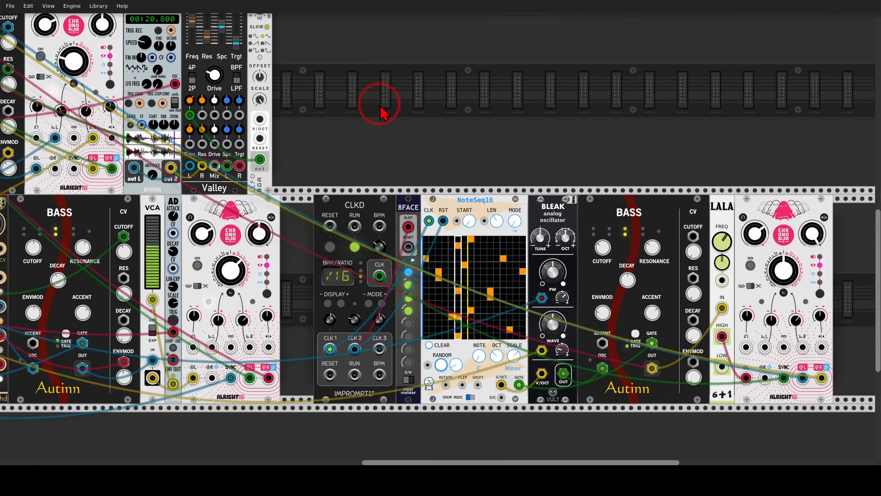
pyautogui.moveTo(343, 70); pyautogui.dragTo(779, 341)
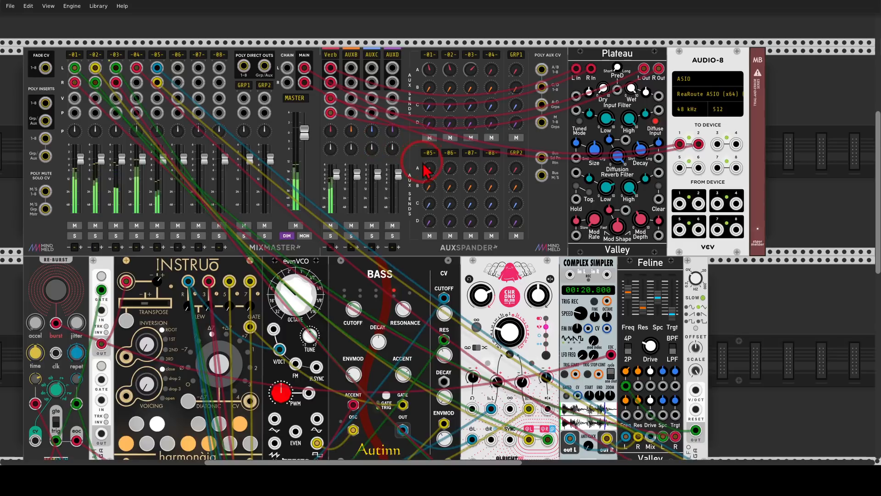
# Step: Set the gain adjustment of MixMaster track 4 to about 3.2 dB
pyautogui.scroll(-2, 696, 317)
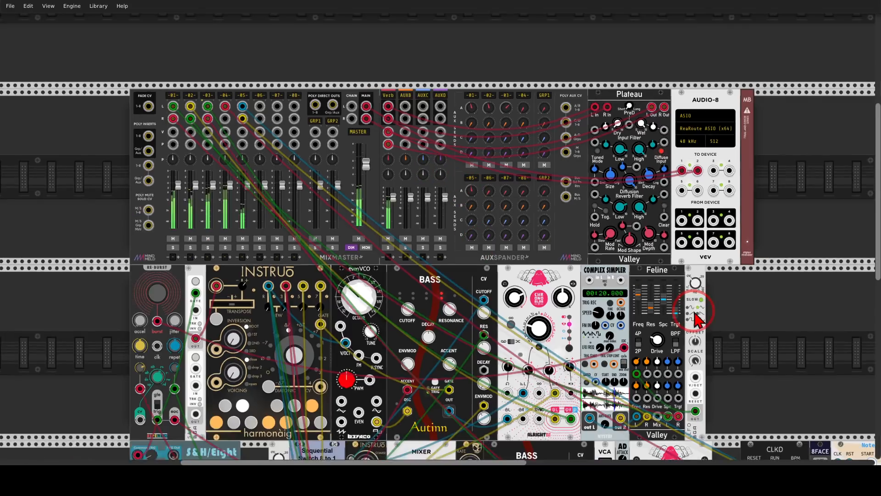
pyautogui.scroll(-2, 697, 317)
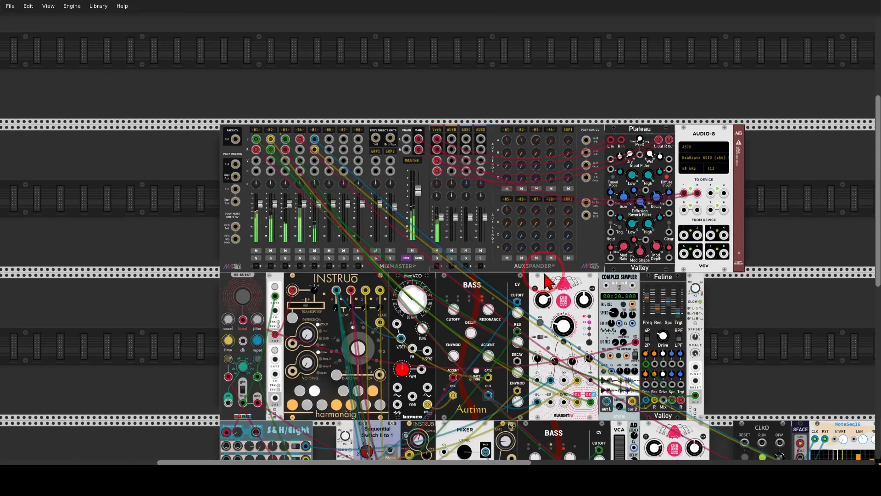
pyautogui.rightClick(300, 131)
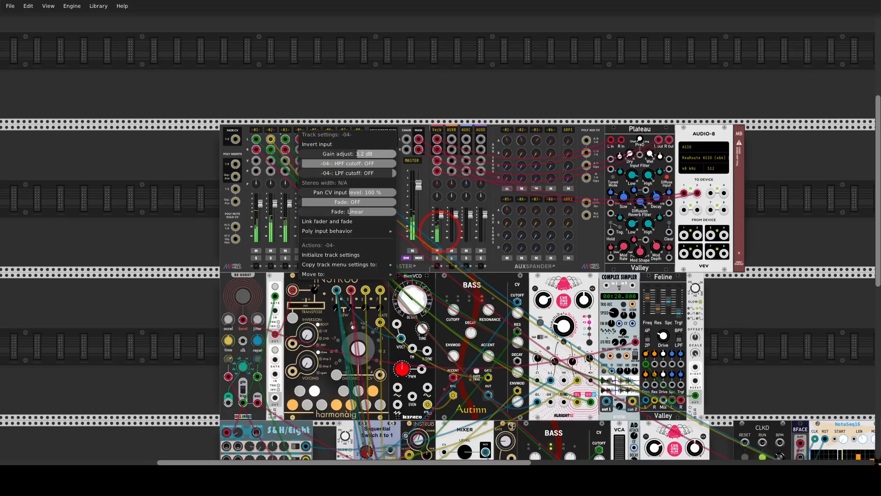
pyautogui.click(296, 95)
# Step: Set the third Bass's envelope modulation to about 3270 Hz and adjust its resonance and cutoff
pyautogui.moveTo(757, 364); pyautogui.dragTo(344, 135)
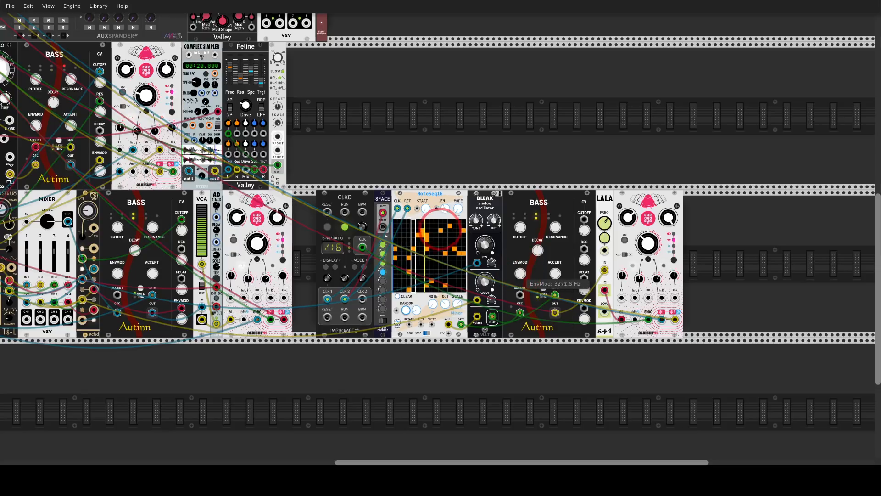
pyautogui.moveTo(520, 273); pyautogui.dragTo(520, 271)
pyautogui.moveTo(555, 227); pyautogui.dragTo(520, 218)
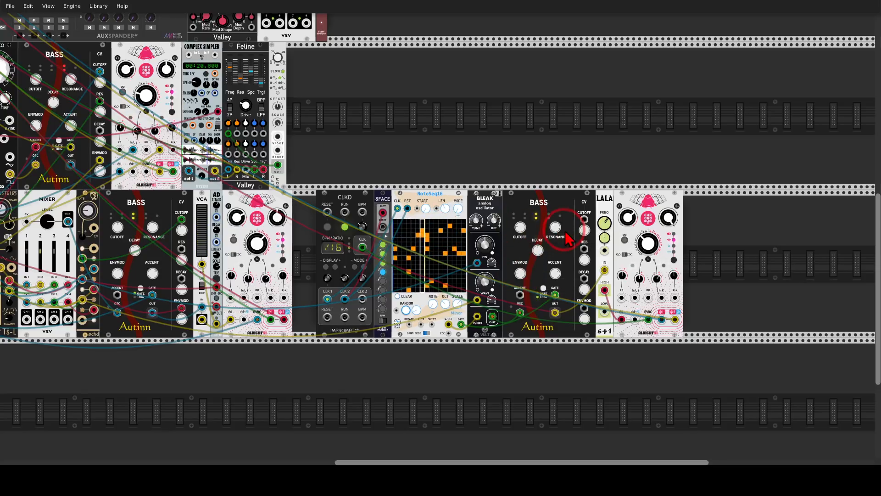
pyautogui.moveTo(555, 224); pyautogui.dragTo(555, 227)
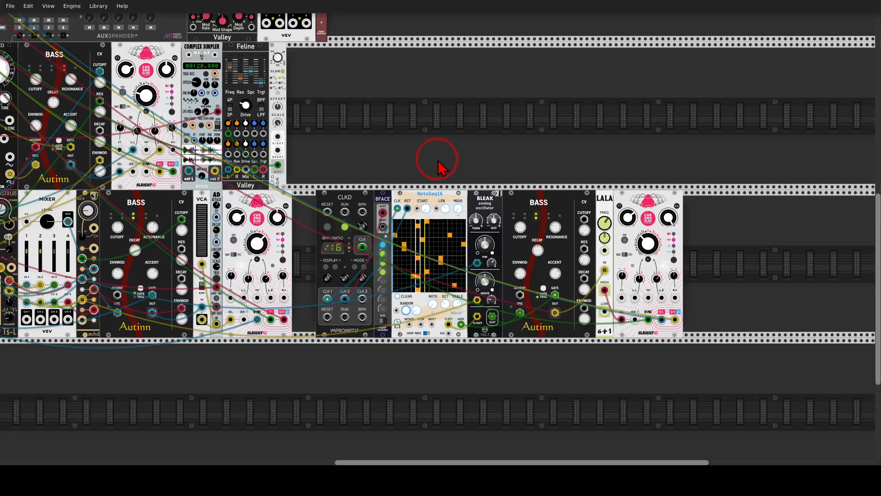
pyautogui.moveTo(520, 227); pyautogui.dragTo(439, 236)
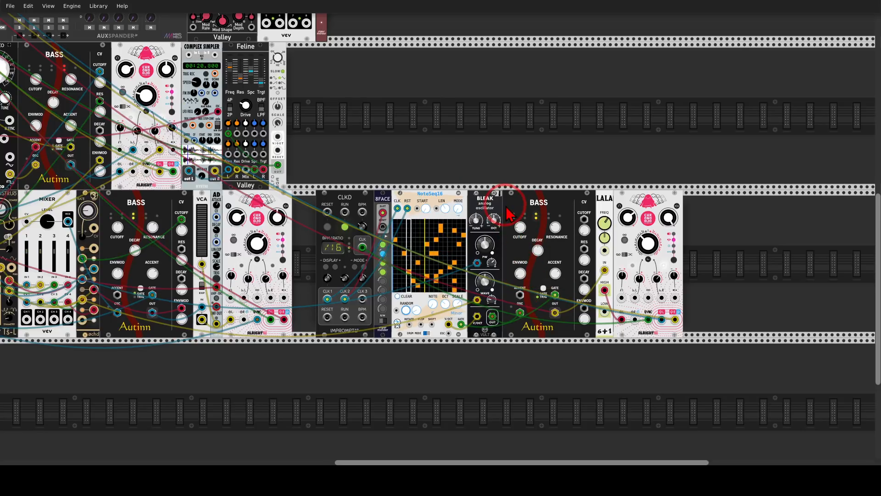
# Step: Add a Basal oscillator directly after the Chronoblob2 that follows the LALA
pyautogui.rightClick(684, 236)
pyautogui.write('ba')
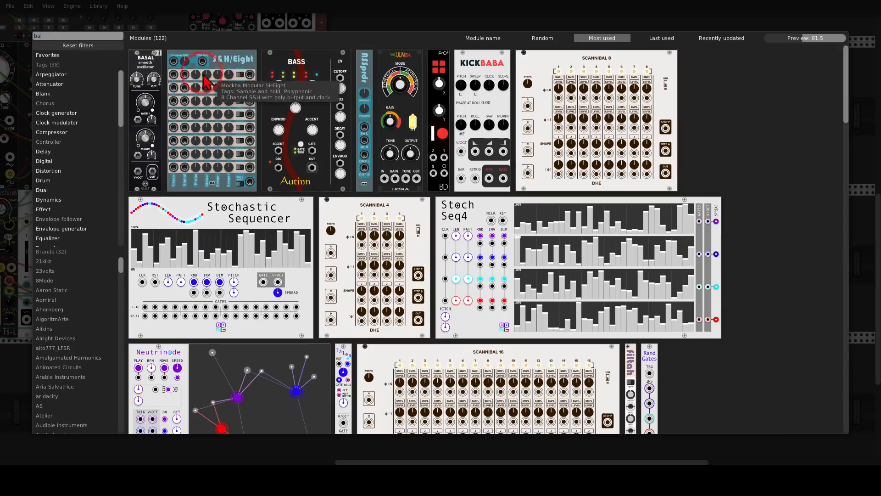
pyautogui.moveTo(154, 82); pyautogui.dragTo(668, 245)
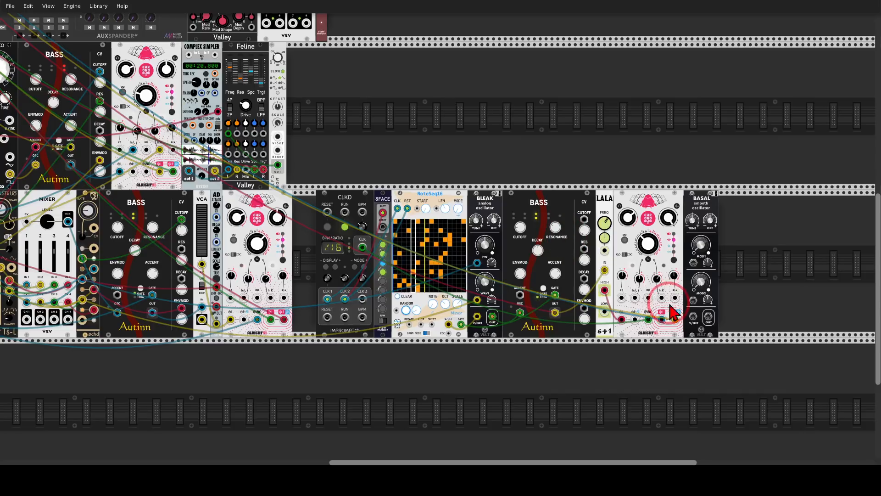
# Step: Patch the Basal between the NoteSeq16's V/OCT output and MixMaster track 6's left input, and lower its octave
pyautogui.moveTo(692, 316)
pyautogui.mouseDown()
pyautogui.moveTo(646, 358)
pyautogui.moveTo(448, 326)
pyautogui.moveTo(447, 340)
pyautogui.moveTo(539, 362)
pyautogui.moveTo(671, 334)
pyautogui.moveTo(159, 125)
pyautogui.moveTo(5, 19)
pyautogui.moveTo(124, 185)
pyautogui.moveTo(204, 144)
pyautogui.mouseUp()
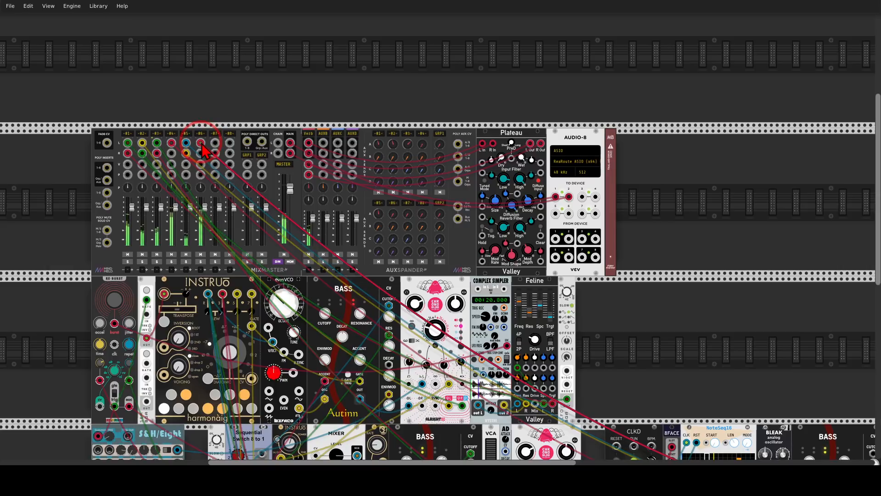
pyautogui.moveTo(670, 335); pyautogui.dragTo(318, 124)
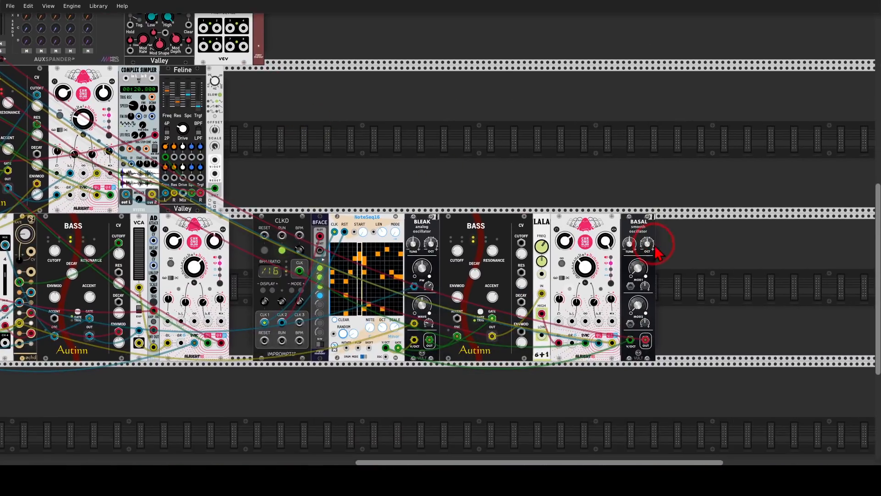
pyautogui.moveTo(647, 244); pyautogui.dragTo(647, 251)
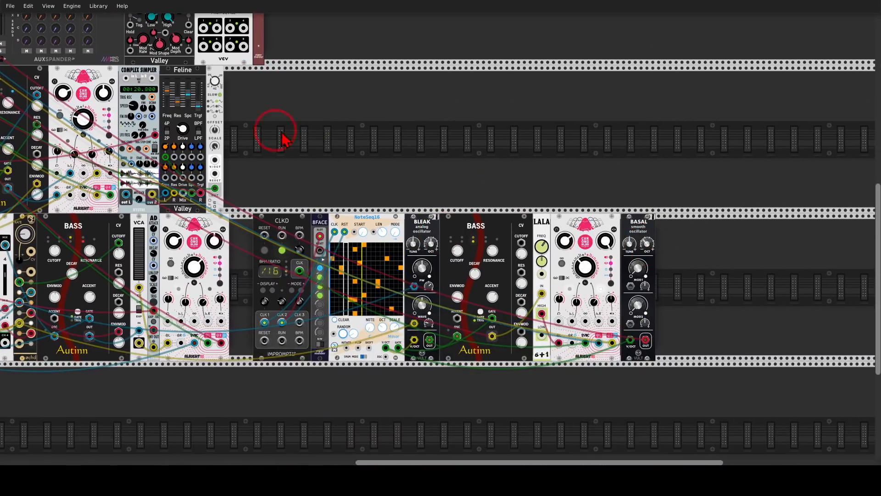
# Step: Unmute MixMaster track 6 to hear the Basal in the mix again
pyautogui.moveTo(275, 134); pyautogui.dragTo(521, 188)
pyautogui.scroll(-1, 463, 127)
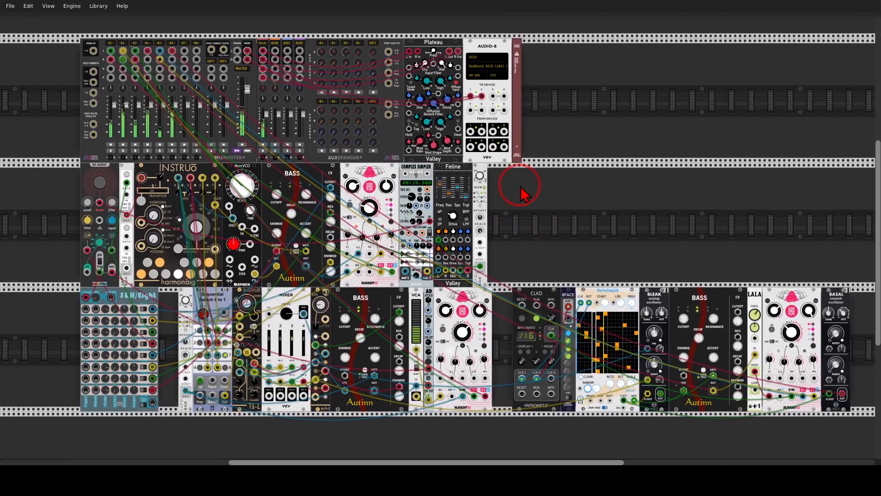
pyautogui.click(173, 145)
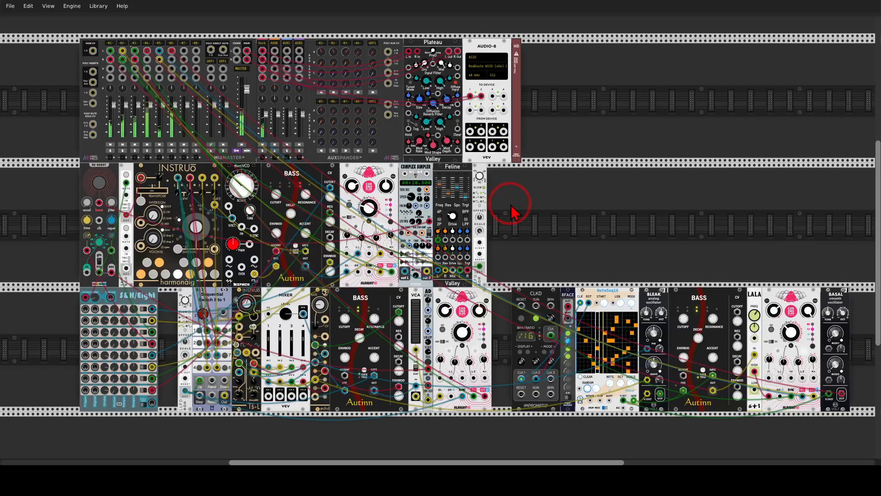
# Step: Retune the third Bass: cutoff to about 355 Hz, envelope modulation to 1179 Hz, and a readjusted resonance
pyautogui.moveTo(616, 248); pyautogui.dragTo(583, 238)
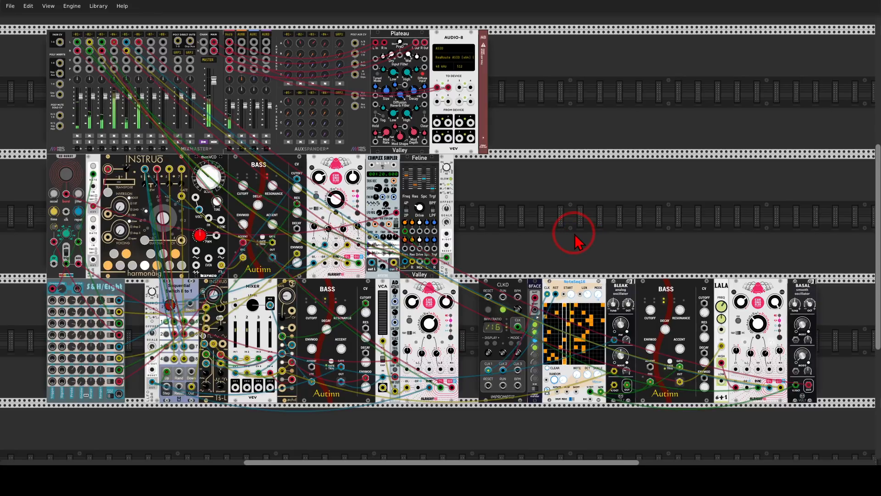
pyautogui.moveTo(650, 310); pyautogui.dragTo(680, 301)
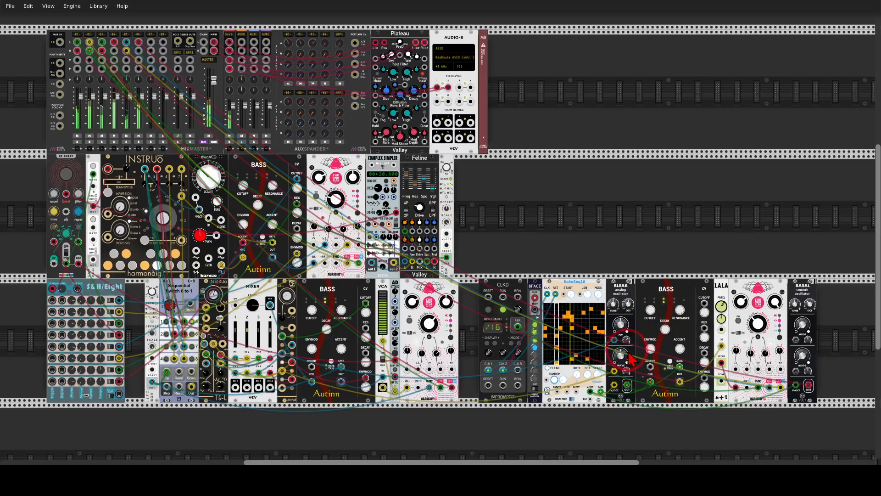
pyautogui.moveTo(651, 349); pyautogui.dragTo(650, 347)
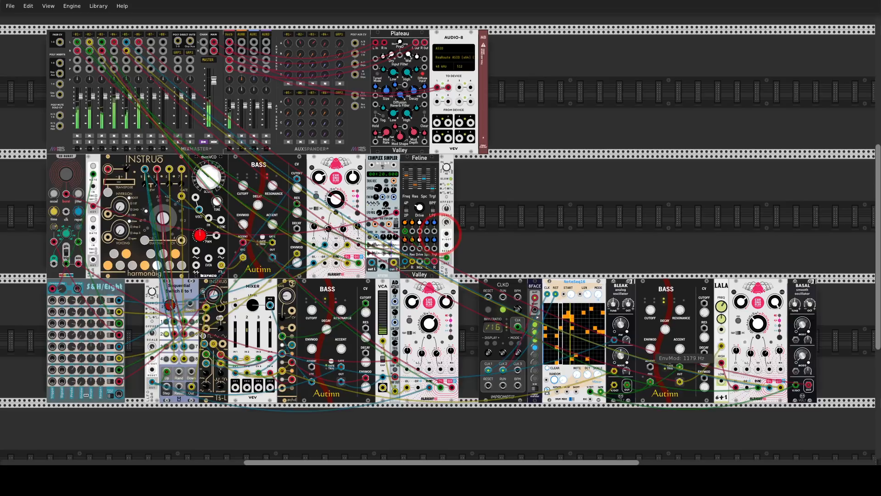
pyautogui.moveTo(680, 309); pyautogui.dragTo(680, 305)
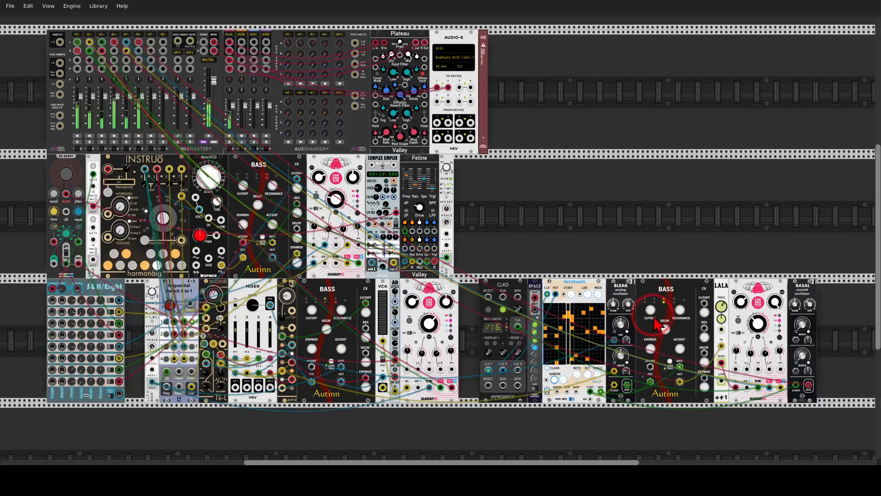
pyautogui.moveTo(651, 310); pyautogui.dragTo(651, 307)
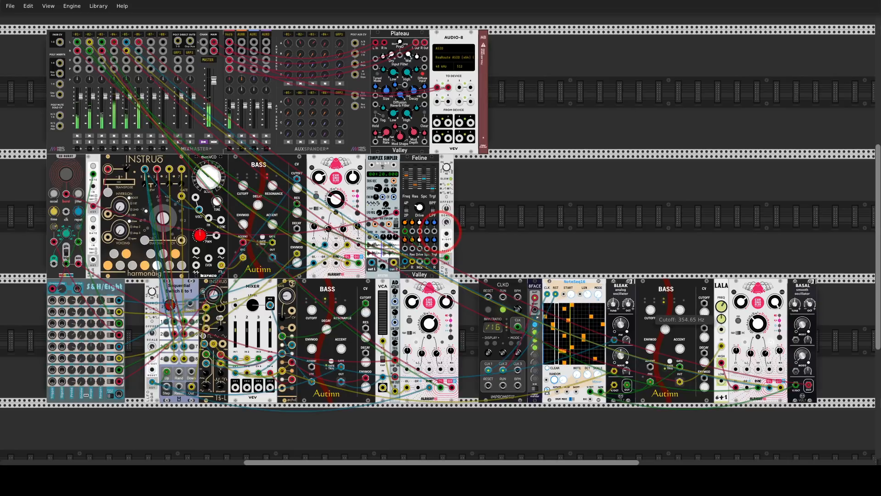
pyautogui.click(559, 228)
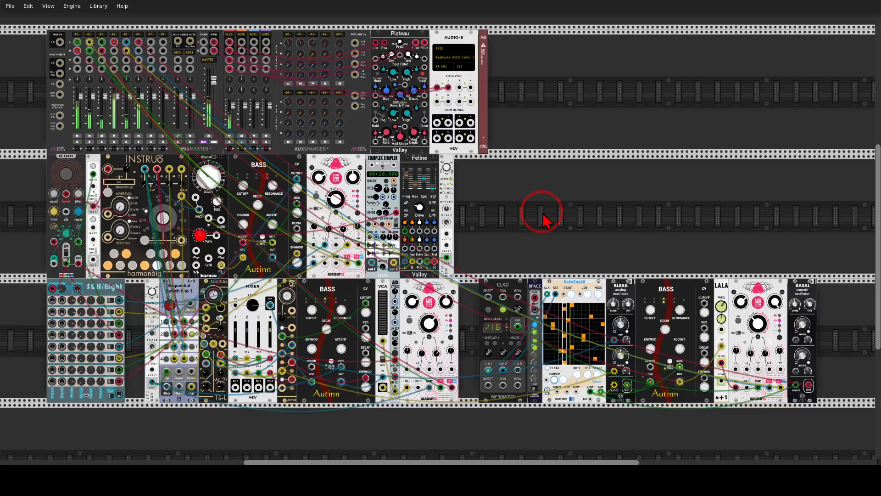
# Step: Add the HORA Hi Hat module in the empty rack space above the CLKD and NoteSeq16
pyautogui.rightClick(546, 221)
pyautogui.write('hiha')
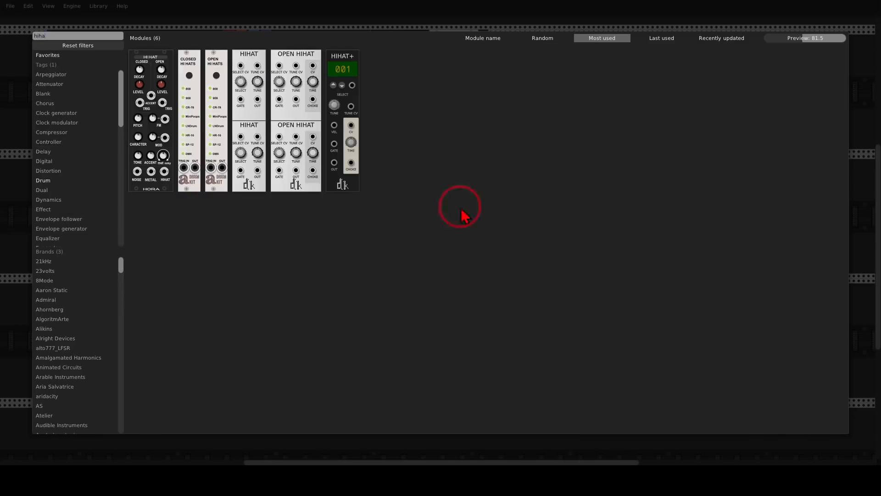
pyautogui.click(158, 68)
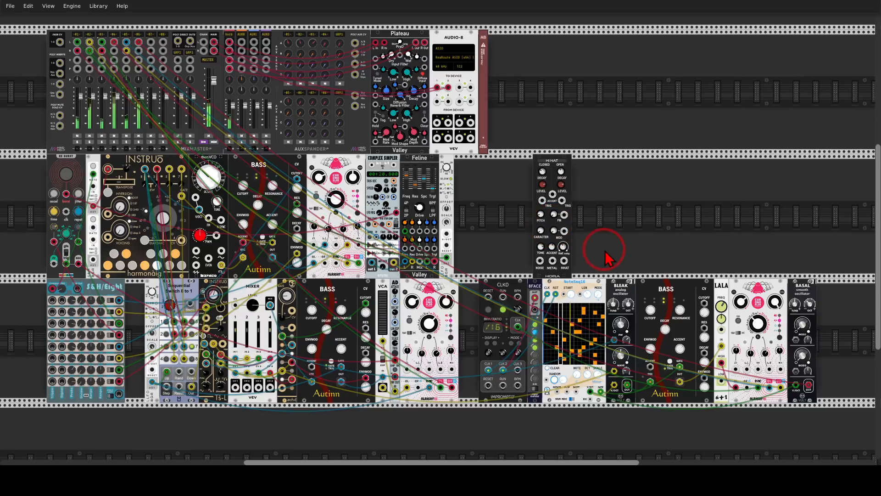
# Step: Patch the Clkd's master CLK output into the Hi Hat's closed TRIG input
pyautogui.moveTo(604, 250); pyautogui.dragTo(565, 205)
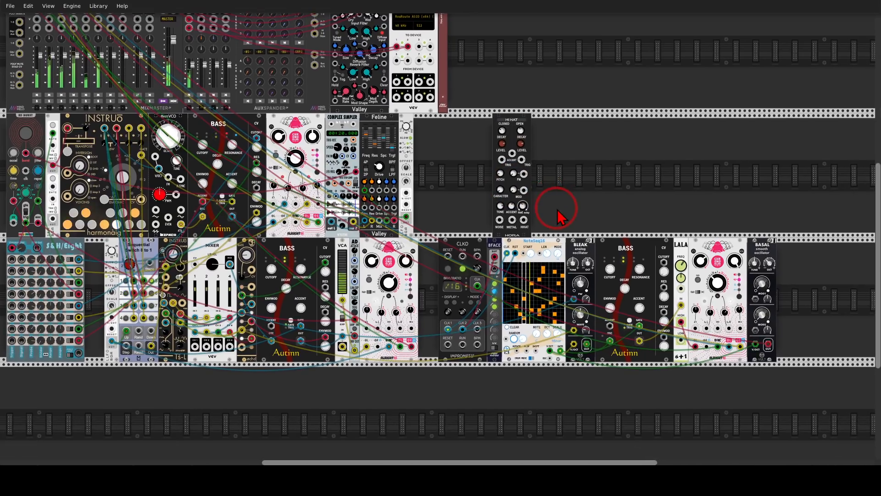
pyautogui.scroll(3, 550, 202)
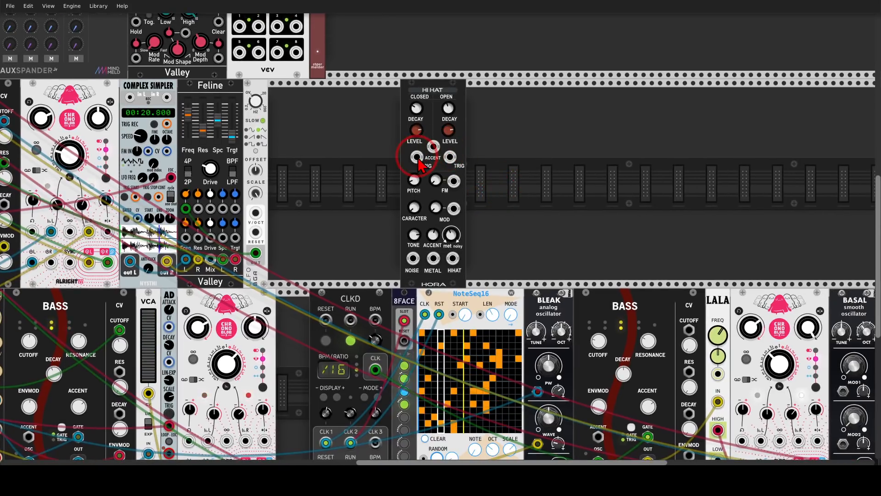
pyautogui.moveTo(416, 157); pyautogui.dragTo(487, 218)
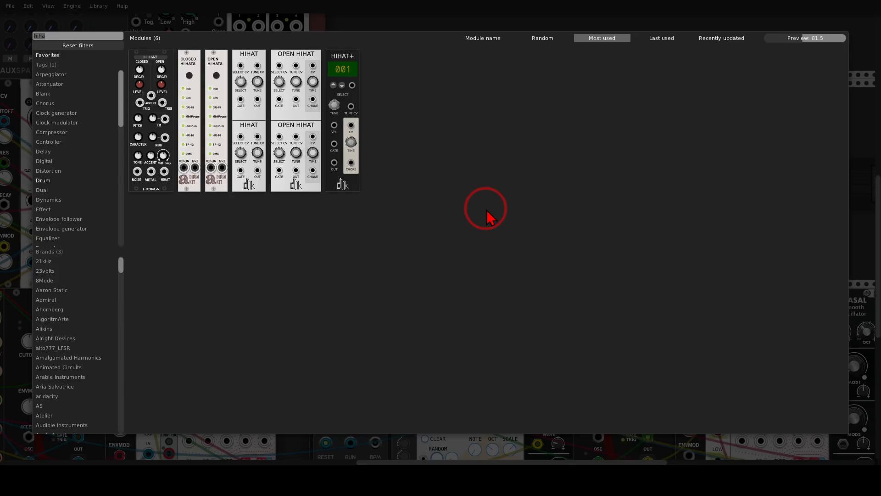
# Step: Add a VCV Delay module and place it directly beside the Hi Hat
pyautogui.press('BackSpace')
pyautogui.press('Escape')
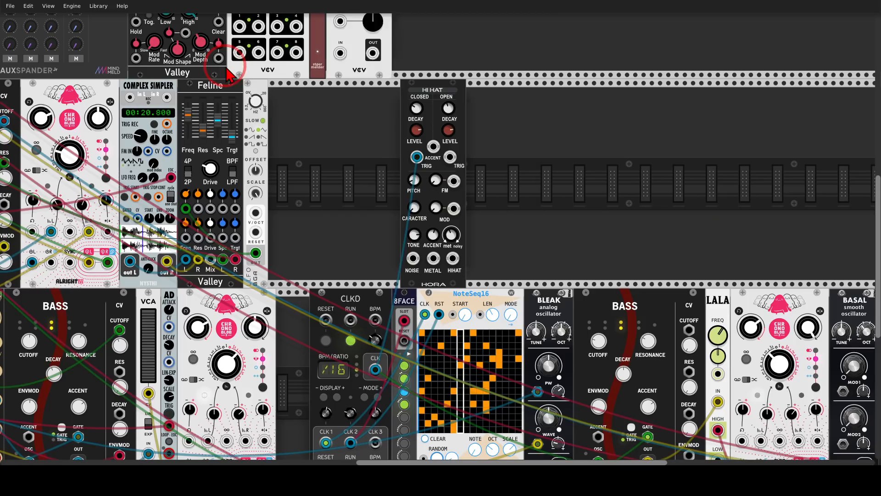
pyautogui.moveTo(228, 75); pyautogui.dragTo(431, 170)
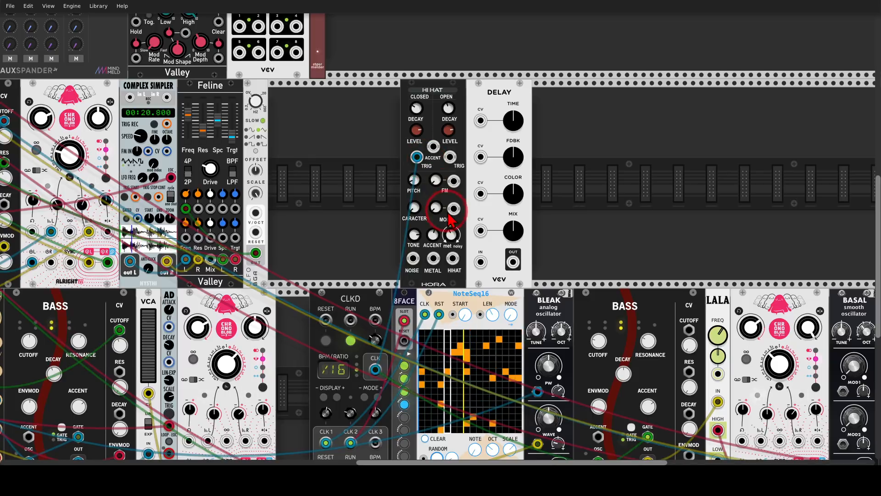
# Step: Route the Hi Hat's HIHAT output through the Delay into MixMaster track 7's left input, with the Delay's mix at 0%
pyautogui.moveTo(452, 258); pyautogui.dragTo(481, 262)
pyautogui.moveTo(513, 230); pyautogui.dragTo(87, 25)
pyautogui.scroll(-2, 478, 197)
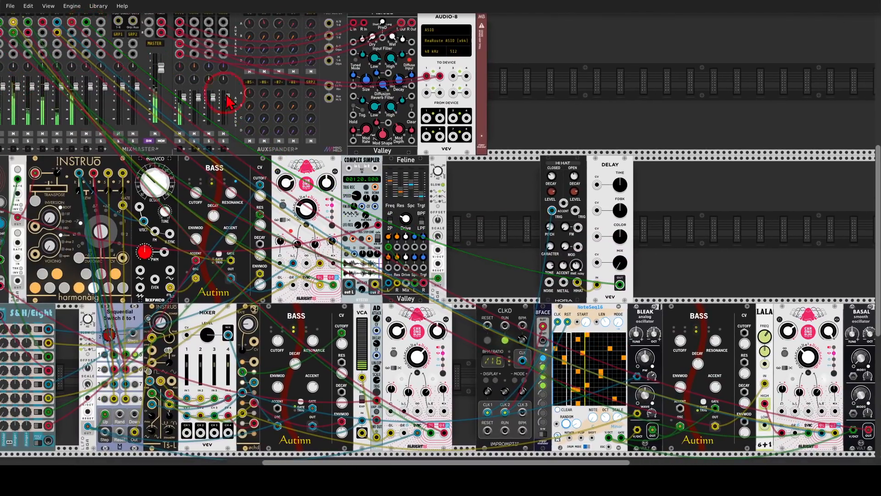
# Step: Adjust the Hi Hat's pitch and its balance between metallic and noisy sound
pyautogui.moveTo(671, 220); pyautogui.dragTo(595, 158)
pyautogui.scroll(3, 509, 196)
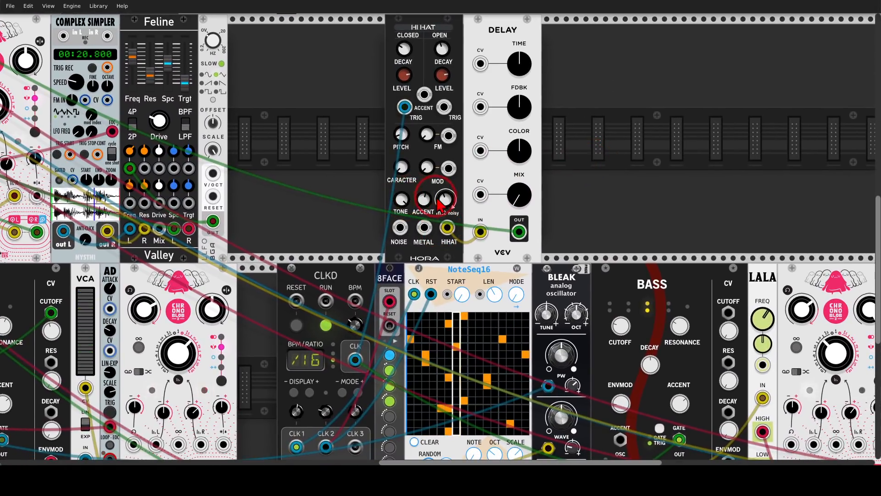
pyautogui.moveTo(406, 132)
pyautogui.mouseDown()
pyautogui.moveTo(406, 118)
pyautogui.moveTo(402, 140)
pyautogui.mouseUp()
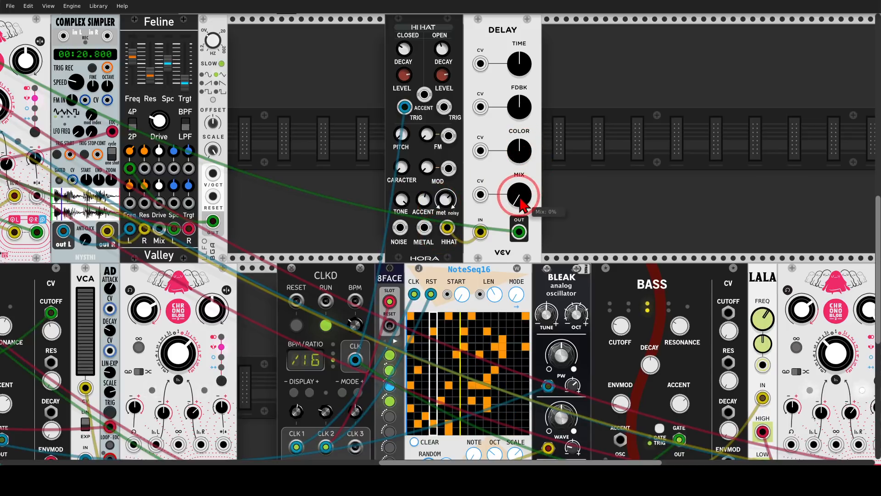
# Step: Raise the Delay's mix and color, and set its feedback to 84.2% and its time to 0.2023 s
pyautogui.moveTo(521, 204); pyautogui.dragTo(439, 235)
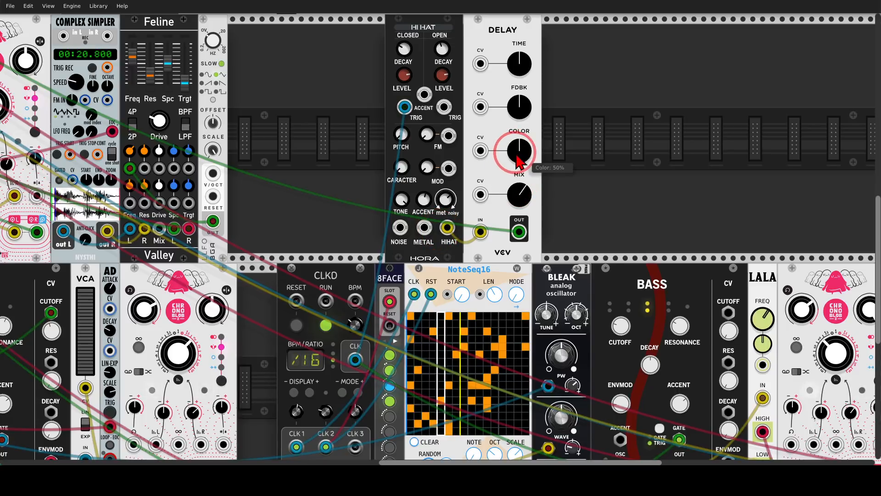
pyautogui.moveTo(517, 156); pyautogui.dragTo(519, 92)
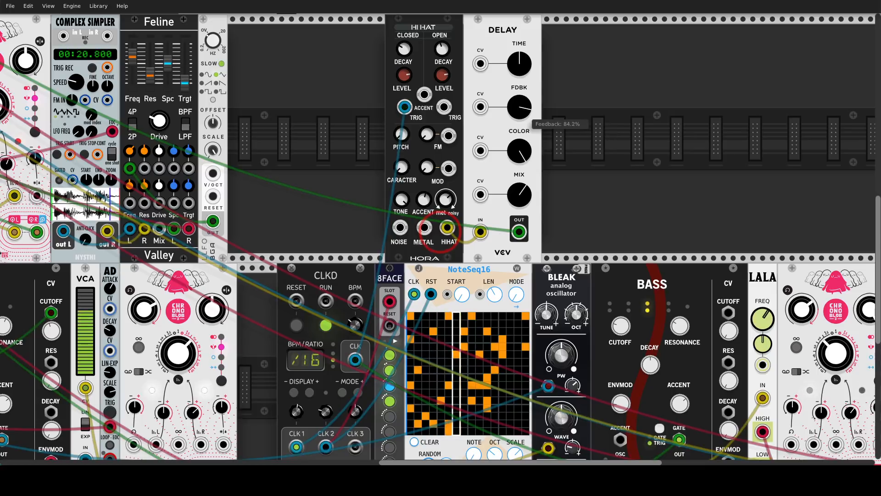
pyautogui.moveTo(519, 65); pyautogui.dragTo(519, 50)
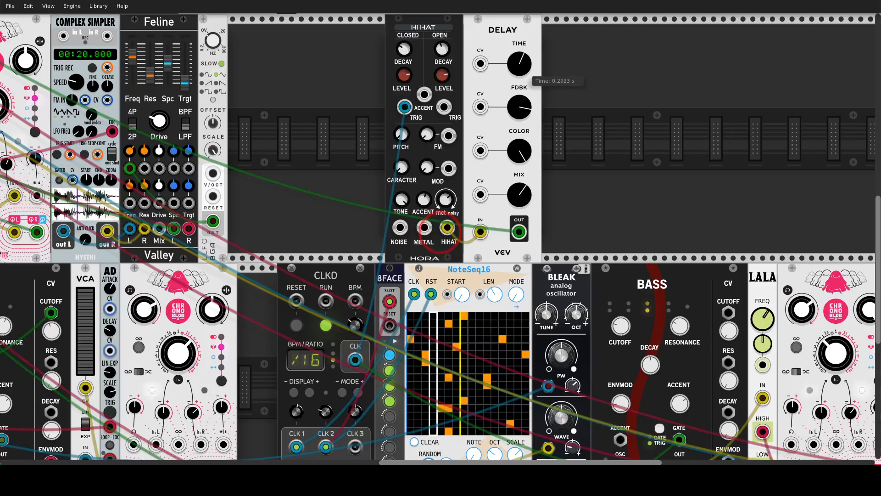
# Step: Set MixMaster track 7's send to the Verb effect to about -6.3 dB and adjust an option in the track's settings
pyautogui.moveTo(281, 71); pyautogui.dragTo(696, 285)
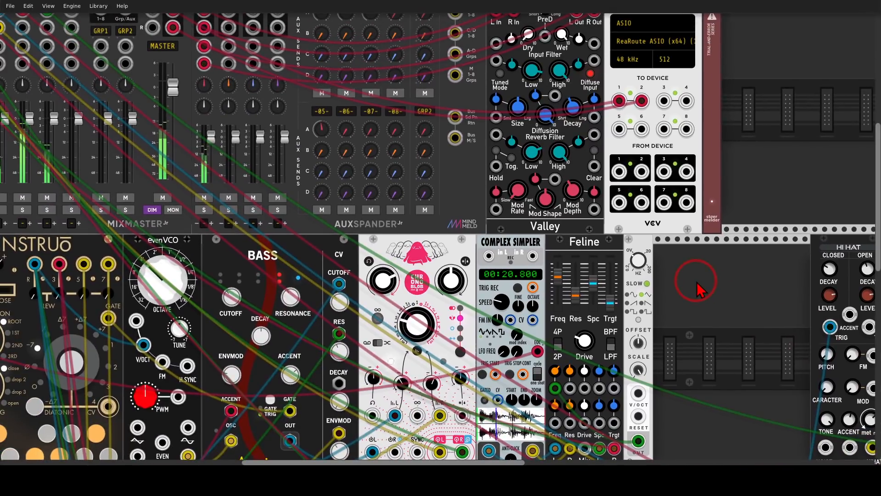
pyautogui.moveTo(375, 130); pyautogui.dragTo(375, 84)
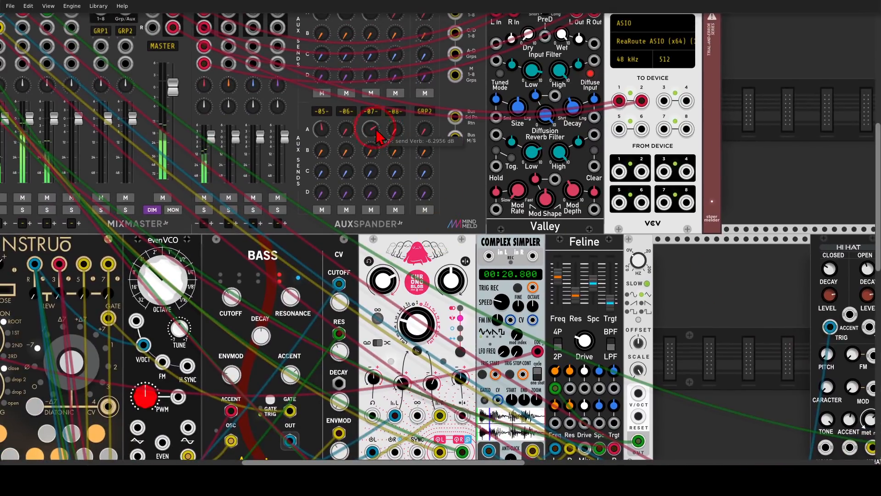
pyautogui.moveTo(677, 261); pyautogui.dragTo(874, 372)
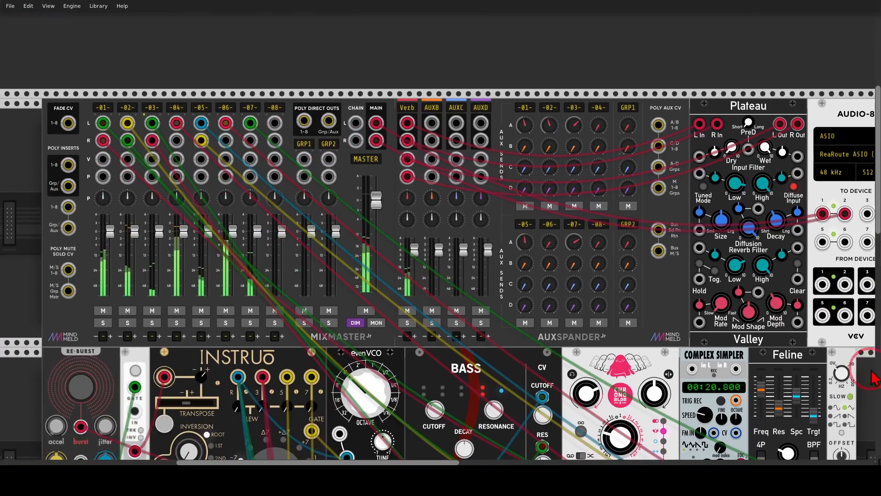
pyautogui.rightClick(249, 107)
pyautogui.click(349, 64)
# Step: Set the Delay's time to 0.043651 s and add a Bogaudio WALK and a VCV Scope directly beside it
pyautogui.moveTo(784, 333); pyautogui.dragTo(171, 94)
pyautogui.moveTo(532, 162)
pyautogui.mouseDown()
pyautogui.moveTo(532, 184)
pyautogui.moveTo(531, 158)
pyautogui.mouseUp()
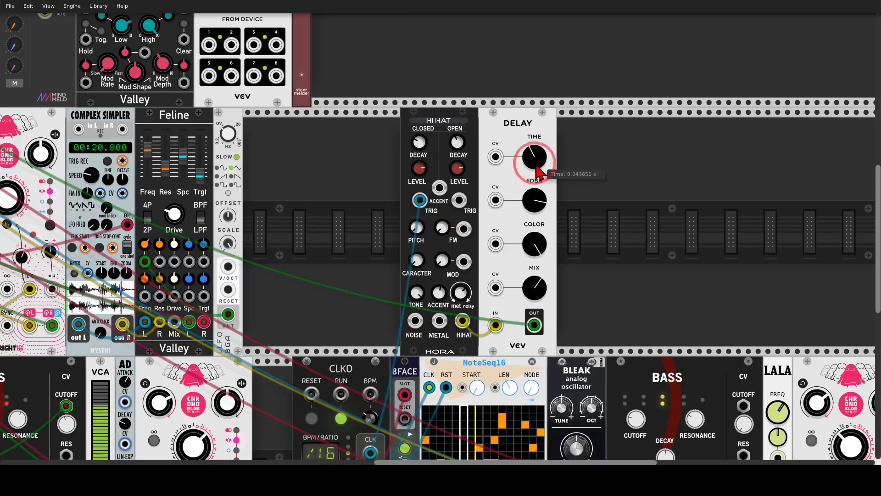
pyautogui.rightClick(581, 169)
pyautogui.write('walk')
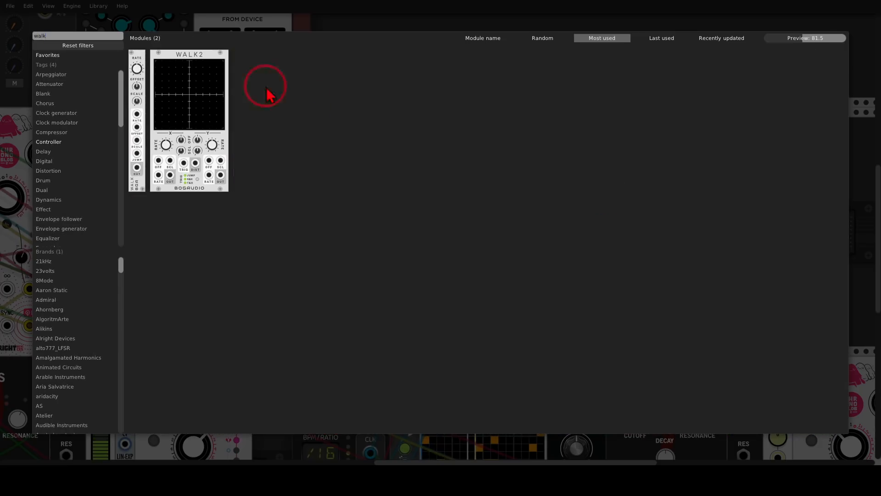
pyautogui.click(135, 61)
pyautogui.rightClick(660, 200)
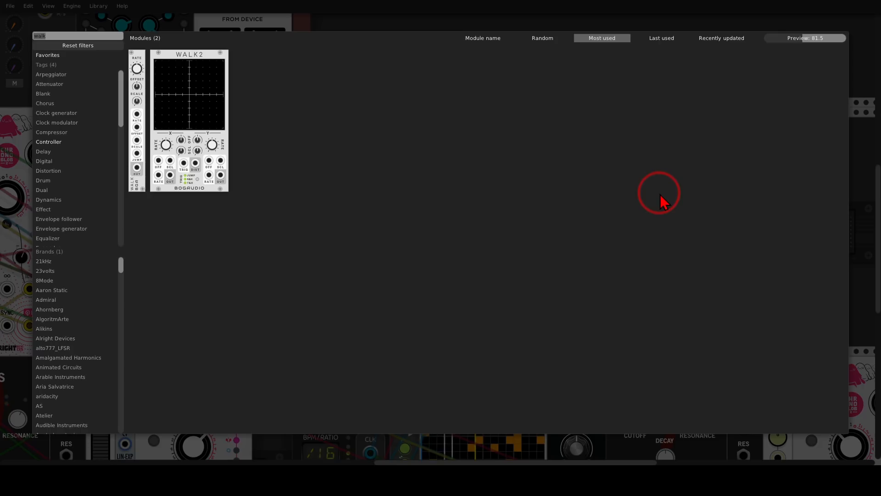
pyautogui.write('scope')
pyautogui.click(174, 103)
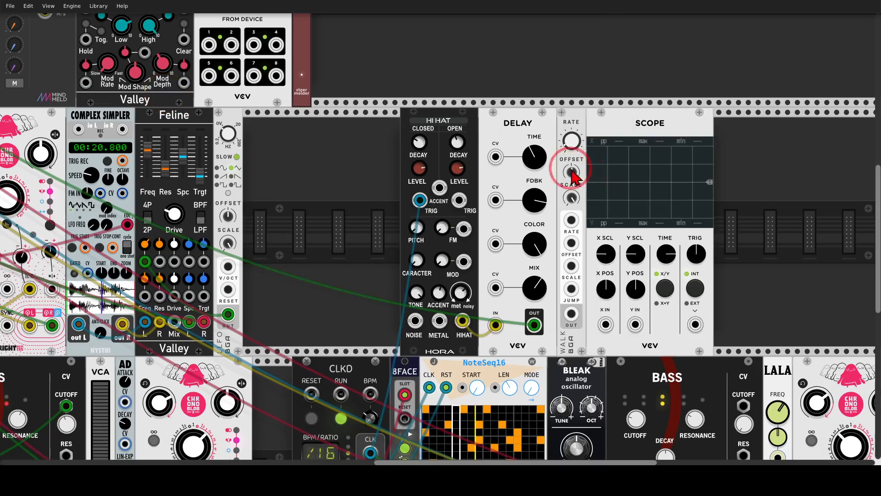
# Step: Patch WALK's output into the Scope's X IN, slow the Scope's time base, and reduce WALK's scale
pyautogui.moveTo(571, 314); pyautogui.dragTo(601, 315)
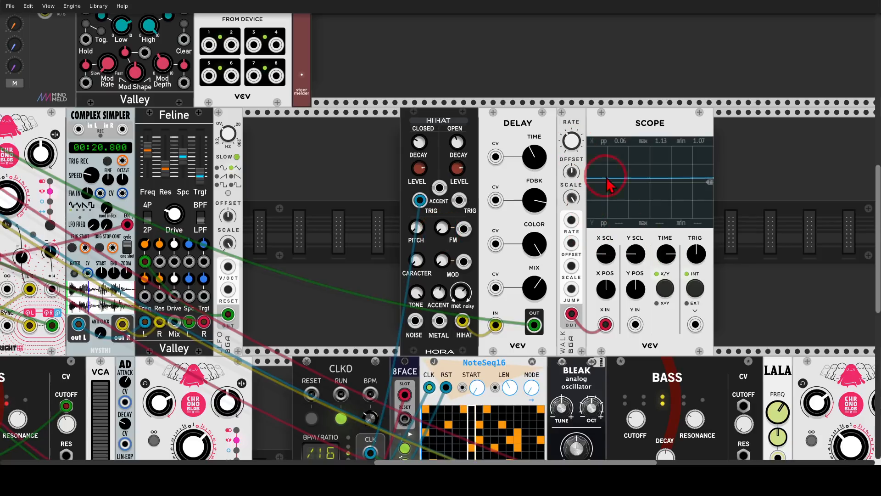
pyautogui.moveTo(665, 253); pyautogui.dragTo(659, 250)
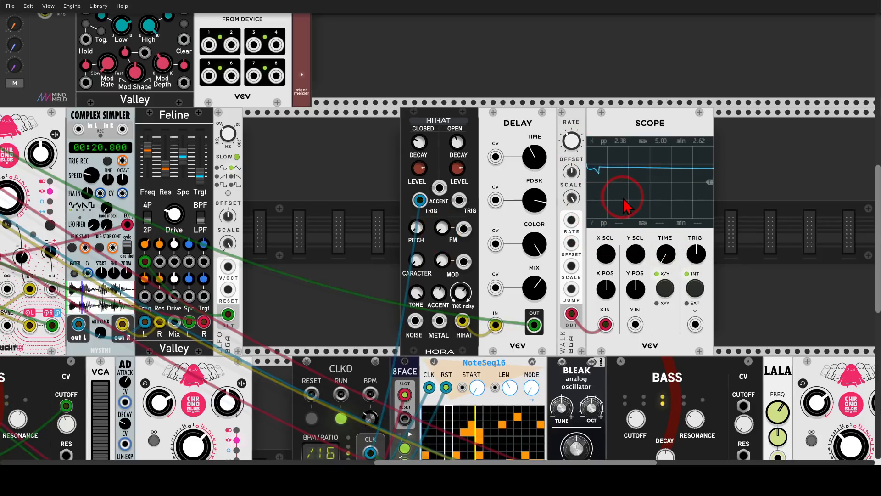
pyautogui.moveTo(572, 195); pyautogui.dragTo(576, 208)
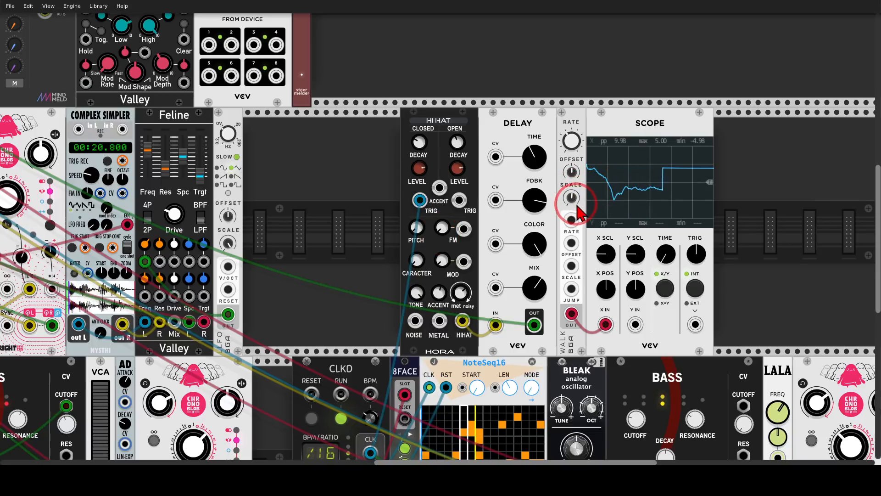
# Step: Readjust the Delay's time and modulate it by patching WALK's output into the time CV input
pyautogui.moveTo(529, 157)
pyautogui.mouseDown()
pyautogui.moveTo(516, 153)
pyautogui.moveTo(522, 166)
pyautogui.mouseUp()
pyautogui.moveTo(495, 157); pyautogui.dragTo(571, 313)
pyautogui.click(606, 133)
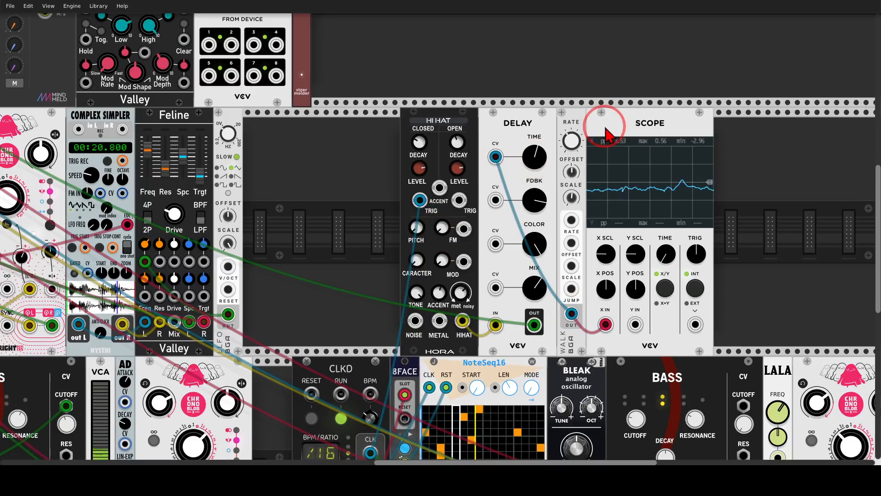
# Step: Adjust the envelope modulation of the Bass module beside BLEAK and raise its resonance to about 93%
pyautogui.scroll(-2, 360, 177)
pyautogui.scroll(-3, 358, 178)
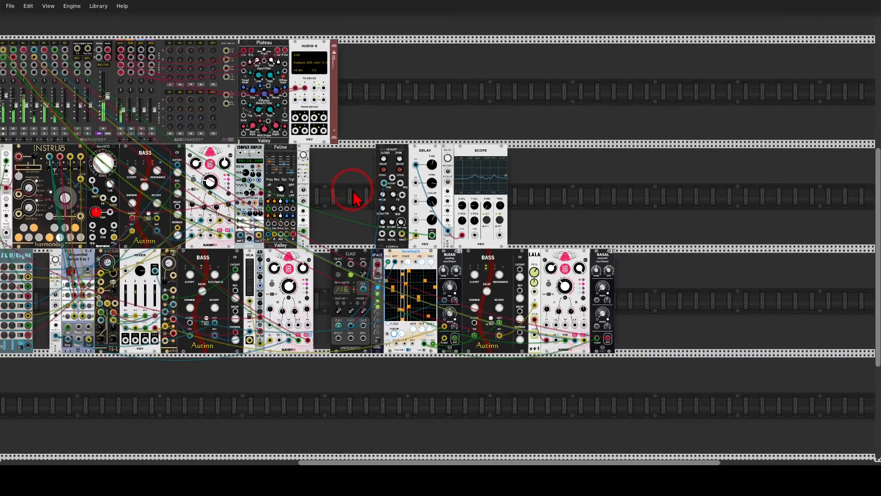
pyautogui.moveTo(353, 192); pyautogui.dragTo(442, 205)
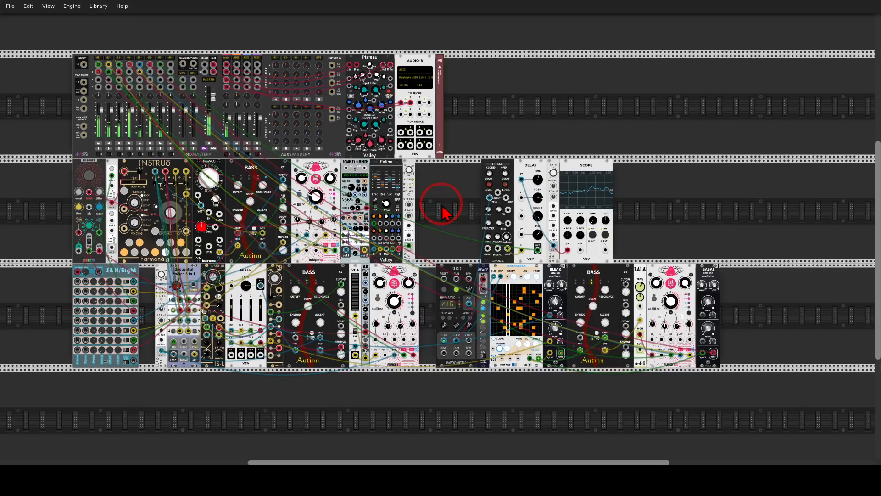
pyautogui.moveTo(442, 205); pyautogui.dragTo(484, 226)
pyautogui.moveTo(637, 307); pyautogui.dragTo(637, 300)
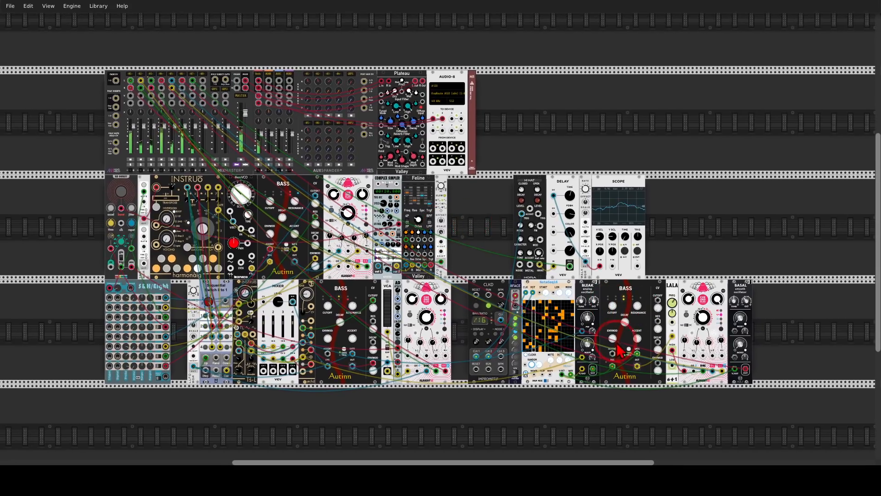
pyautogui.moveTo(612, 338); pyautogui.dragTo(612, 342)
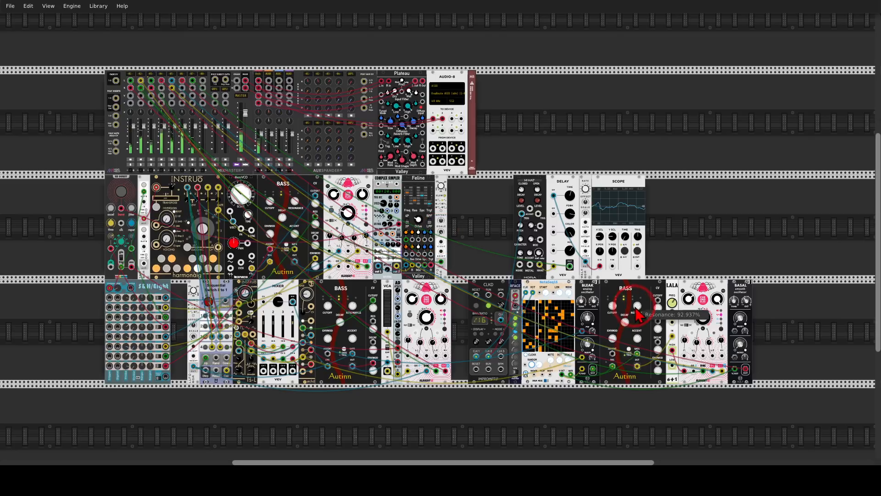
pyautogui.moveTo(637, 306); pyautogui.dragTo(637, 300)
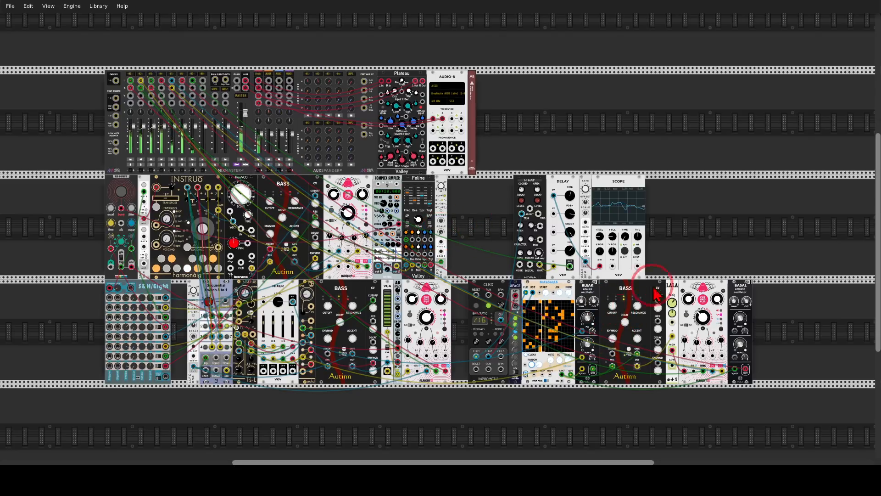
# Step: Set the feedback of the Chronoblob next to LALA to 125%
pyautogui.moveTo(689, 299); pyautogui.dragTo(689, 295)
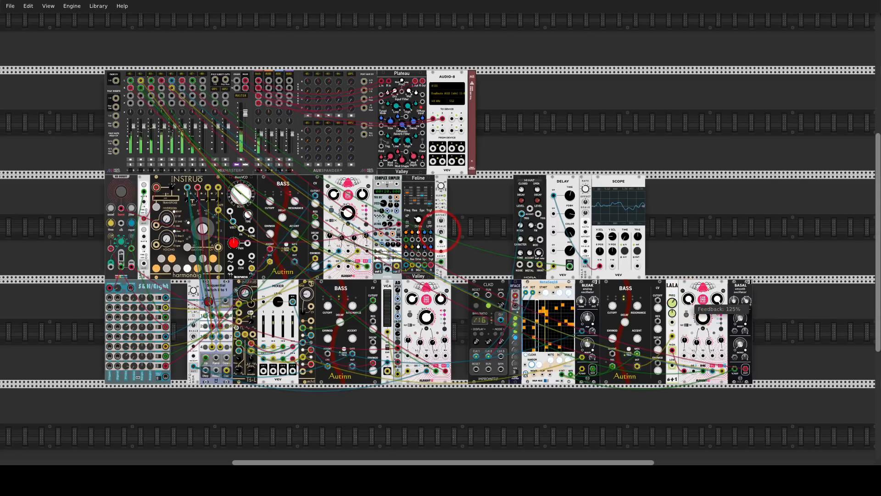
pyautogui.moveTo(688, 295); pyautogui.dragTo(687, 263)
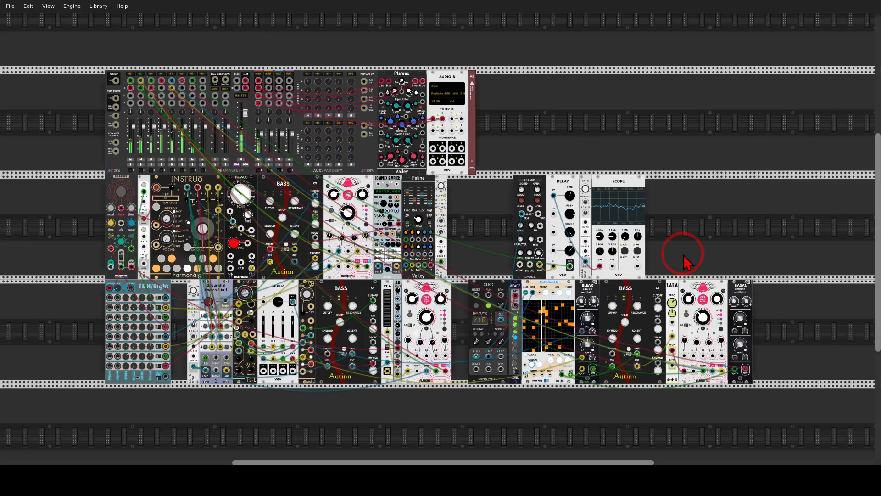